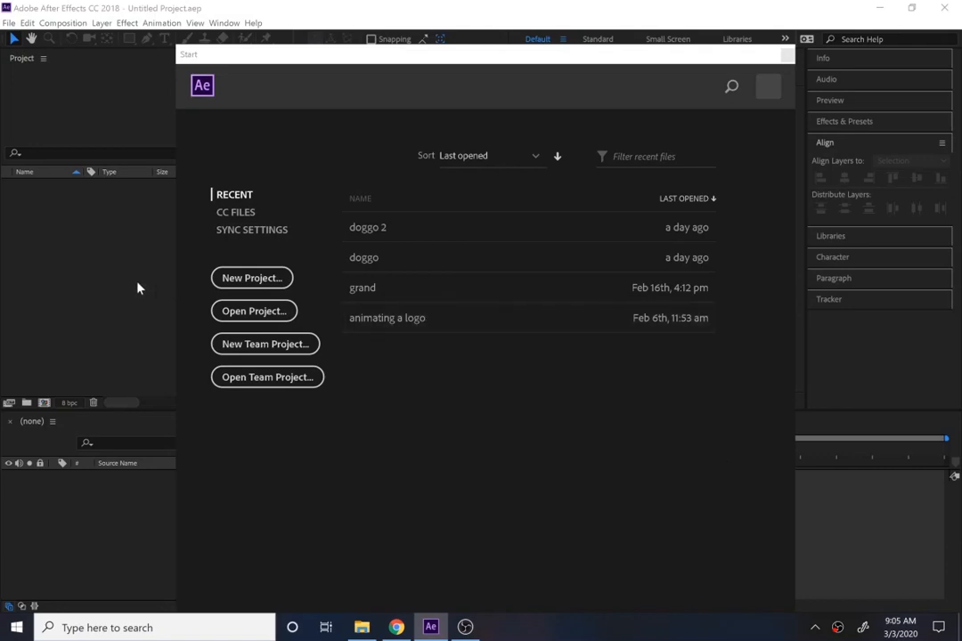
Create a new project and start a new composition using the HDTV 1080 29.97 preset.
click(232, 281)
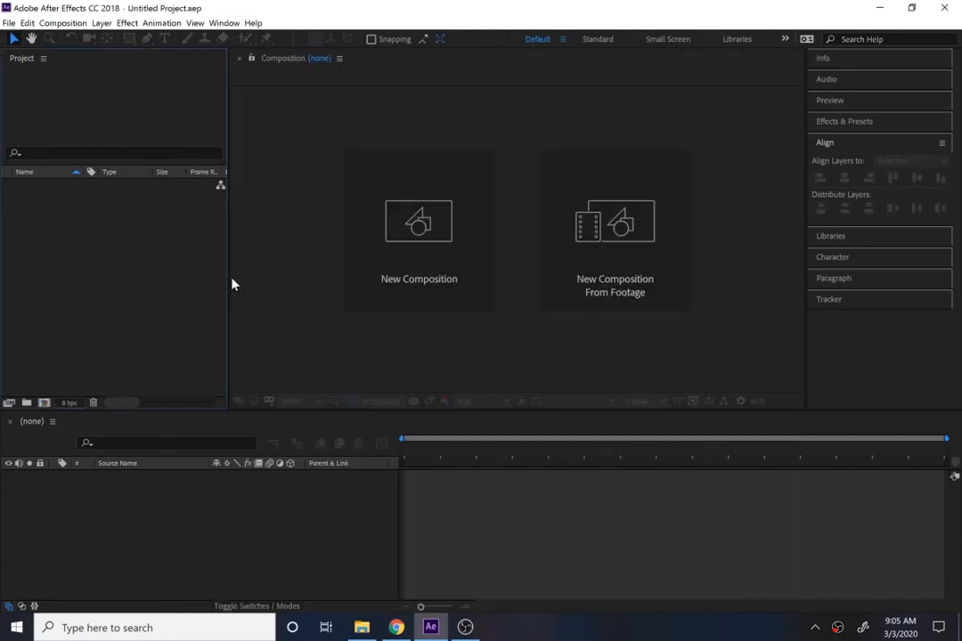
click(427, 253)
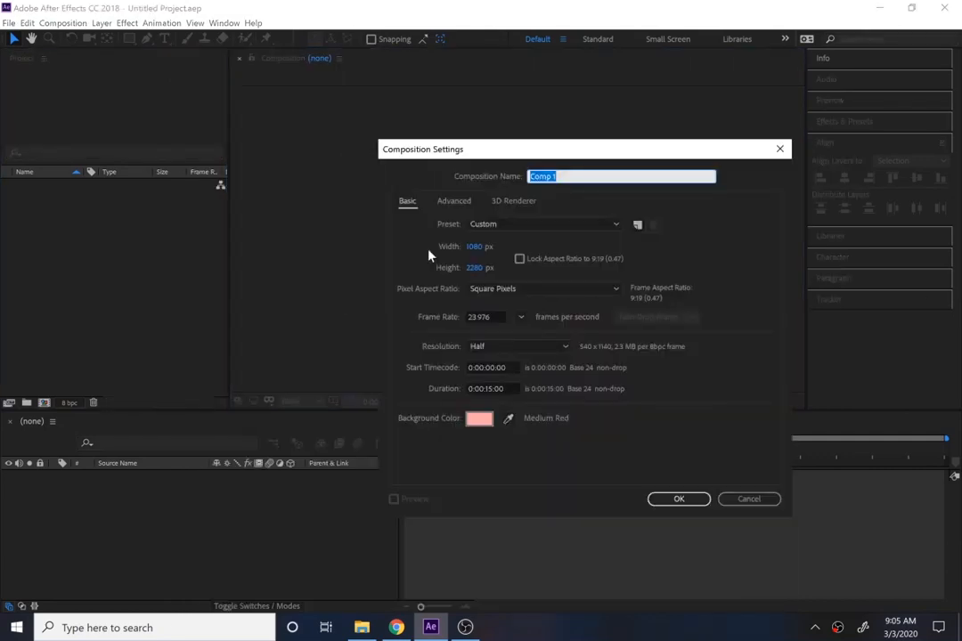
click(512, 225)
scroll(526, 492, down, 3)
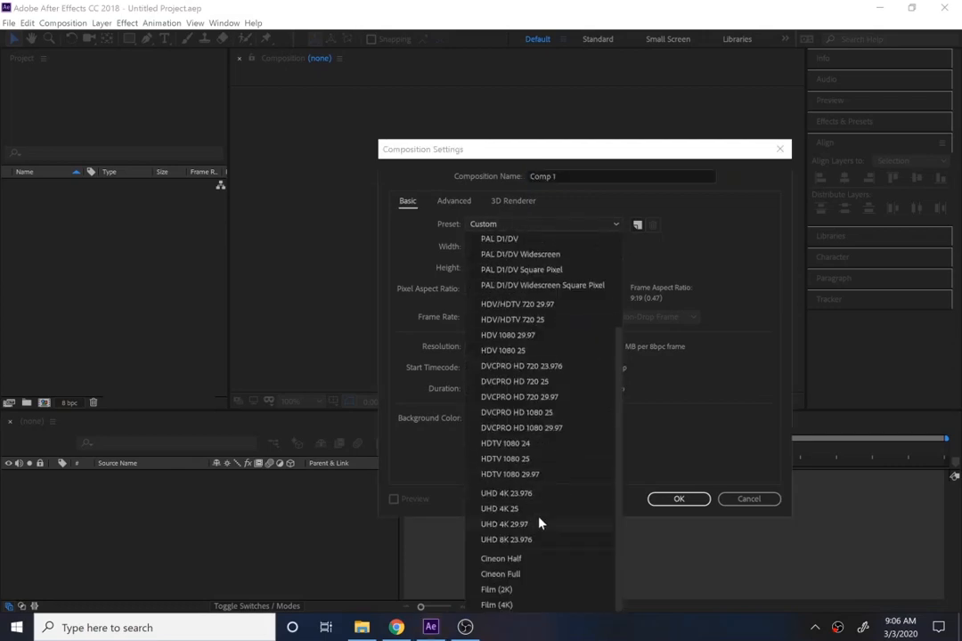
click(504, 460)
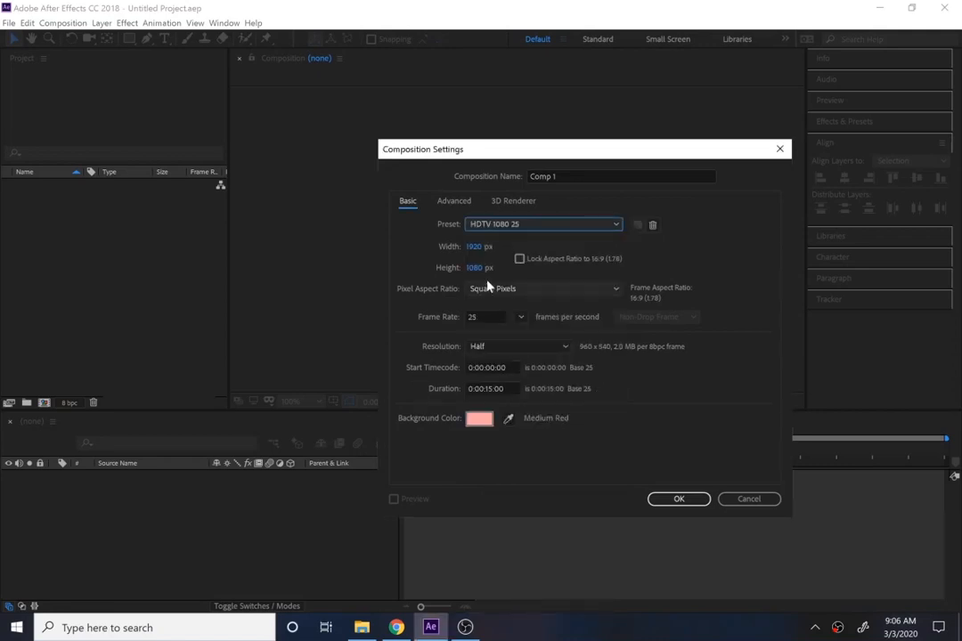
click(530, 224)
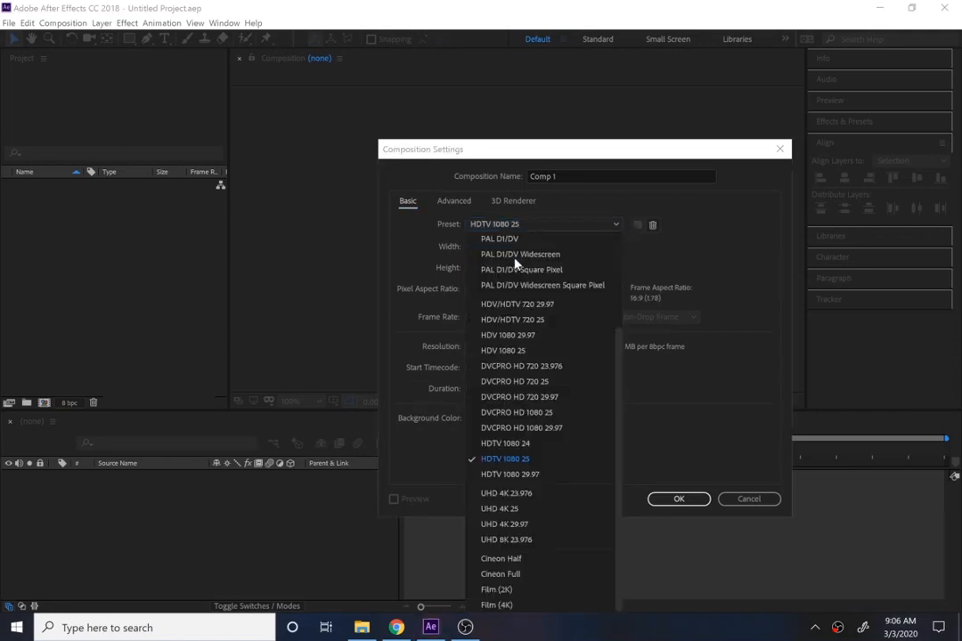
click(552, 474)
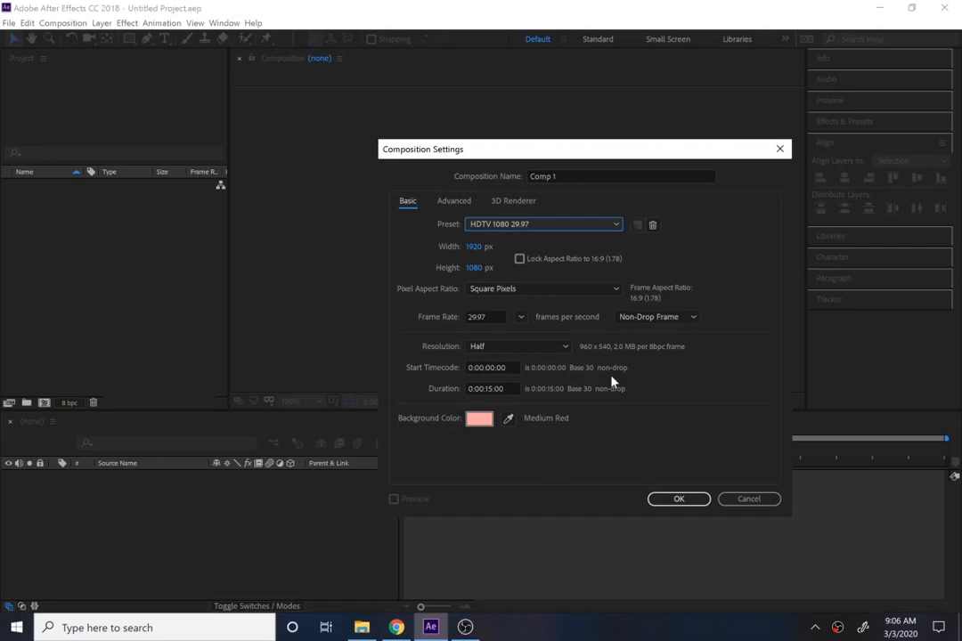
Set the composition's background color to a light, medium cyan.
click(477, 419)
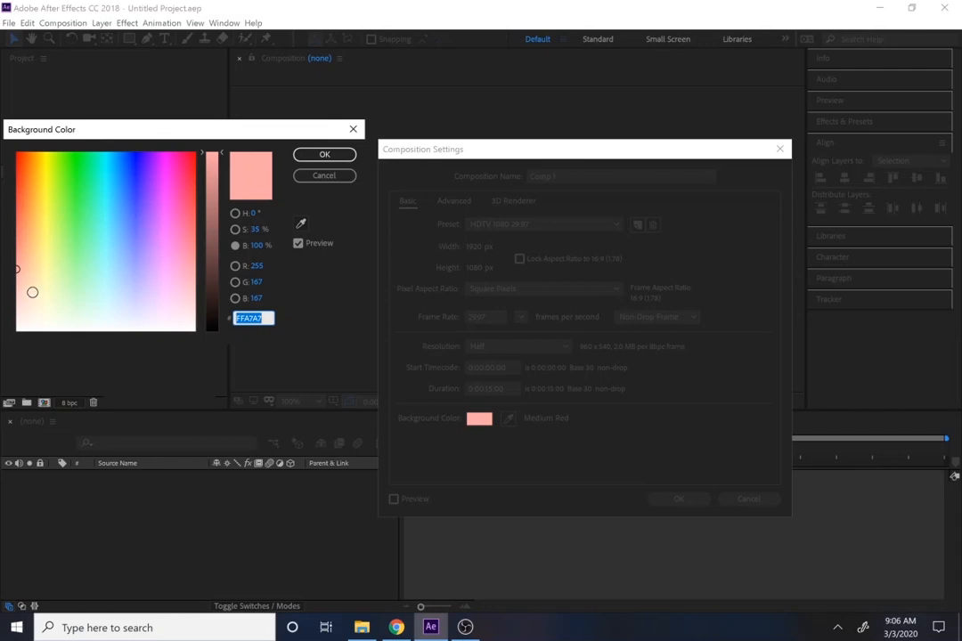
drag(174, 267, 205, 255)
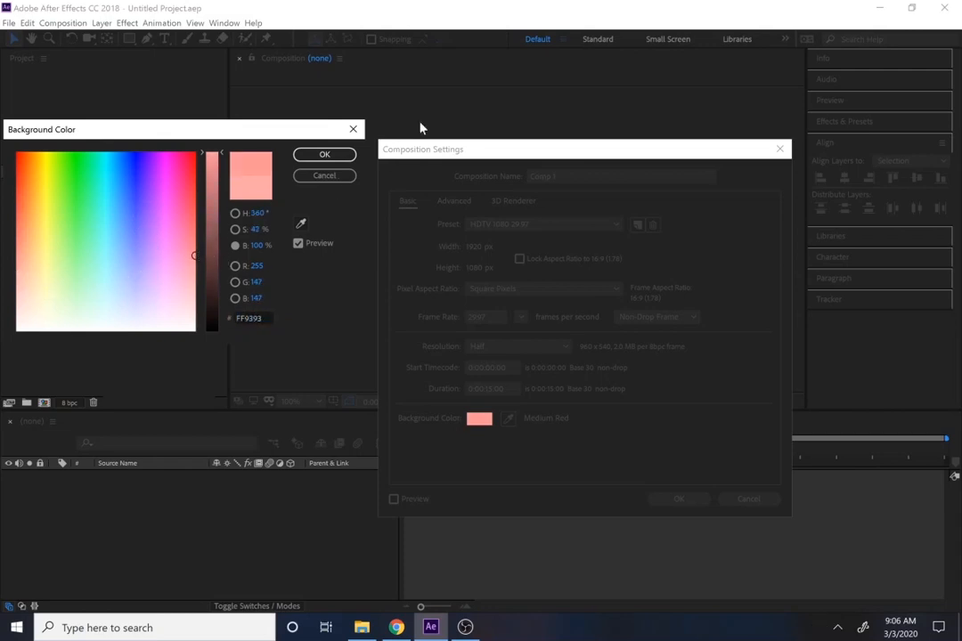
click(39, 258)
drag(38, 259, 5, 262)
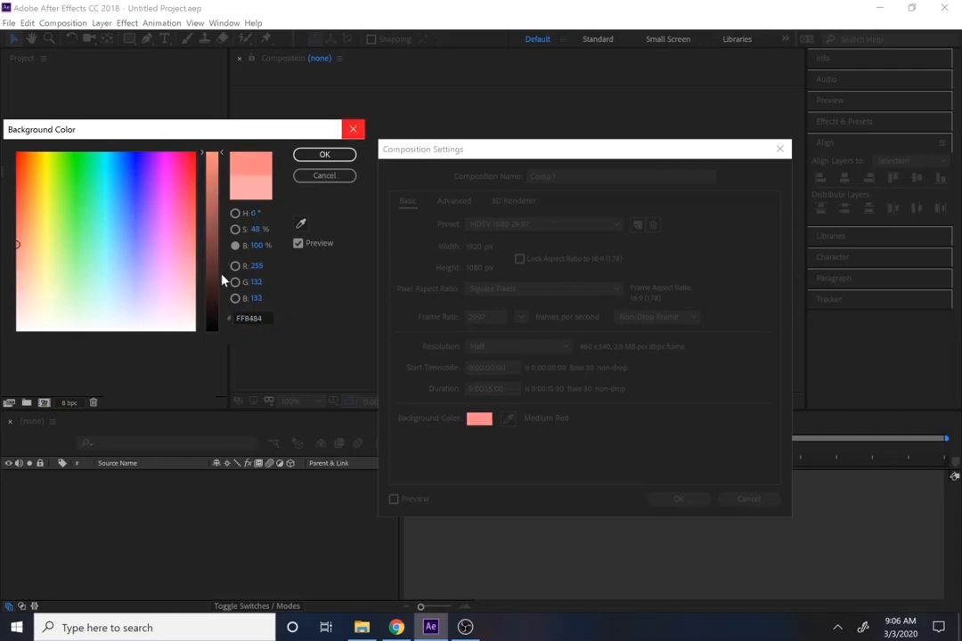
drag(211, 160, 211, 280)
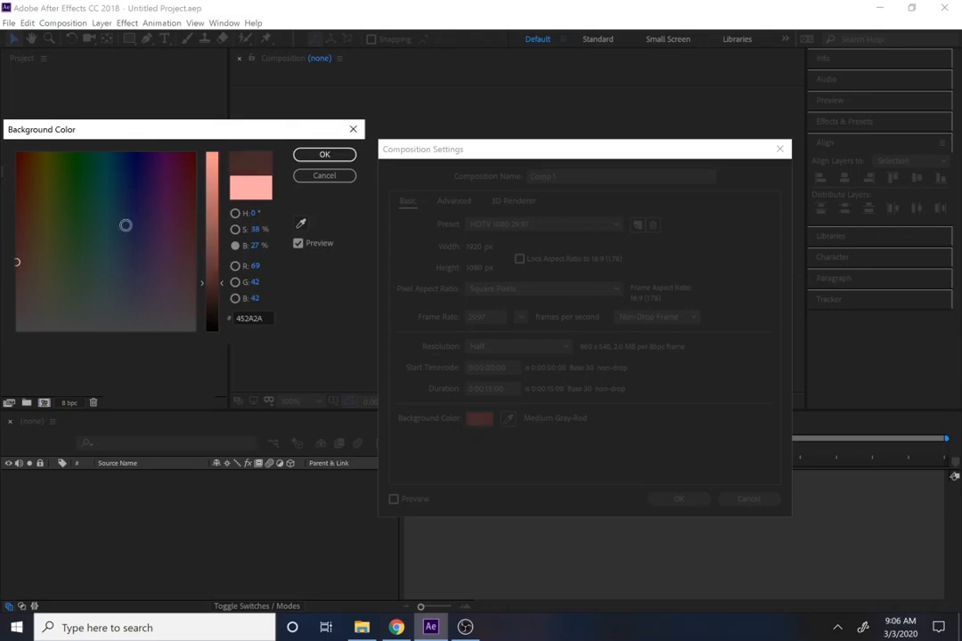
click(301, 224)
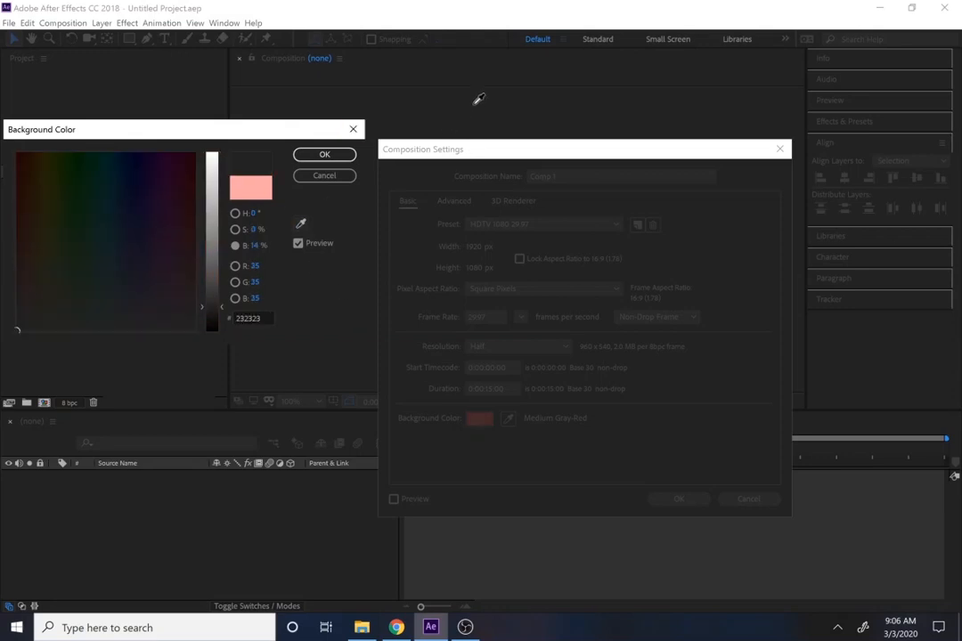
click(477, 100)
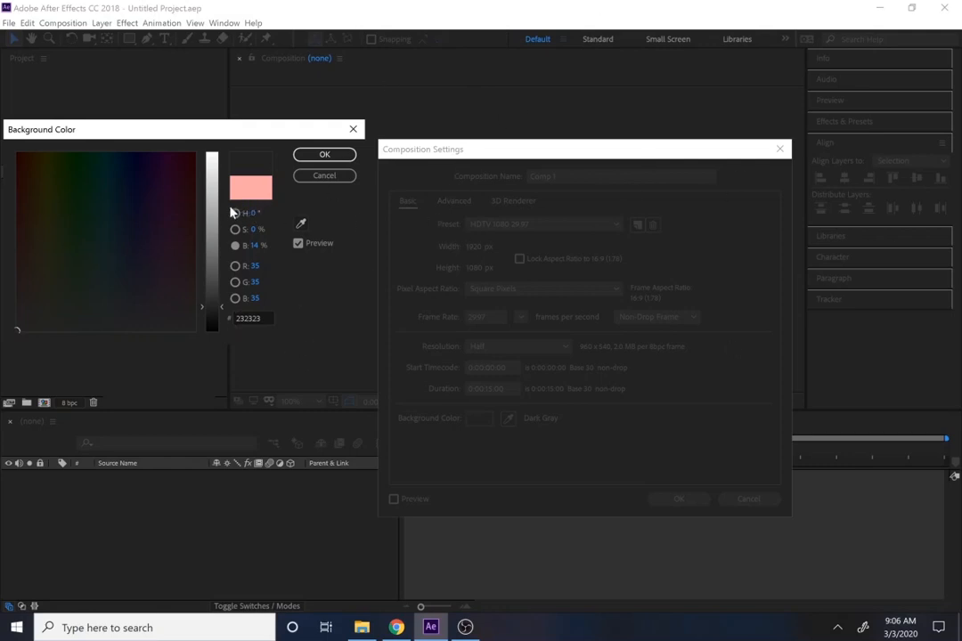
click(251, 187)
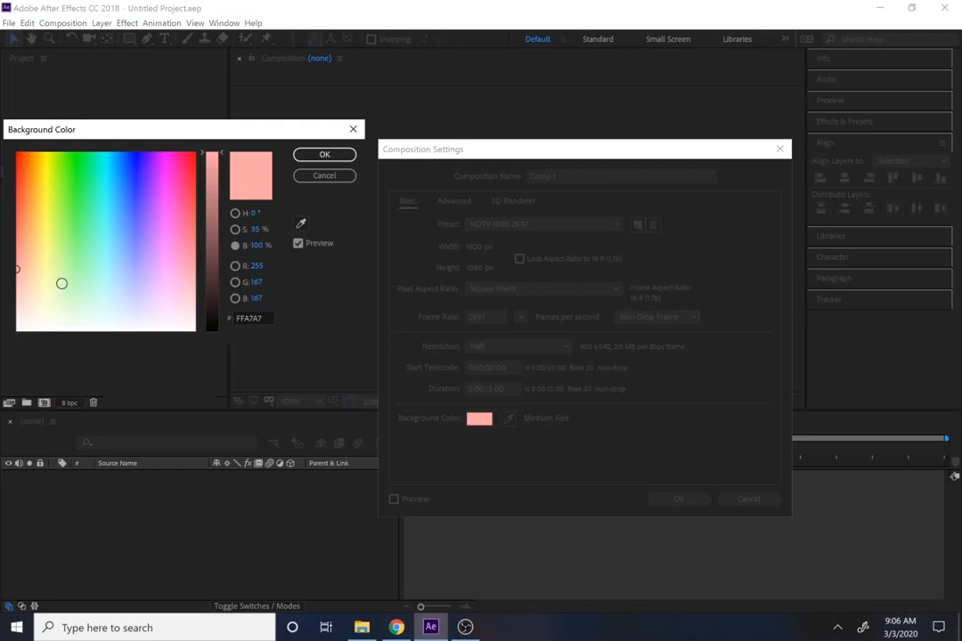
mouse_move(61, 283)
mouse_down()
mouse_move(28, 249)
mouse_move(74, 250)
mouse_up()
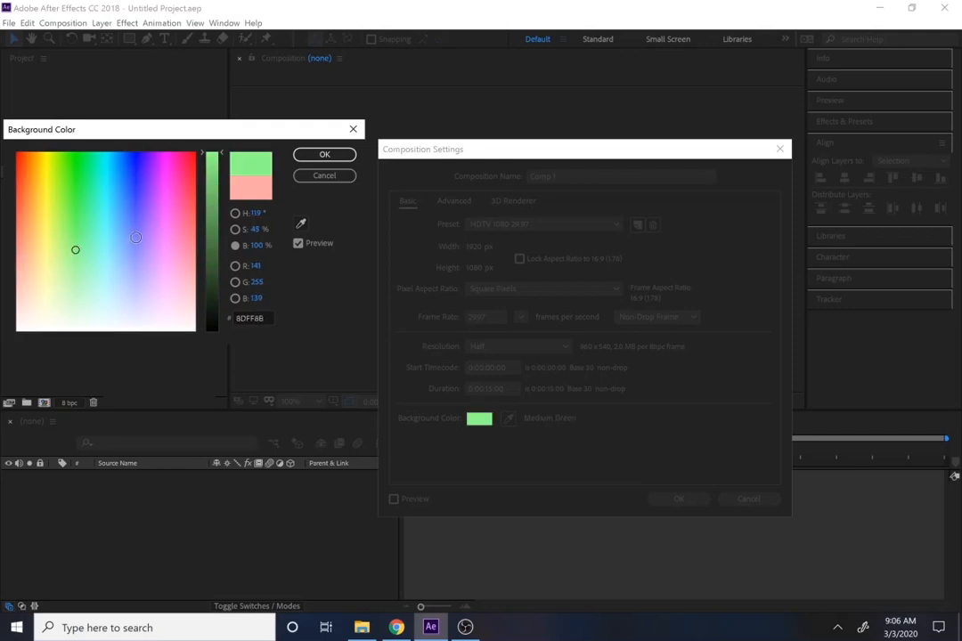
click(108, 257)
click(323, 155)
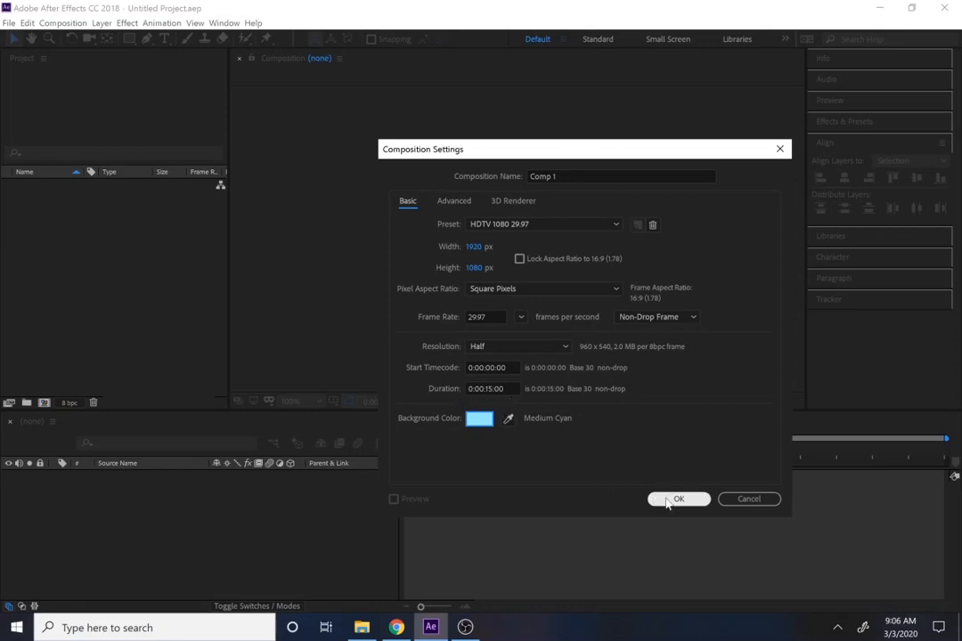
Set the composition's duration to 15 seconds (0:00:15:00) and create the composition.
click(513, 388)
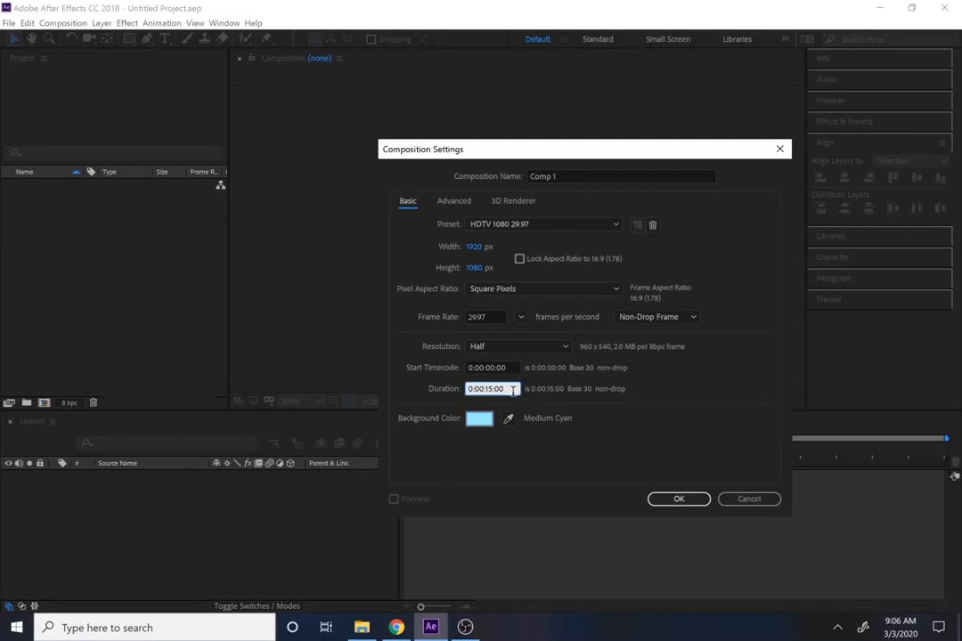
drag(513, 390, 488, 389)
text(14)
click(677, 499)
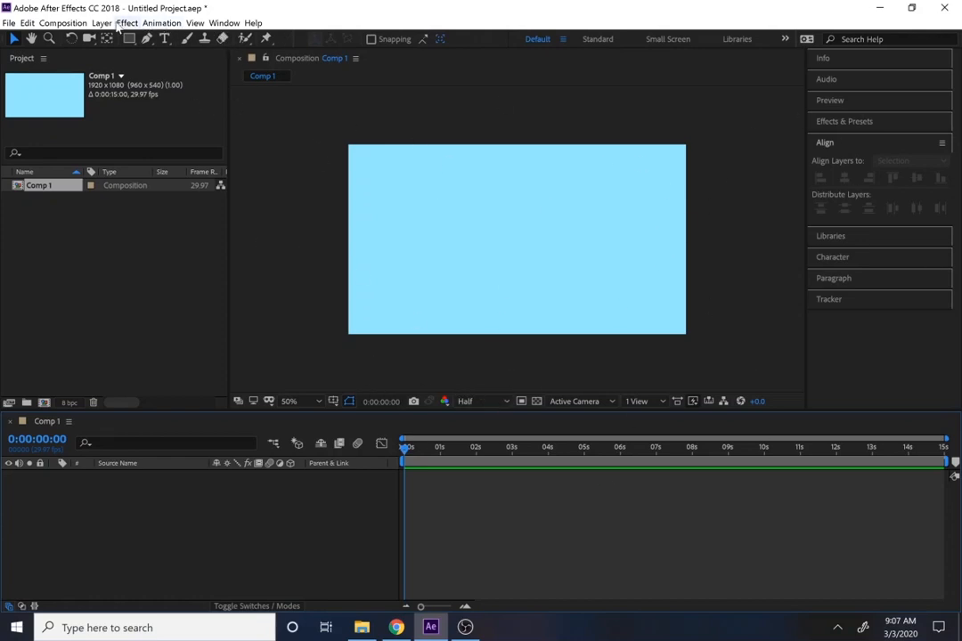
Reset the Default workspace to its saved layout.
click(215, 25)
mouse_move(249, 37)
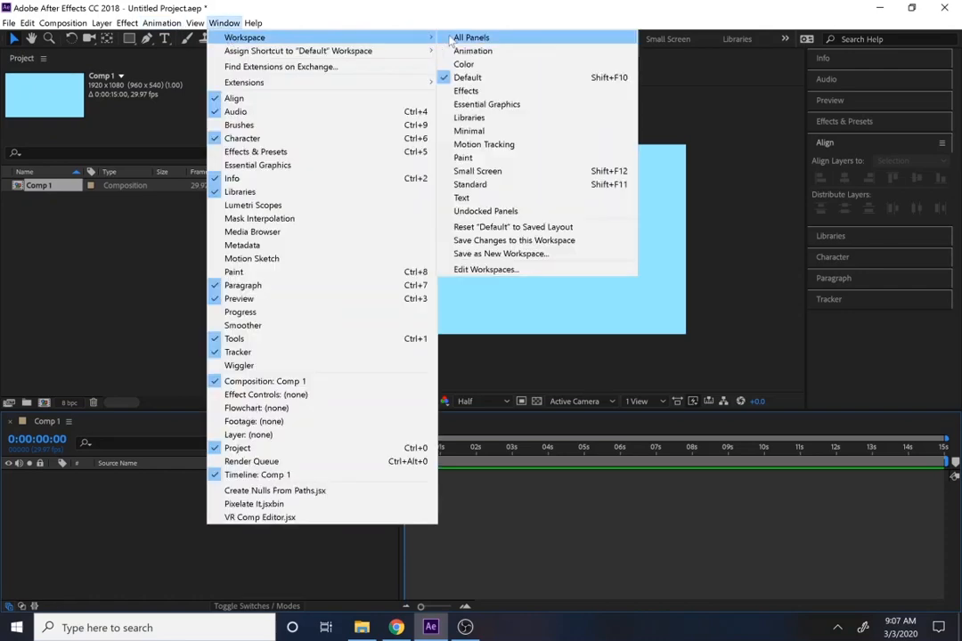
click(522, 228)
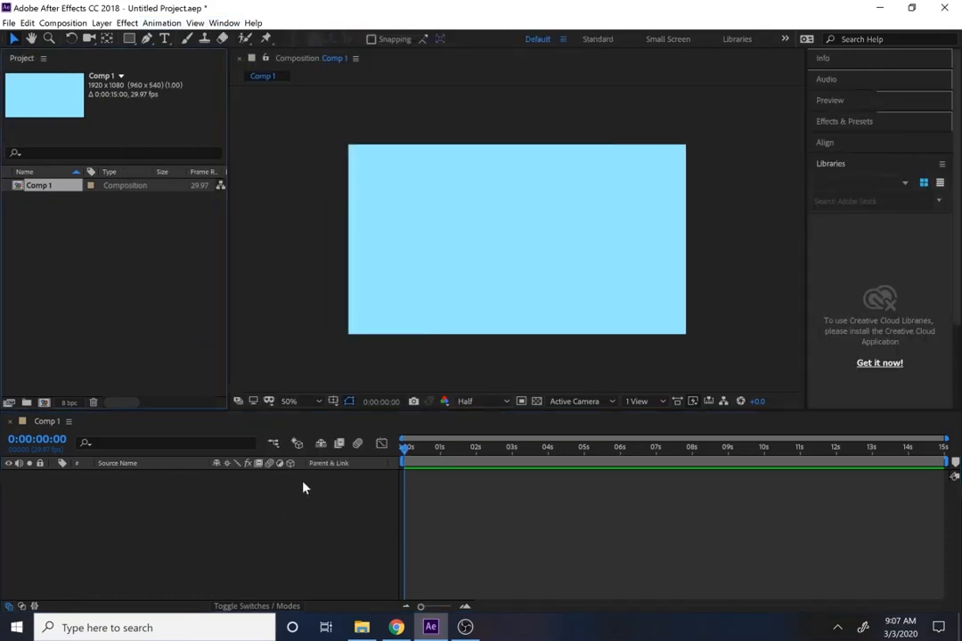
Draw a gray rounded rectangle about 1204 by 462 px near the middle of the composition.
click(129, 39)
click(129, 41)
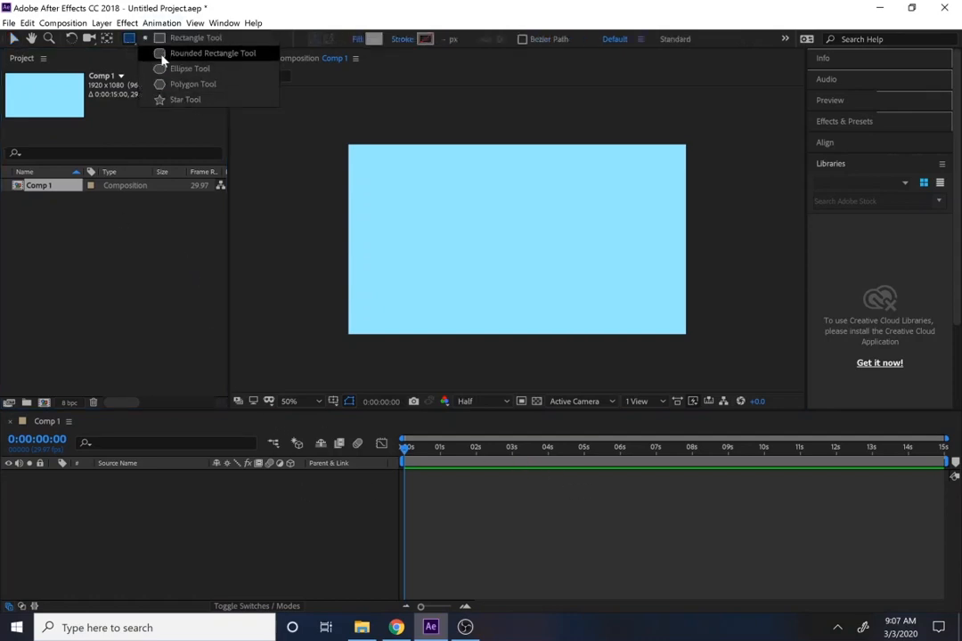
click(161, 55)
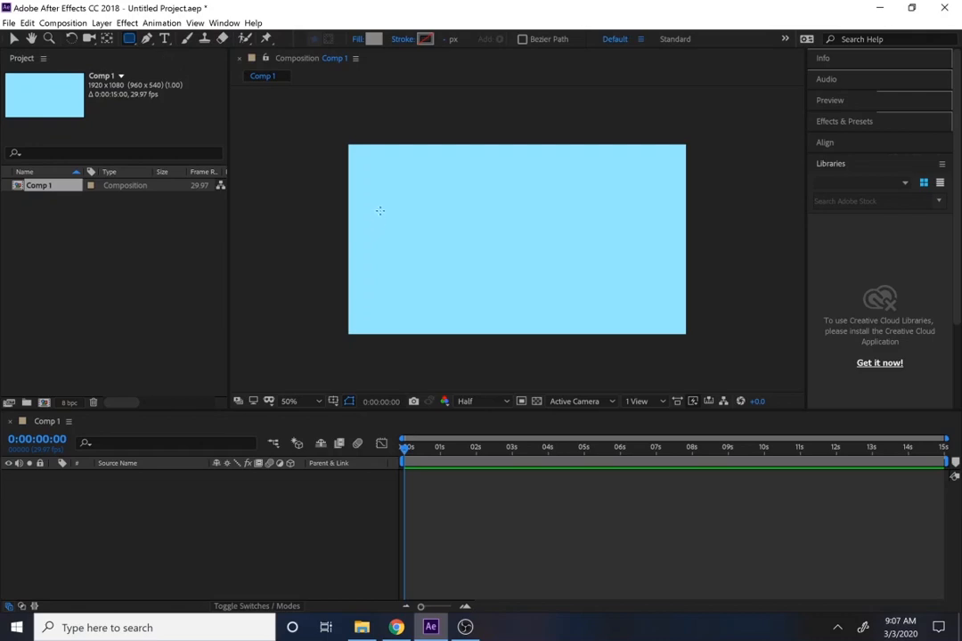
drag(404, 198, 617, 280)
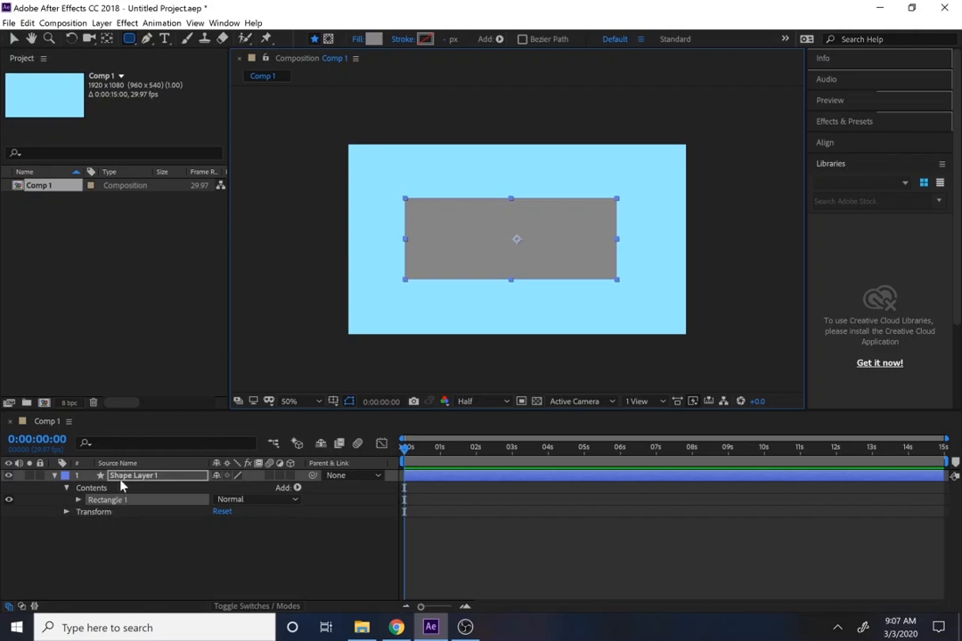
Rename the new shape layer "rounded rectangle".
right_click(127, 478)
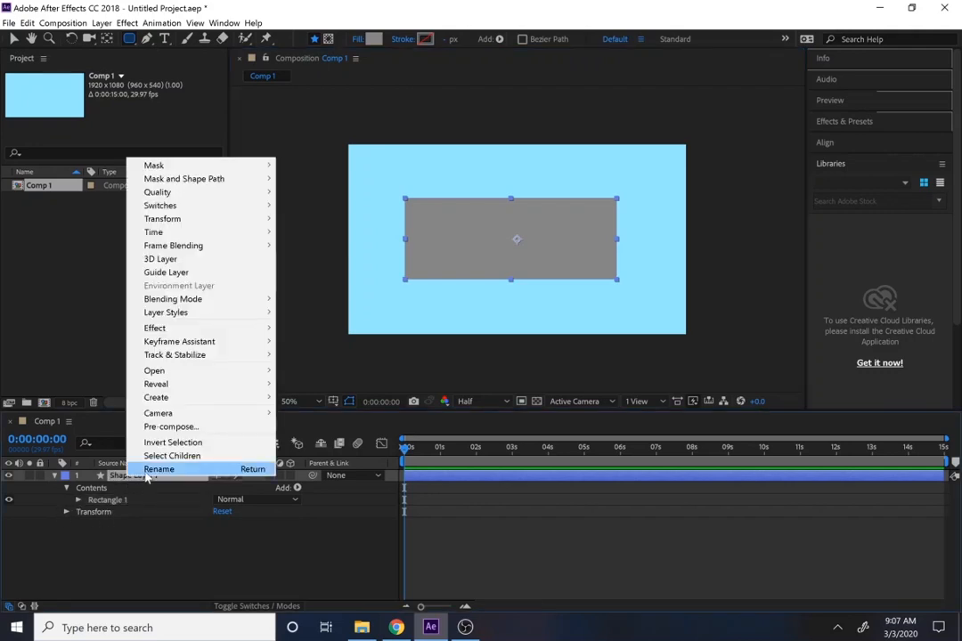
click(161, 471)
text(rounded rectangle)
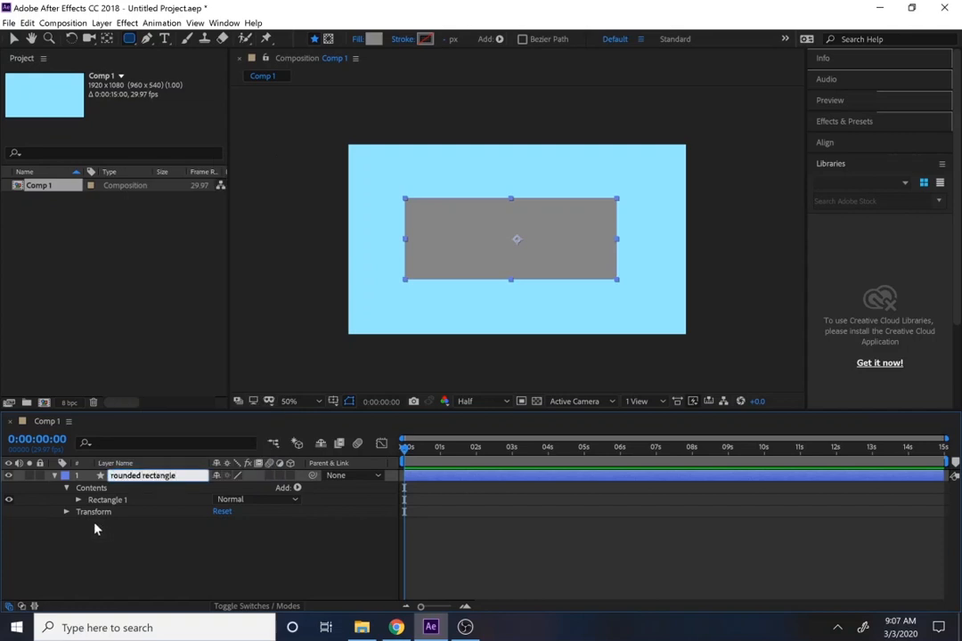
click(145, 537)
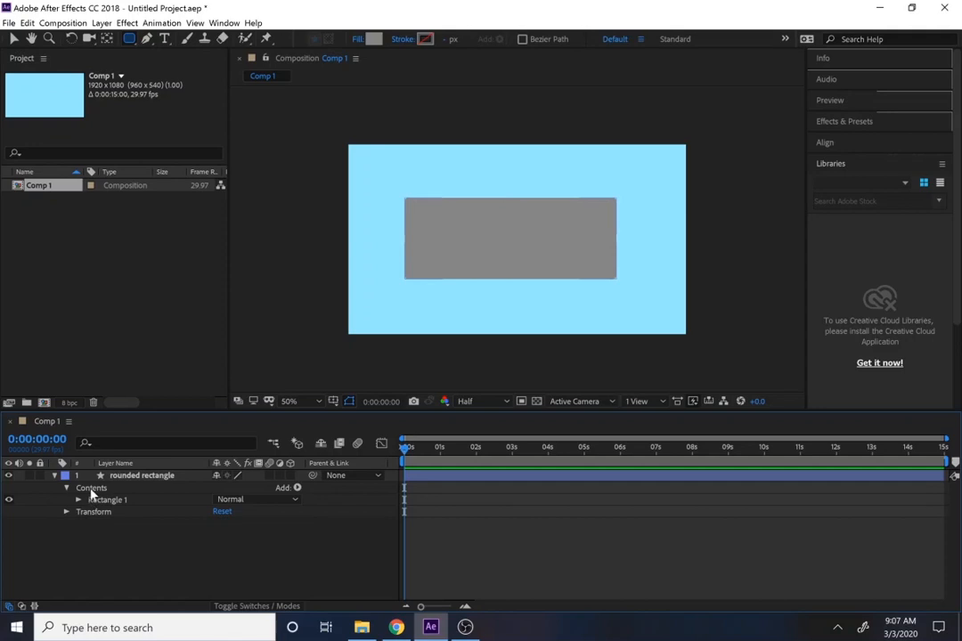
Expand the layer's Rectangle Path 1 properties and set the Roundness to 260 for fully rounded ends.
click(66, 488)
click(54, 475)
click(54, 476)
click(66, 488)
click(78, 500)
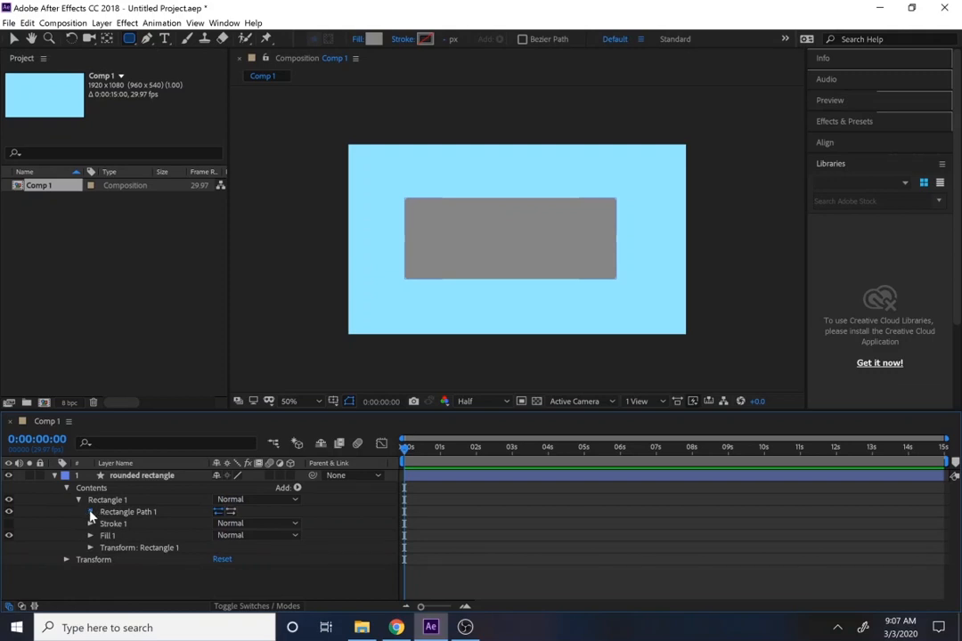
click(91, 512)
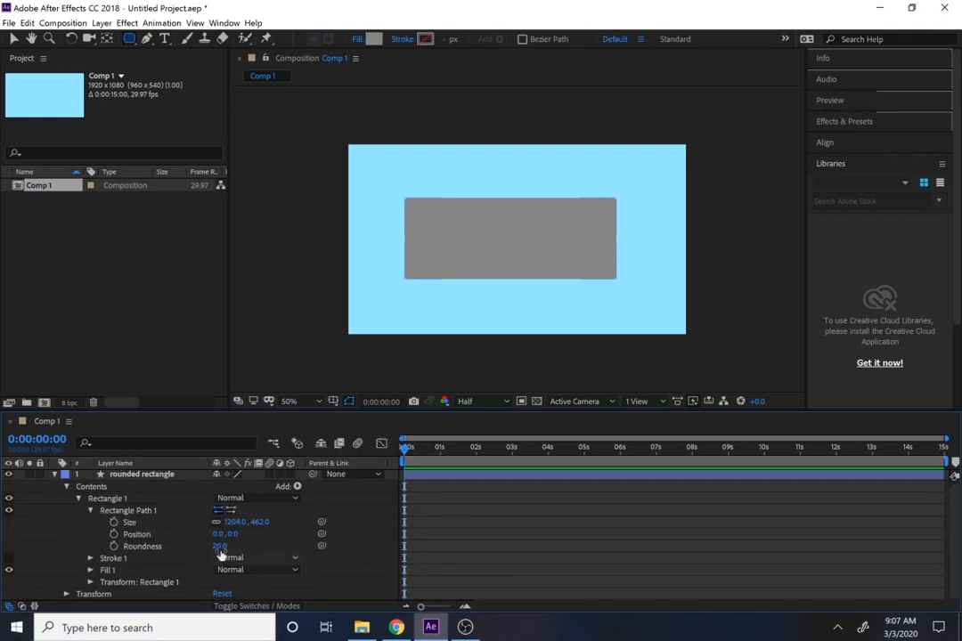
drag(220, 546, 388, 546)
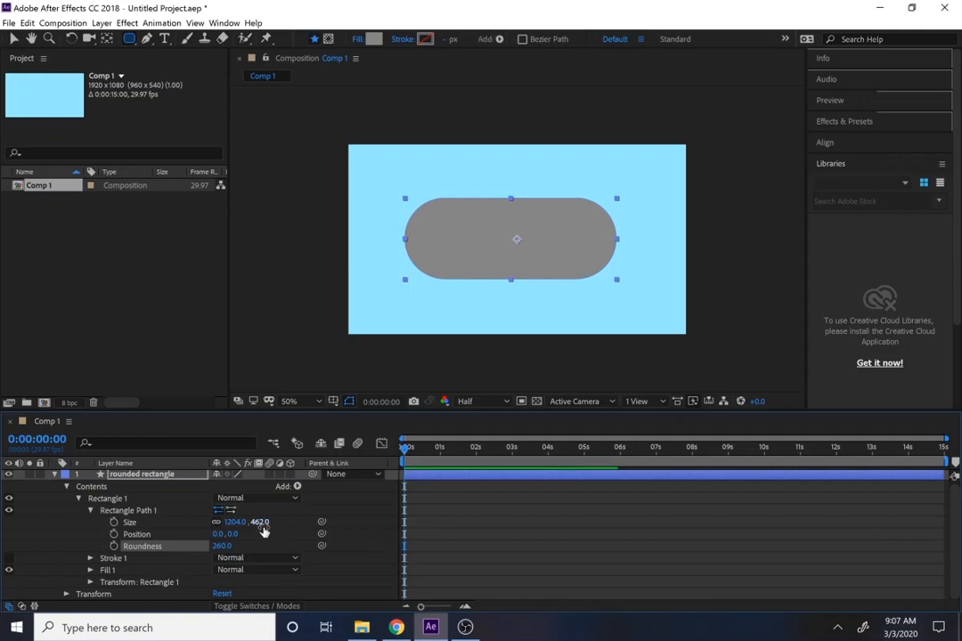
Shrink the rectangle path proportionally to a height of 350, then collapse the layer's properties.
mouse_move(236, 522)
mouse_down()
mouse_move(210, 524)
mouse_move(264, 522)
mouse_move(200, 522)
mouse_move(258, 522)
mouse_move(227, 522)
mouse_up()
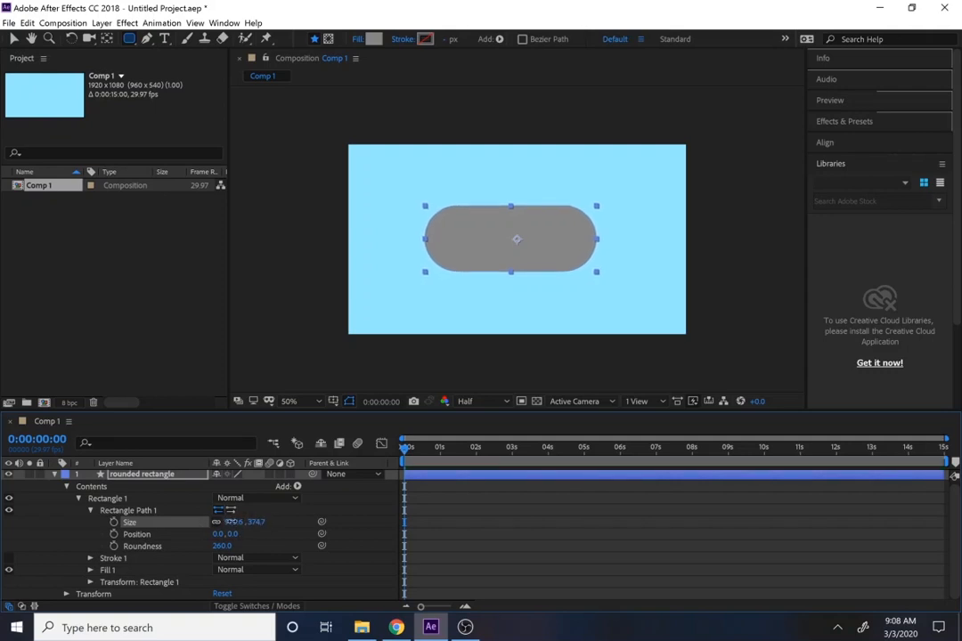
click(239, 522)
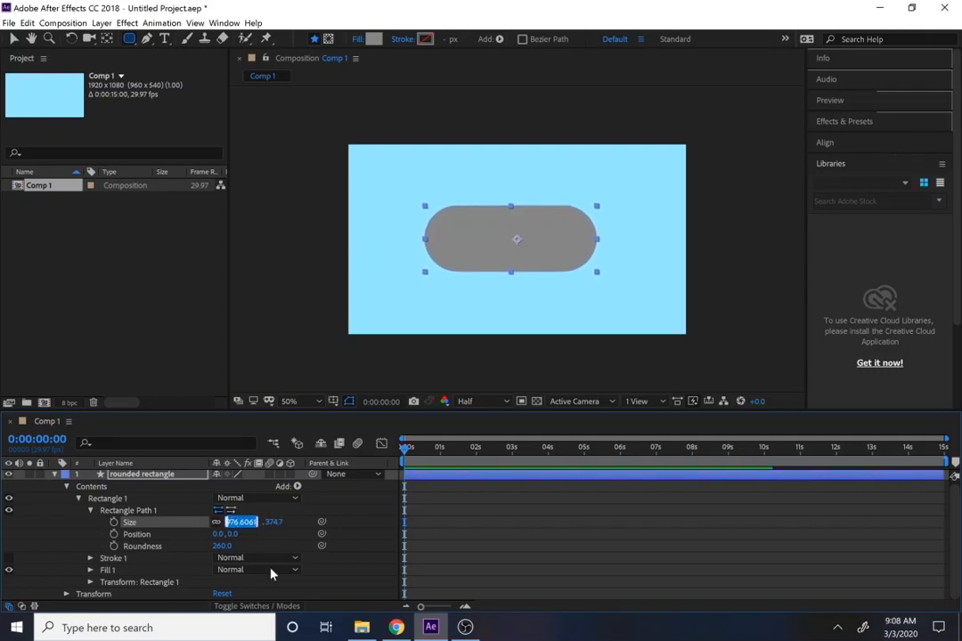
key(Return)
click(266, 522)
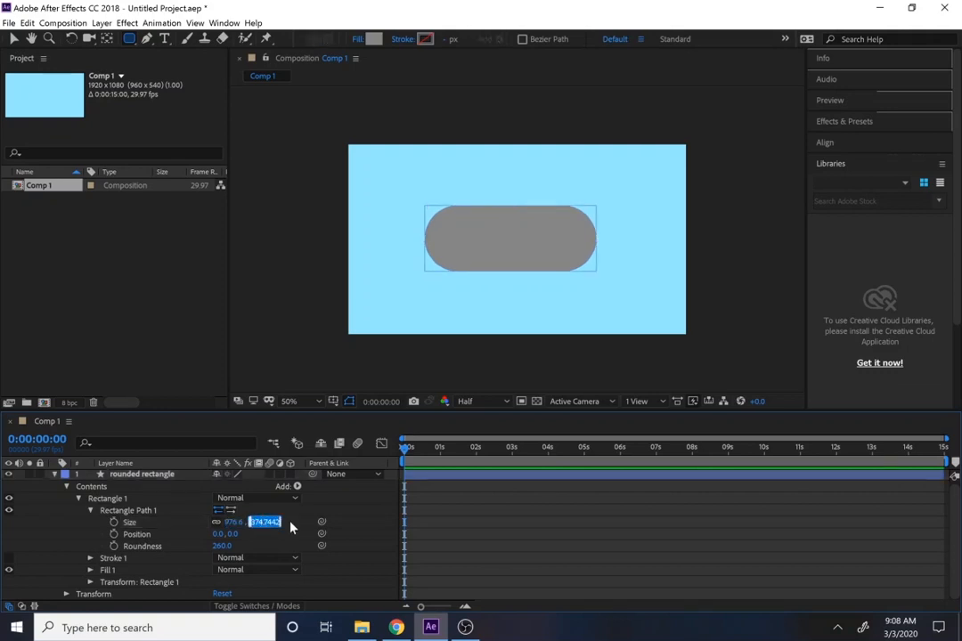
text(350)
key(Return)
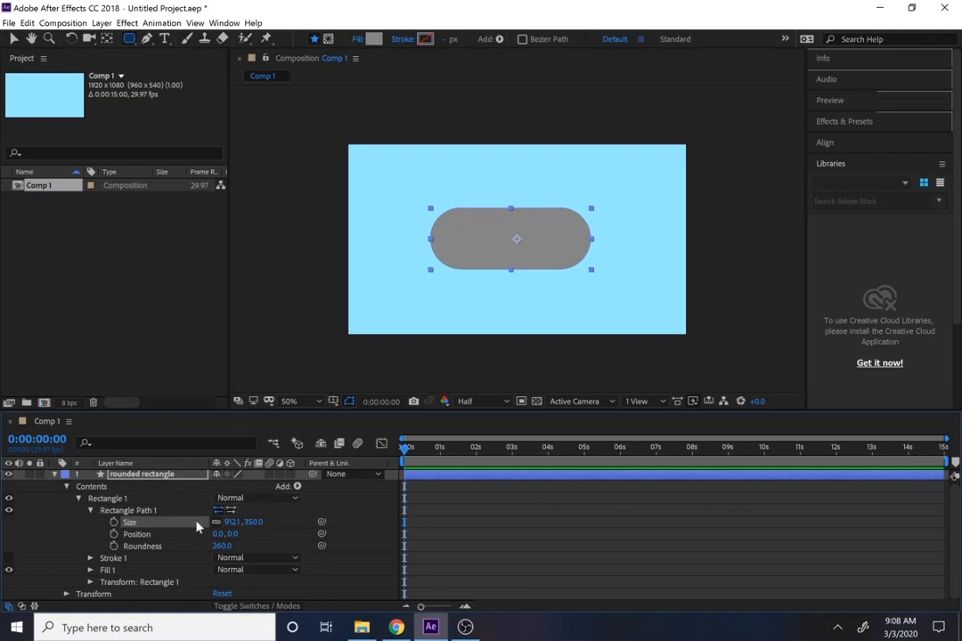
click(53, 476)
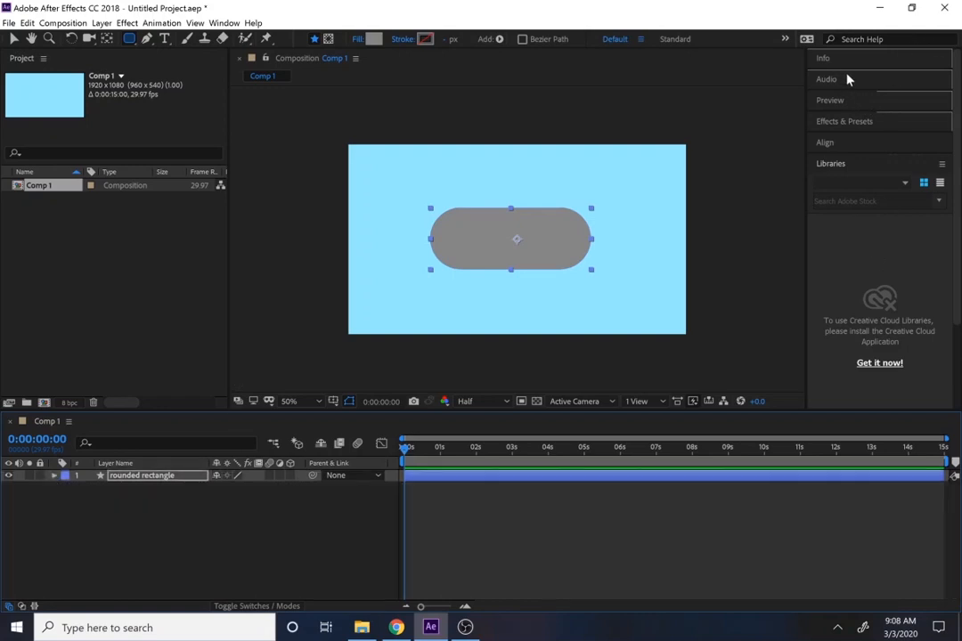
Center the rounded rectangle layer horizontally and vertically in the composition.
click(859, 141)
click(844, 179)
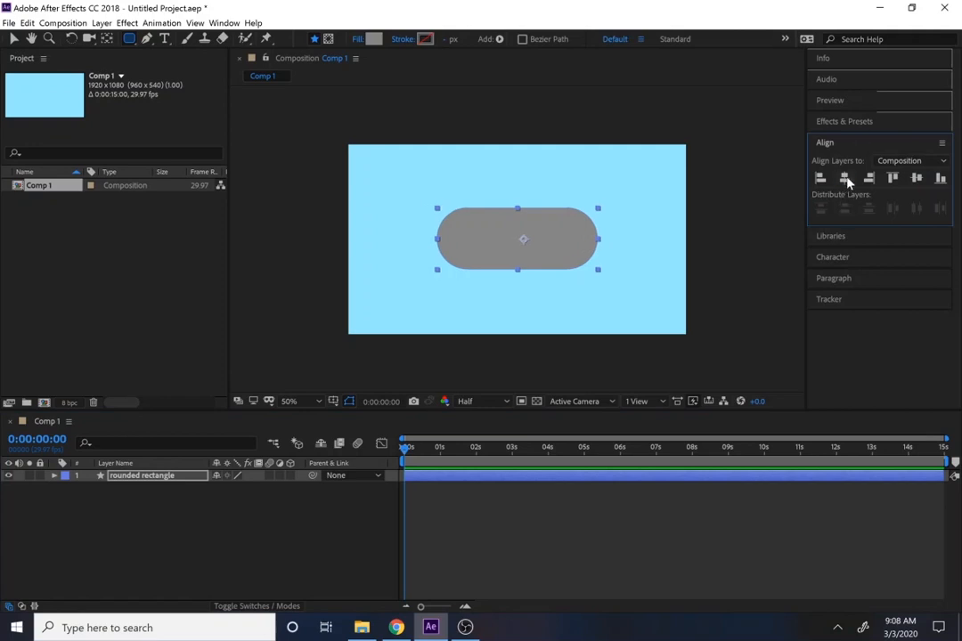
click(915, 179)
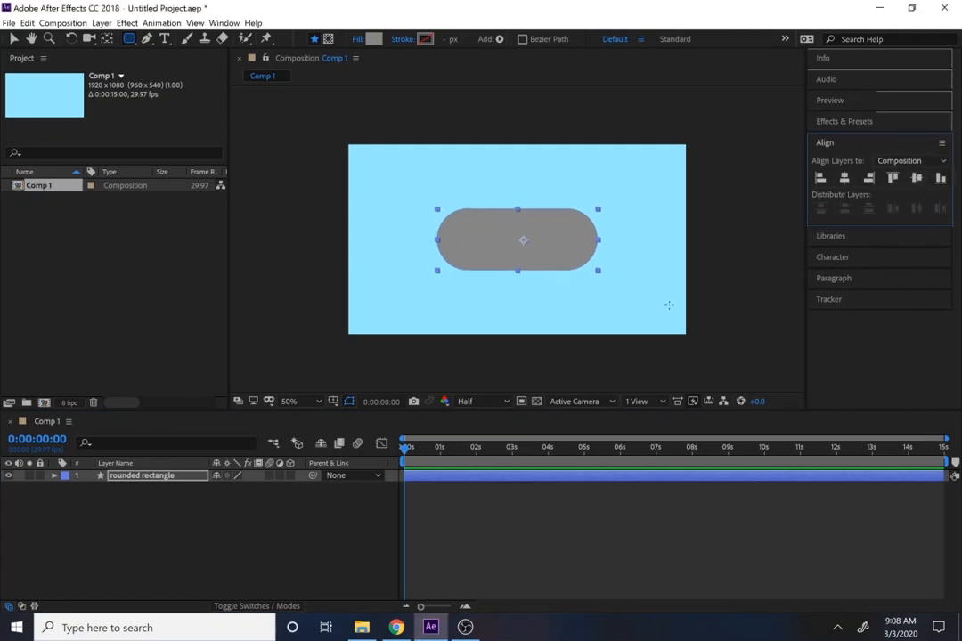
Set the rounded rectangle's fill color to pure red, FF0000.
click(372, 39)
click(103, 211)
drag(103, 210, 16, 188)
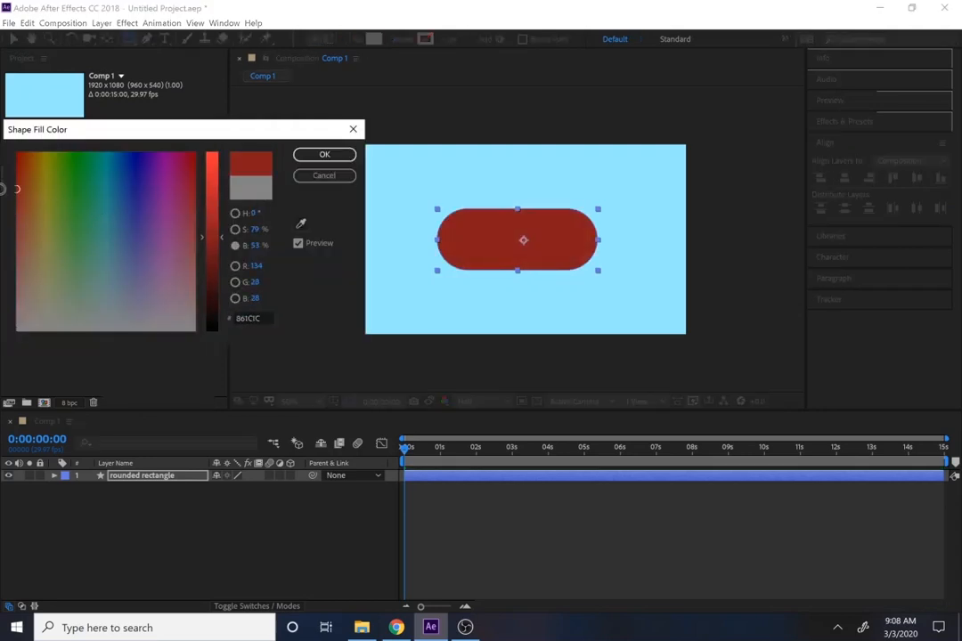
mouse_move(174, 203)
mouse_down()
mouse_move(199, 196)
mouse_move(162, 196)
mouse_move(210, 152)
mouse_up()
drag(138, 266, 191, 406)
drag(187, 326, 220, 379)
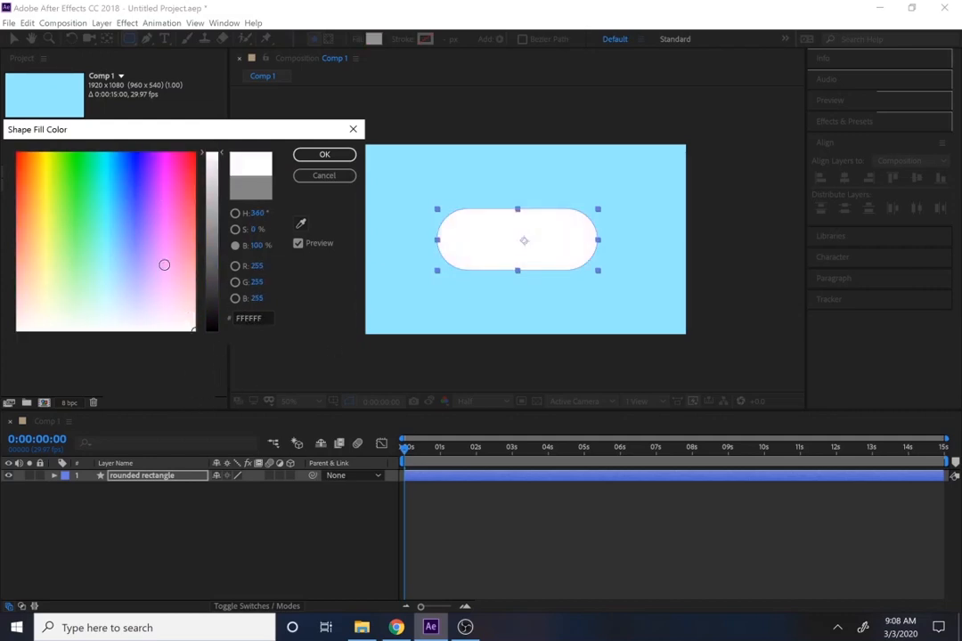
drag(164, 265, 196, 150)
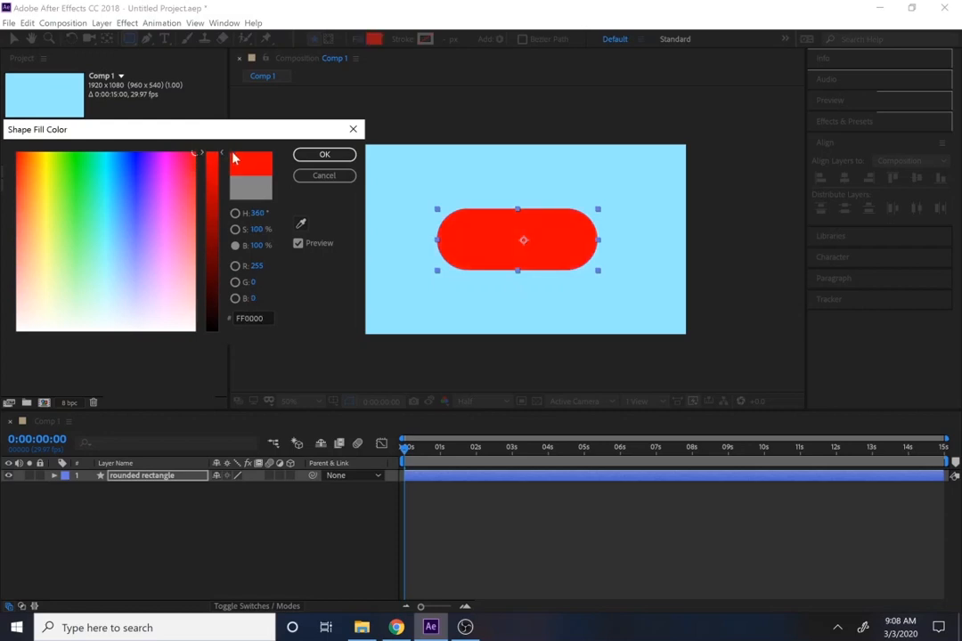
click(324, 155)
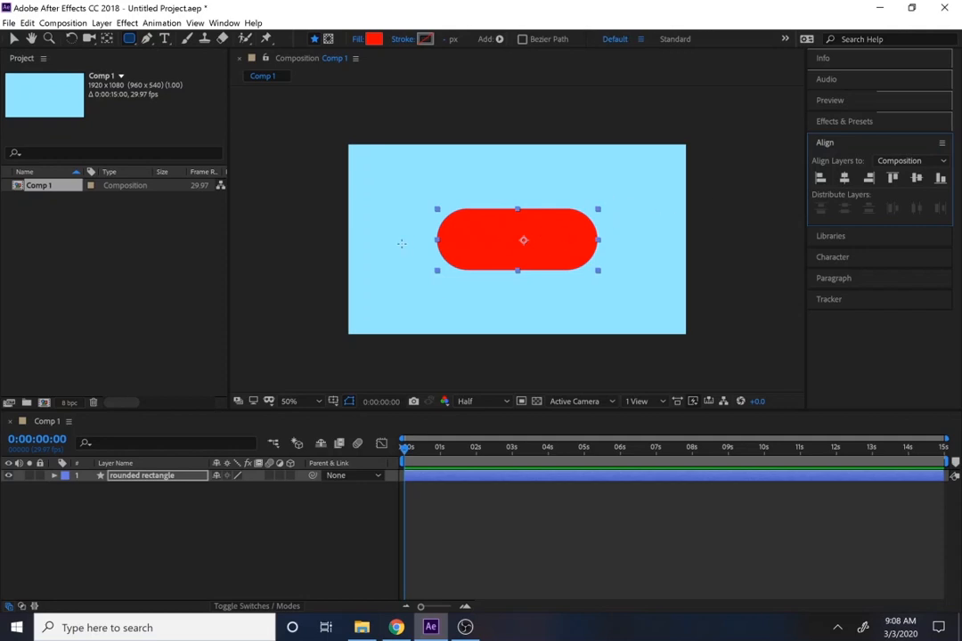
Duplicate the rounded rectangle layer.
right_click(124, 476)
click(107, 508)
click(124, 477)
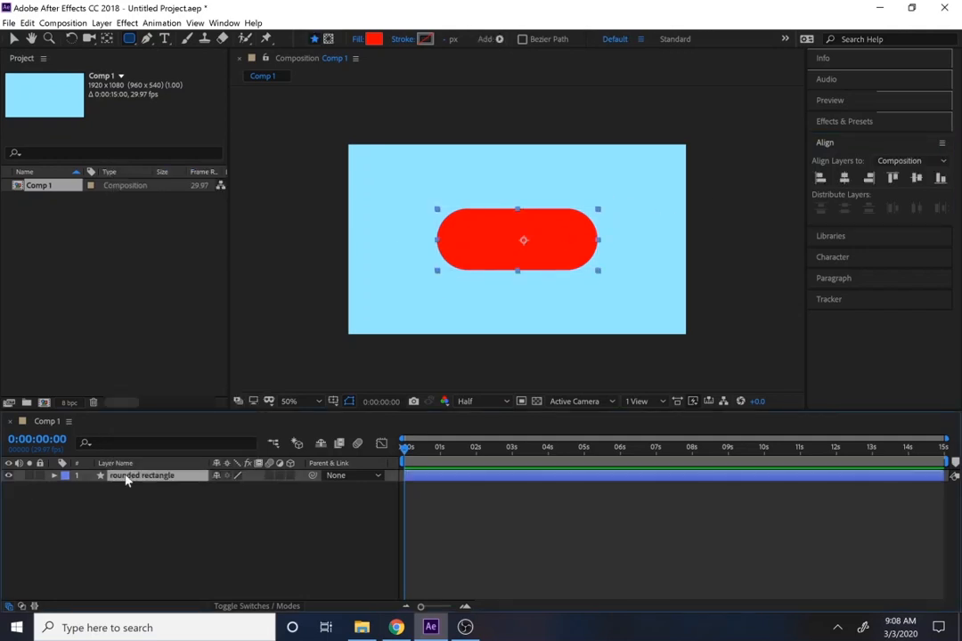
click(9, 22)
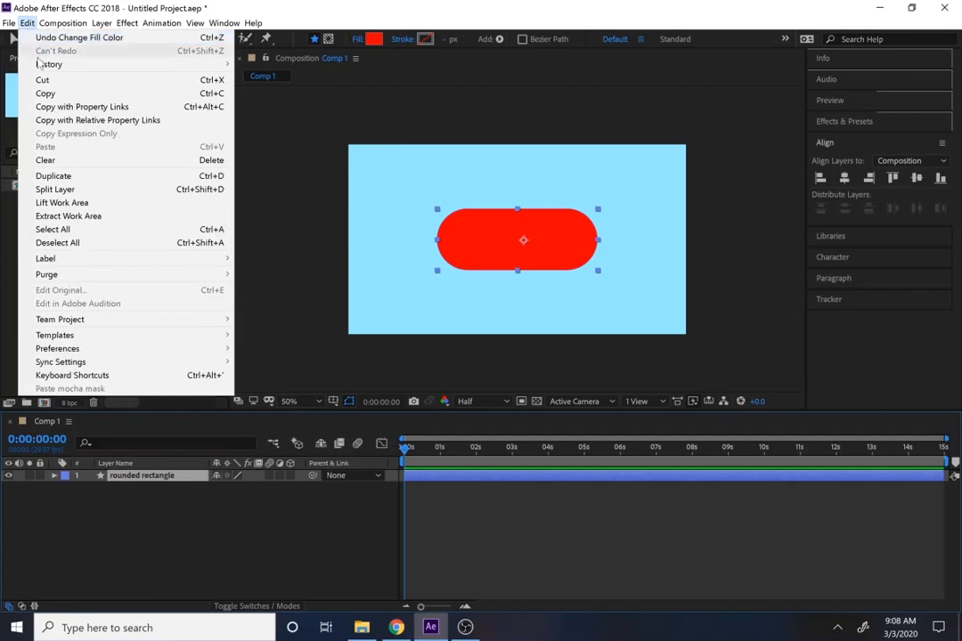
click(71, 177)
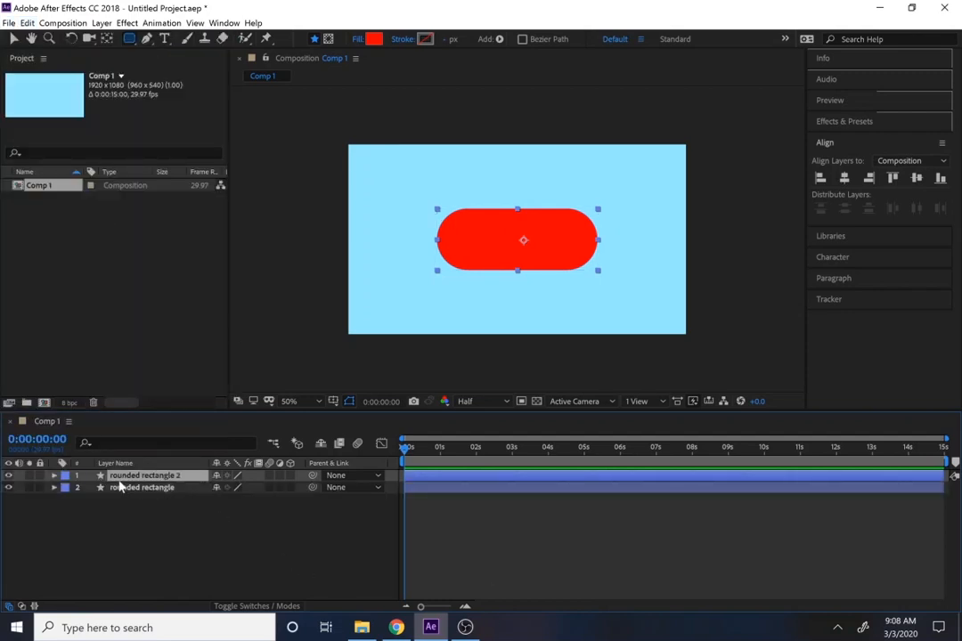
Expand the duplicate layer's Rectangle Path 1 and enlarge its size proportionally by a factor of 1.5.
click(54, 475)
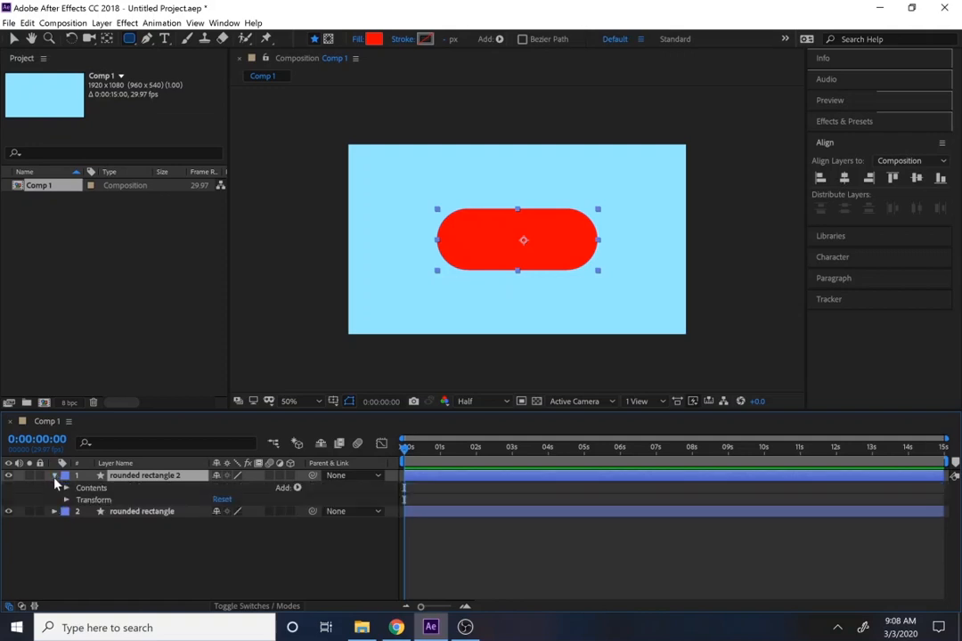
click(65, 488)
click(78, 500)
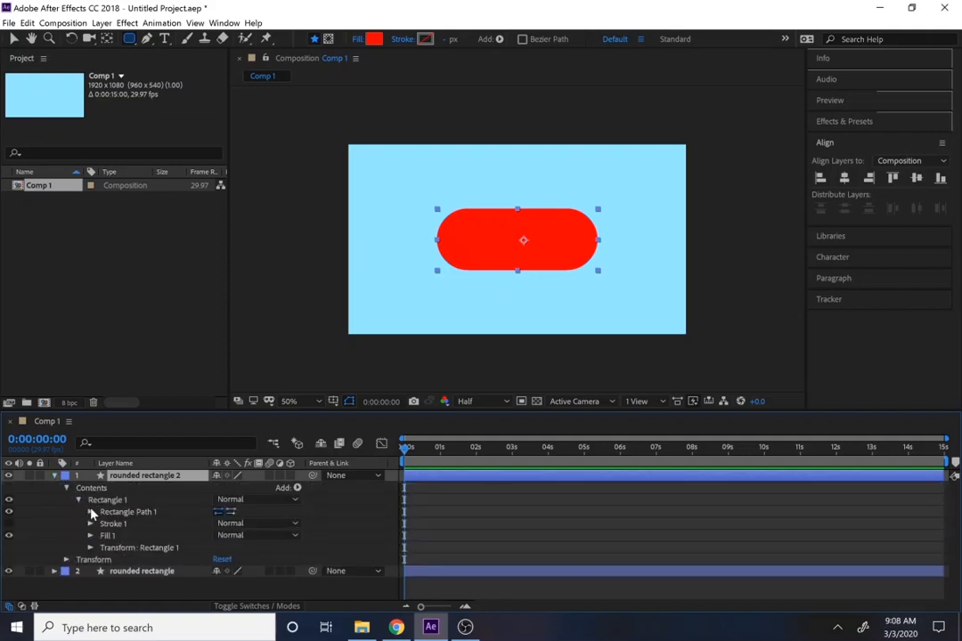
click(90, 513)
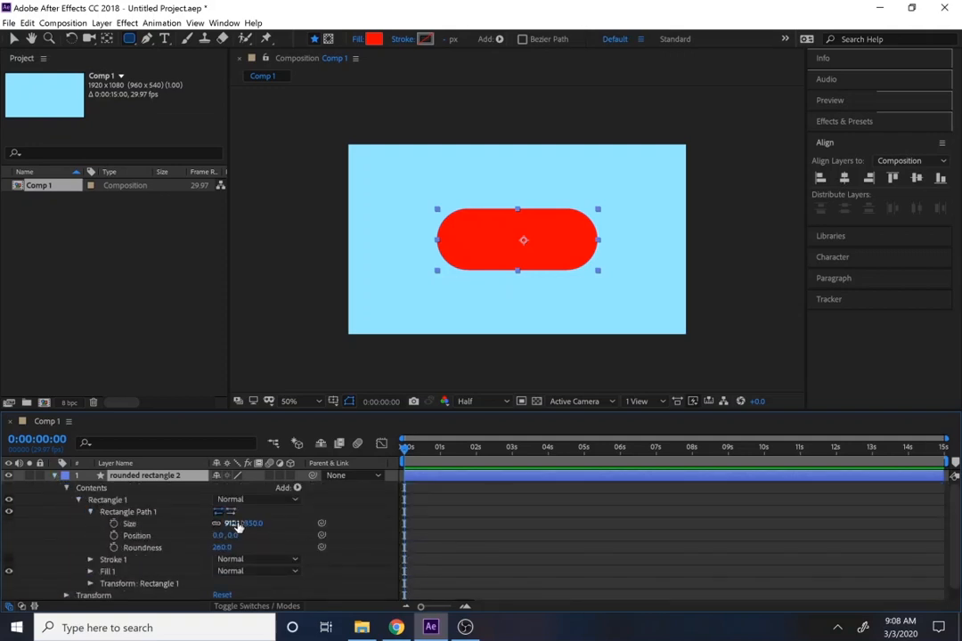
click(256, 523)
click(263, 523)
text(*1.5)
key(Return)
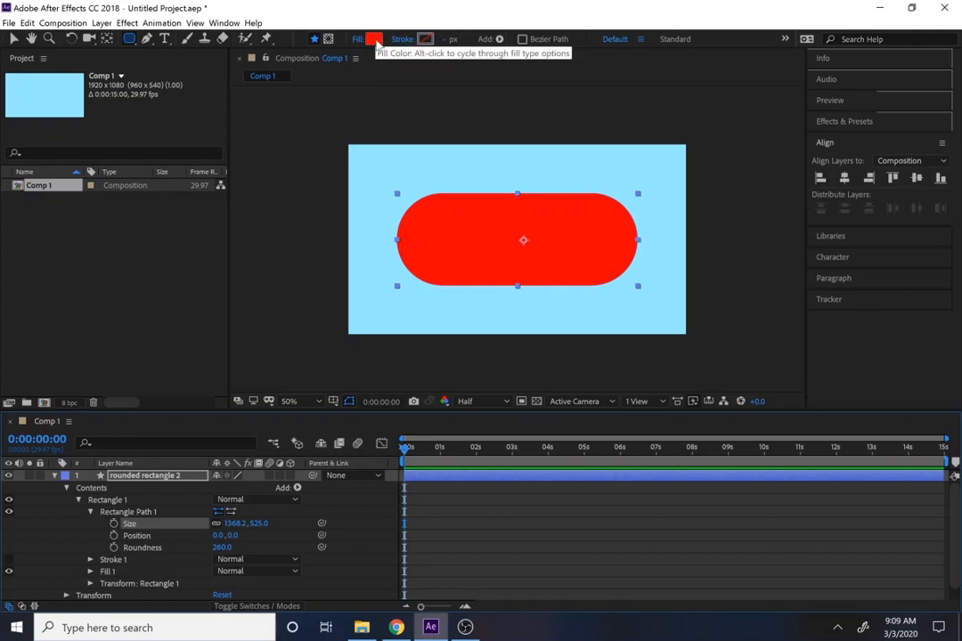
Set the enlarged duplicate's fill type to None, leaving its fill color unedited.
click(373, 41)
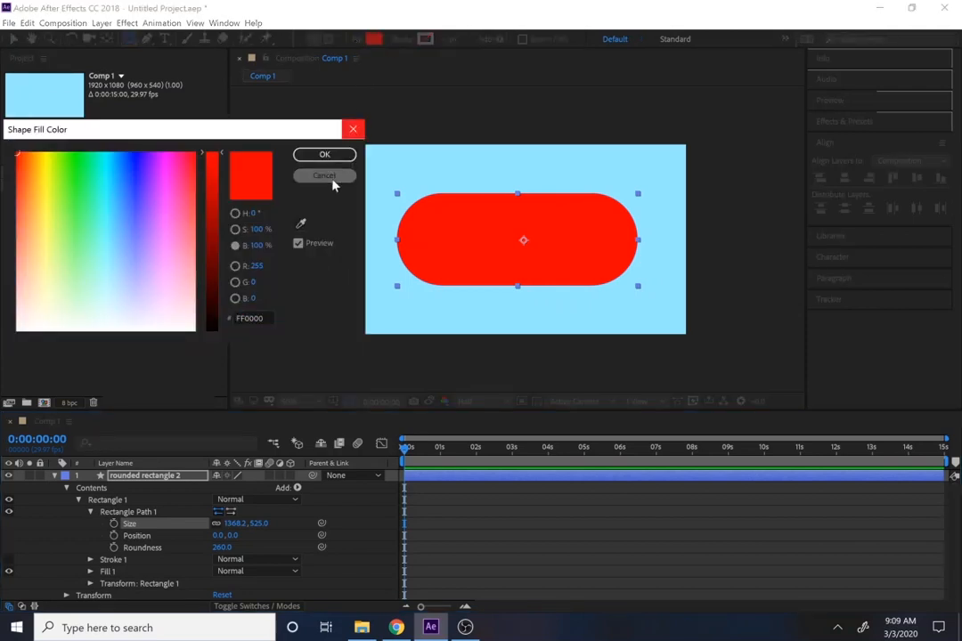
click(328, 177)
click(356, 40)
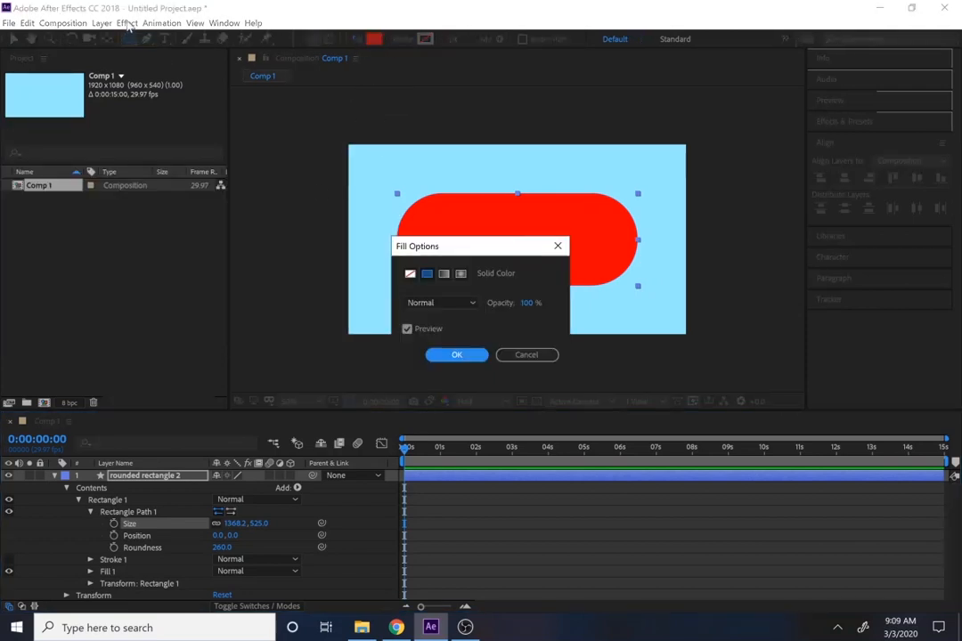
click(410, 273)
click(457, 355)
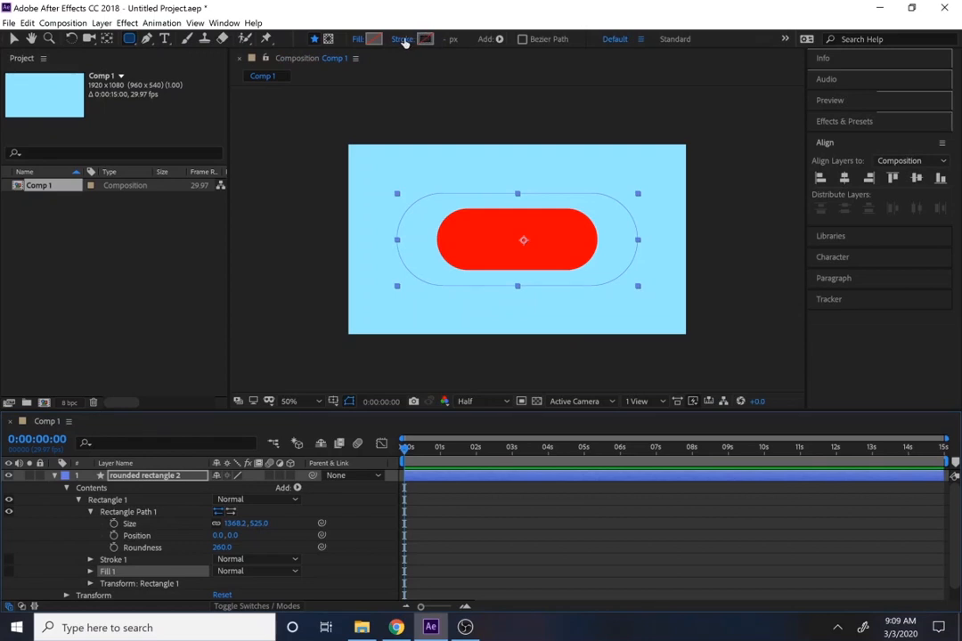
Give the duplicate rectangle a solid color stroke 21 px wide.
click(402, 38)
click(427, 274)
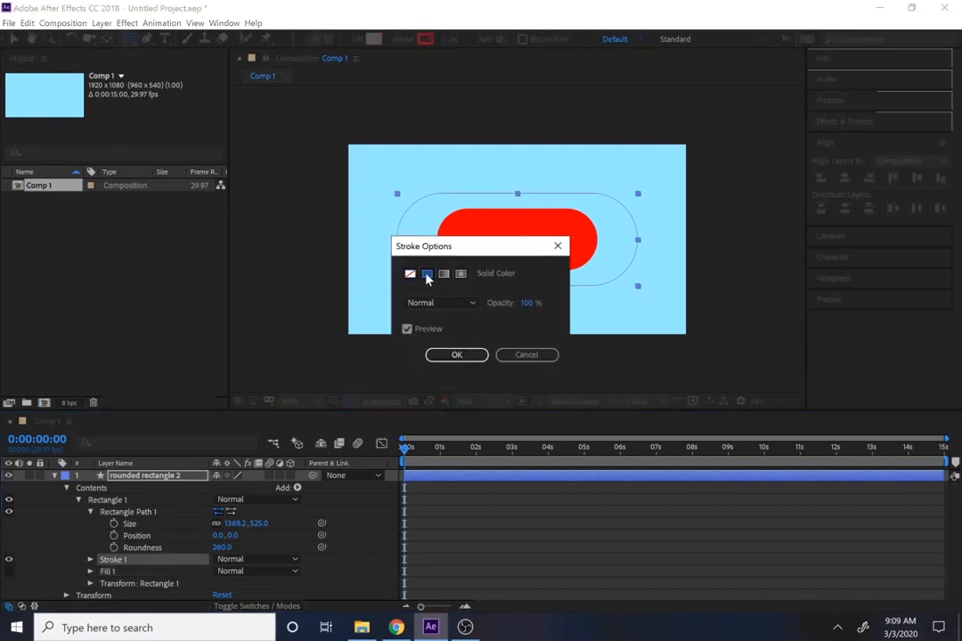
click(456, 355)
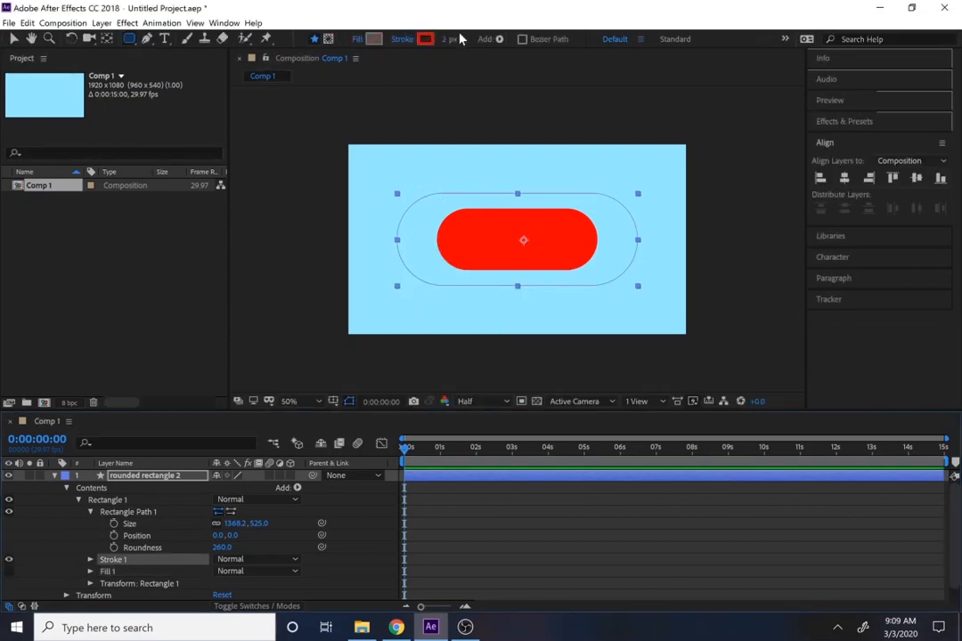
drag(450, 39, 477, 132)
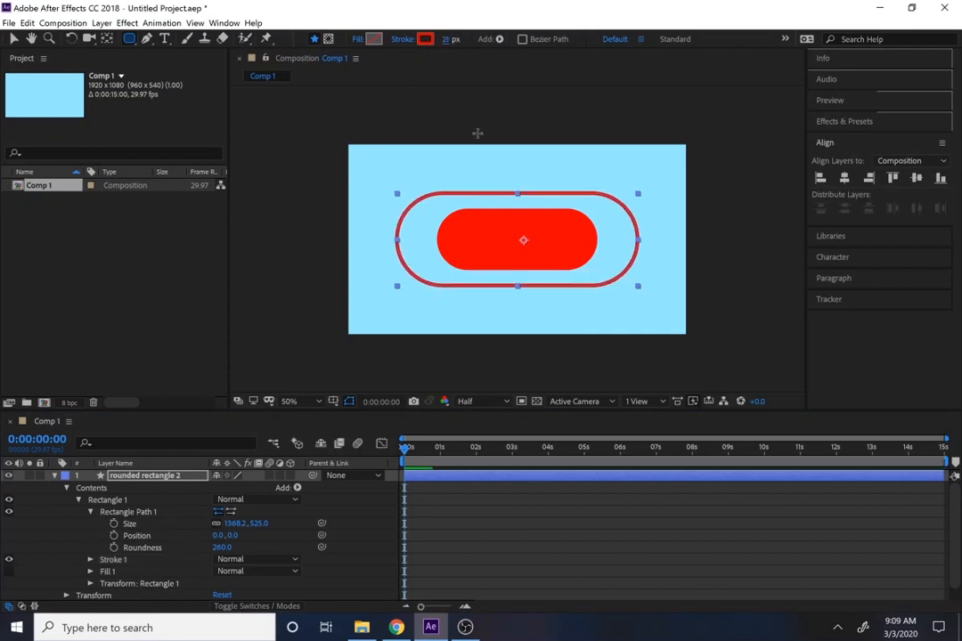
Resize the stroked rectangle path to 965.2 by 410 with unlinked proportions so it closely surrounds the red shape.
click(264, 525)
drag(264, 526, 11, 503)
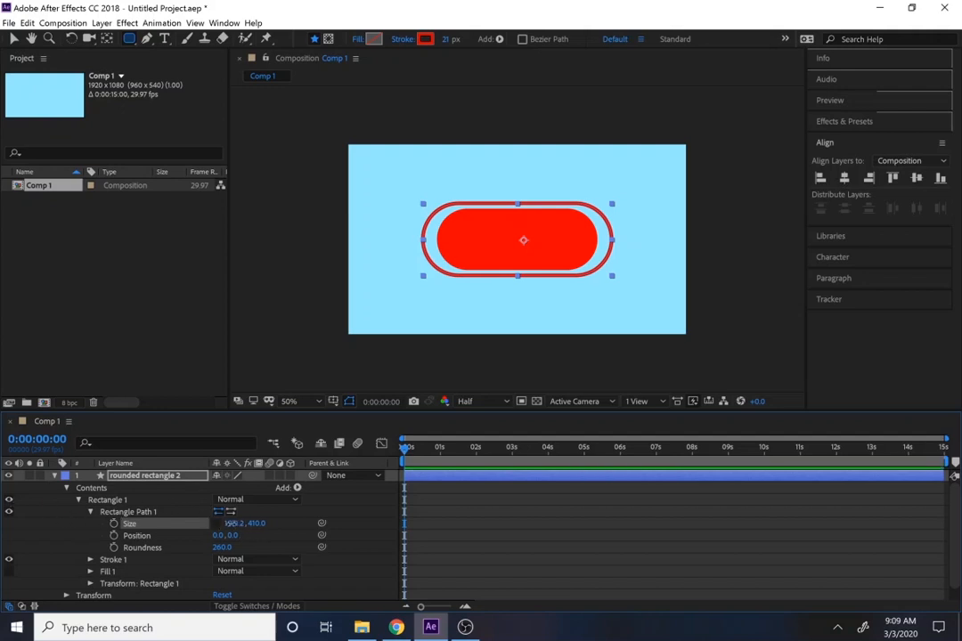
drag(231, 523, 148, 512)
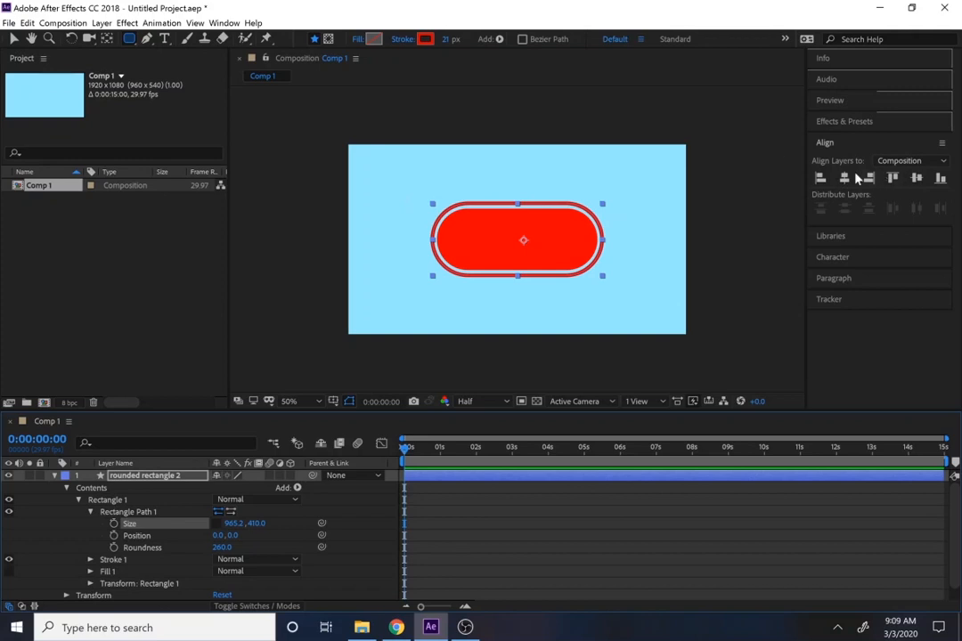
click(905, 180)
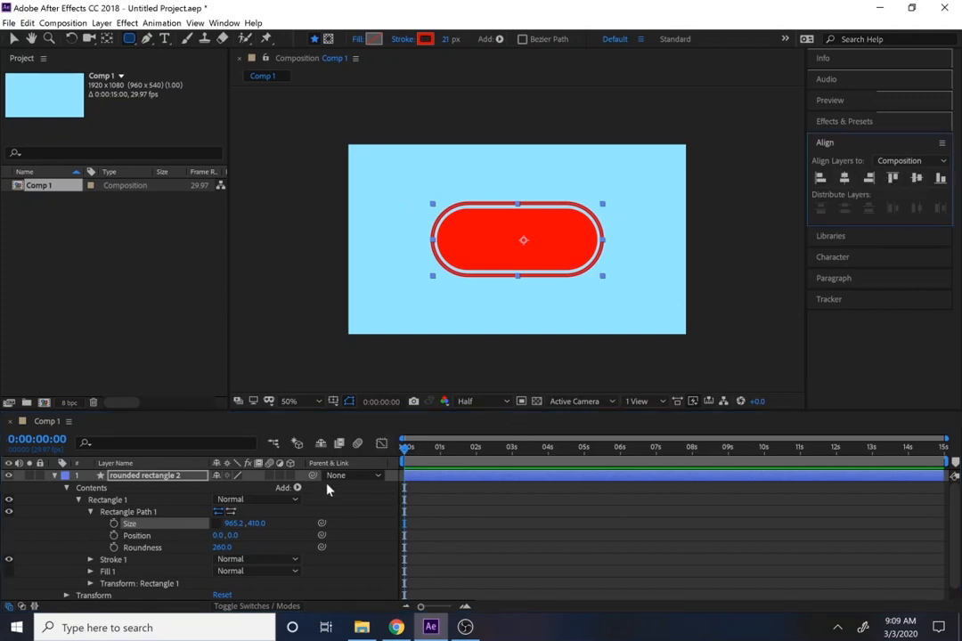
Collapse the duplicate layer's properties and rename the layer "rectangle outline".
drag(431, 457, 414, 450)
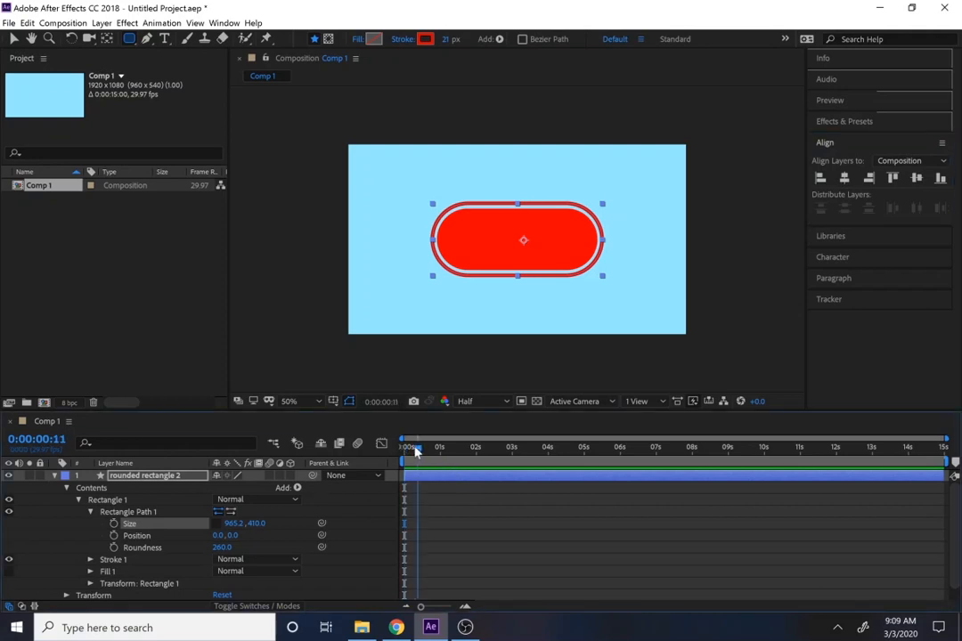
click(55, 476)
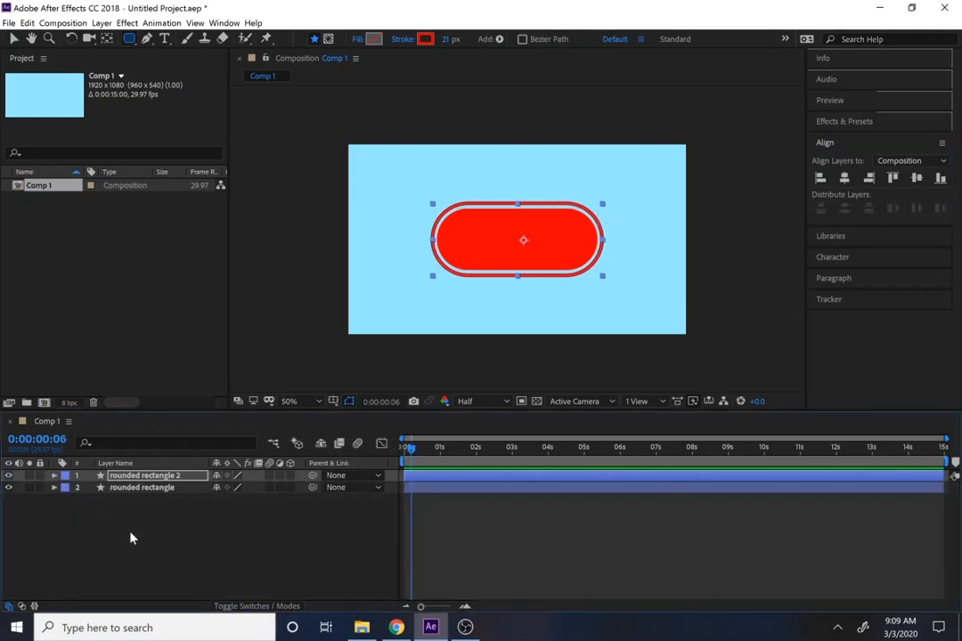
right_click(140, 479)
mouse_move(203, 329)
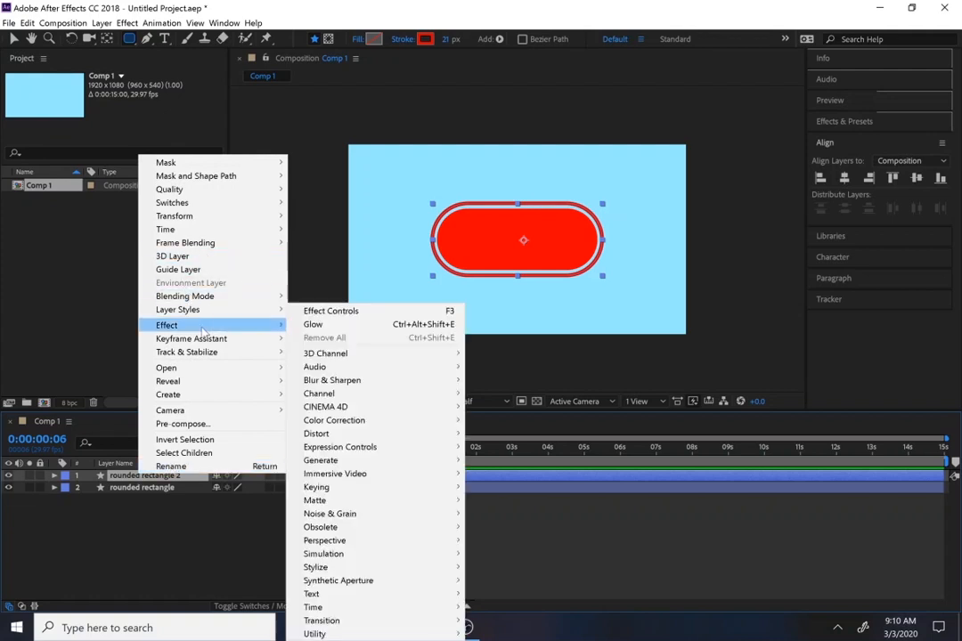
click(203, 466)
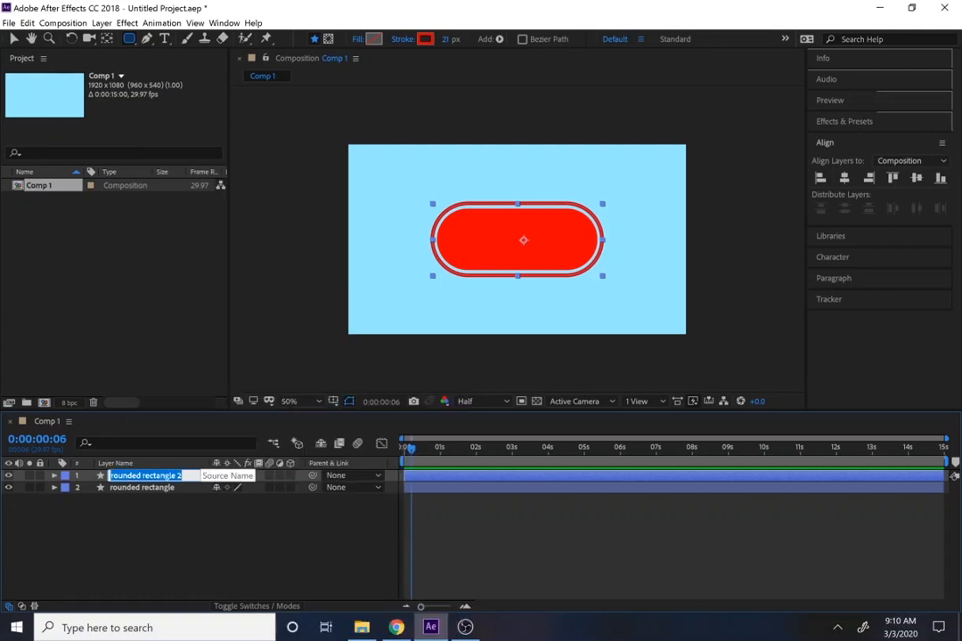
text(rectangle outl)
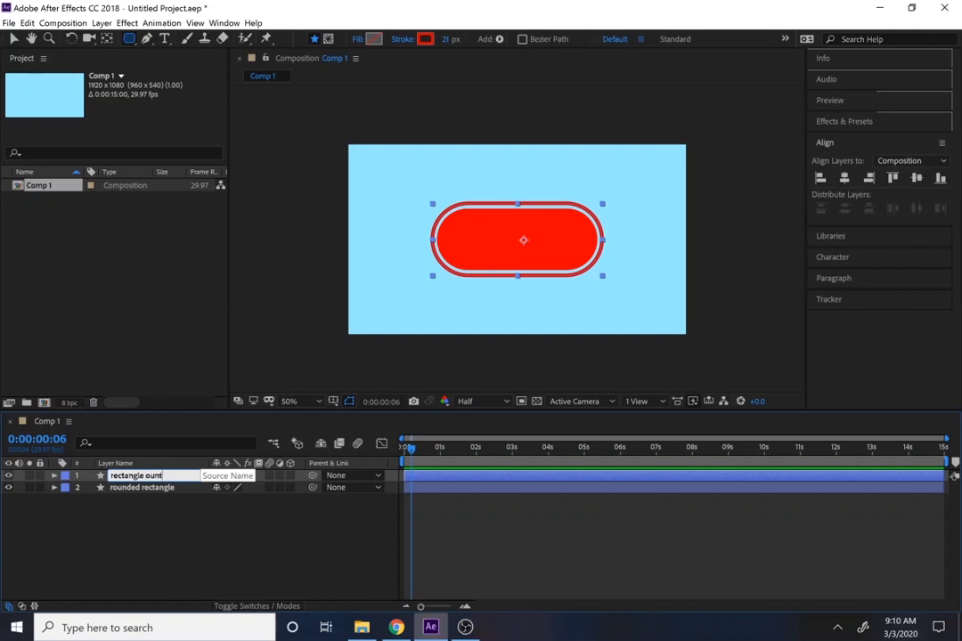
text(ine)
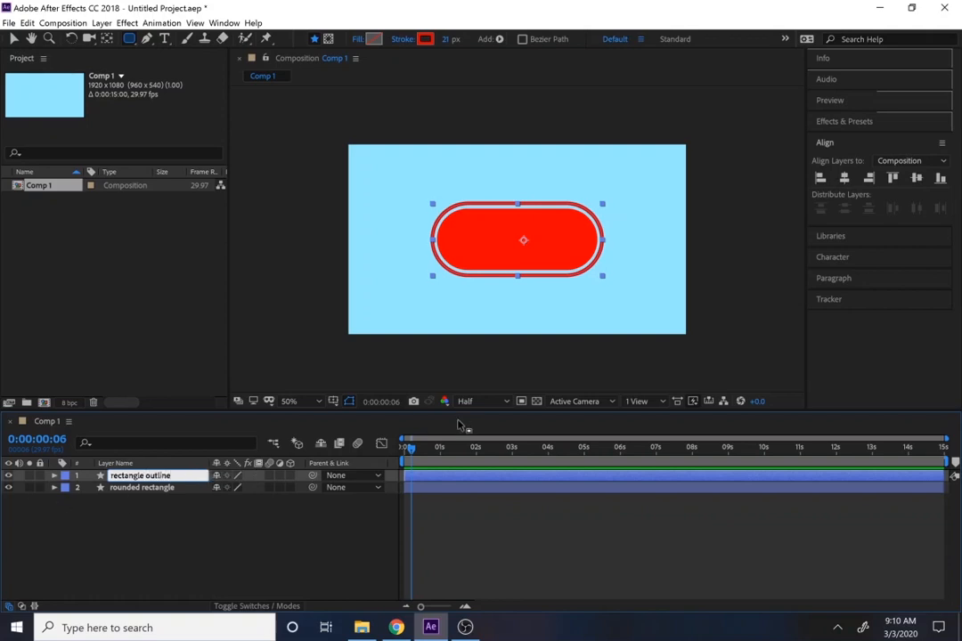
Select both rectangle layers at 0:00:00:00, reveal their Position properties and turn on Position keyframing.
click(406, 447)
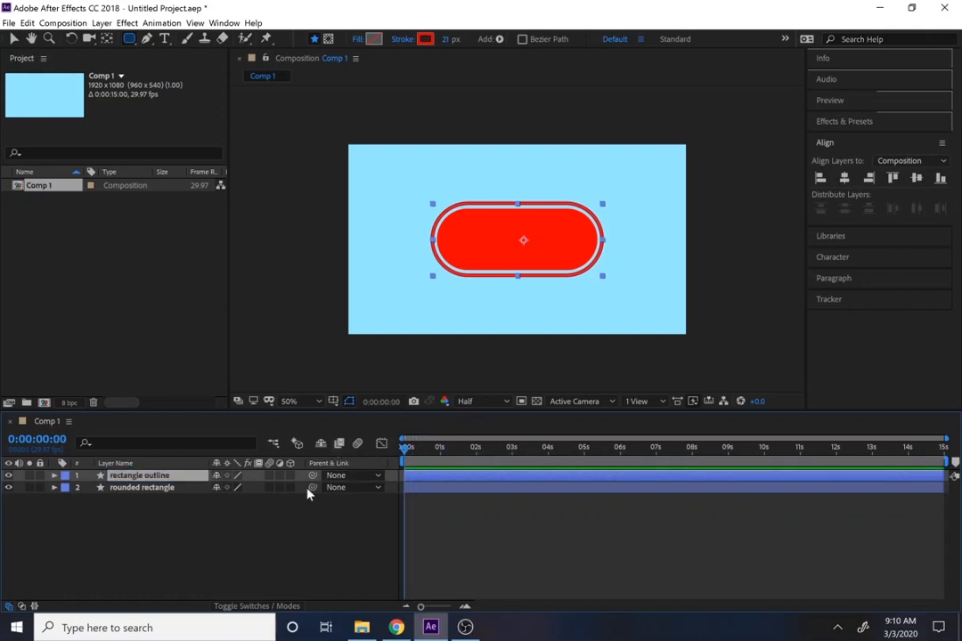
click(138, 489)
click(392, 478)
shift+click(125, 488)
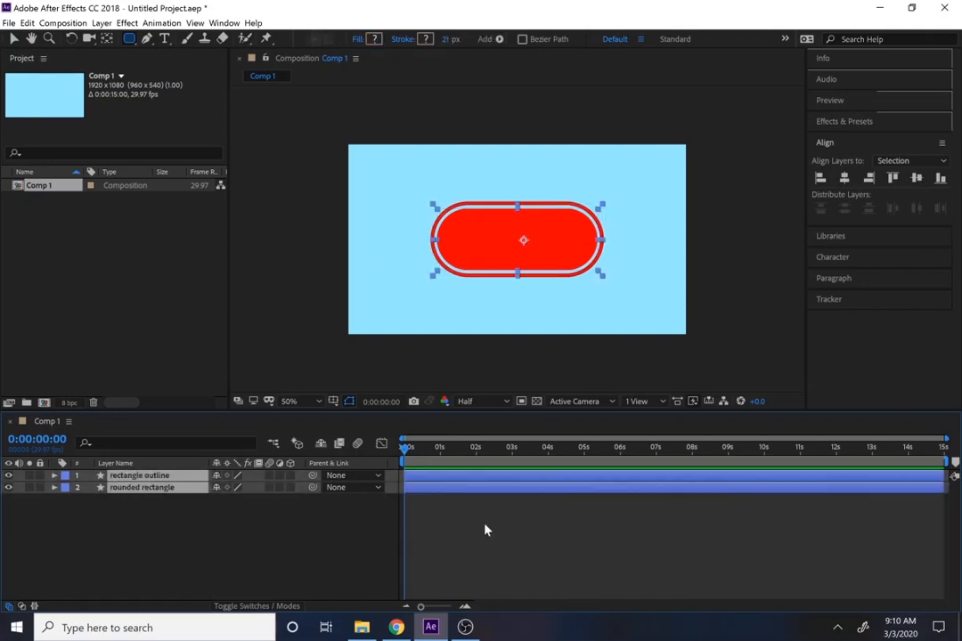
key(p)
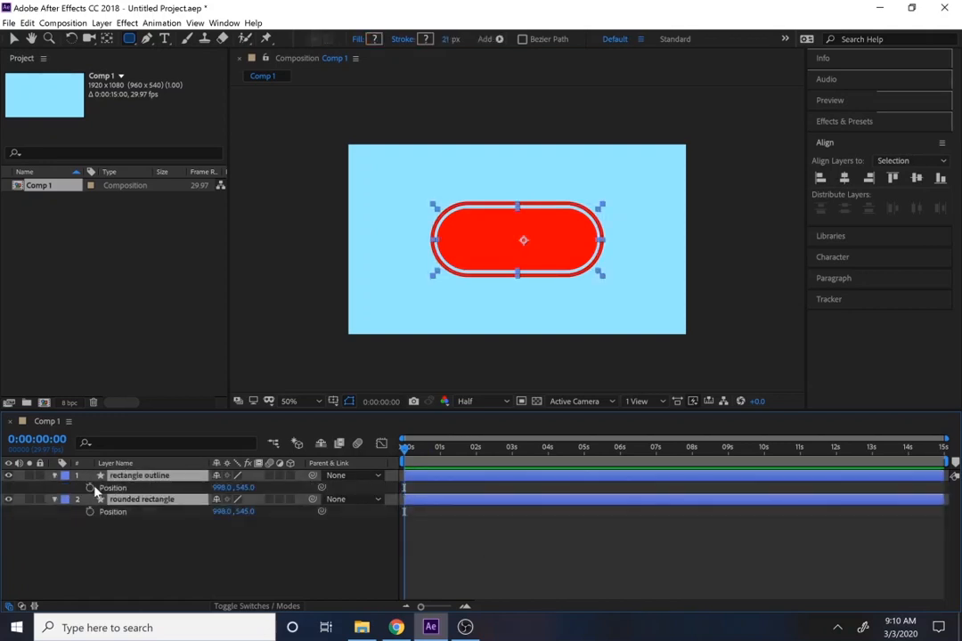
Add Position keyframes with the current values to both rectangle layers at frame 12.
mouse_move(403, 451)
mouse_down()
mouse_move(441, 456)
mouse_move(415, 451)
mouse_up()
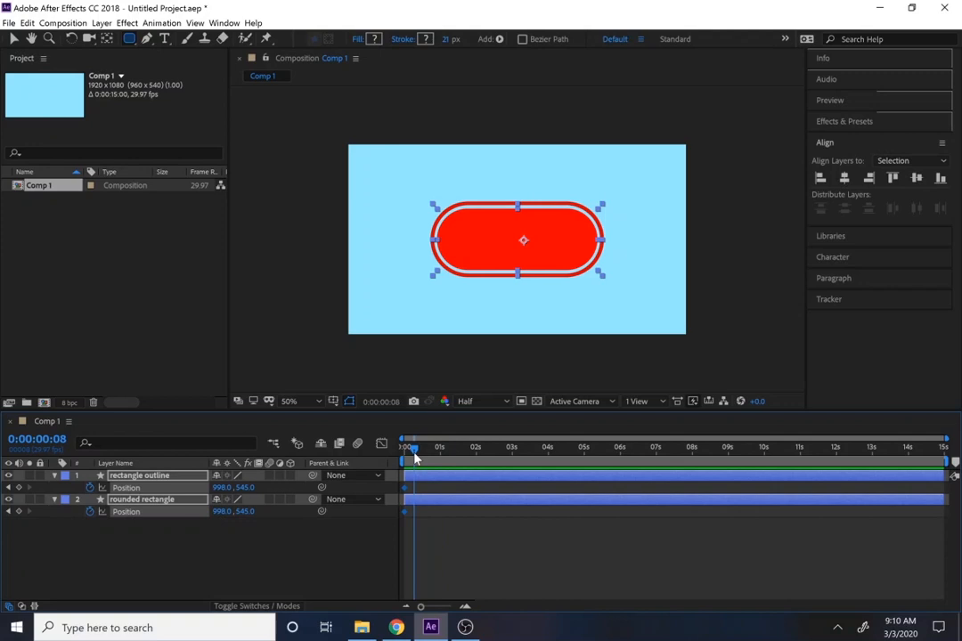
click(465, 606)
click(465, 606)
drag(534, 451, 452, 457)
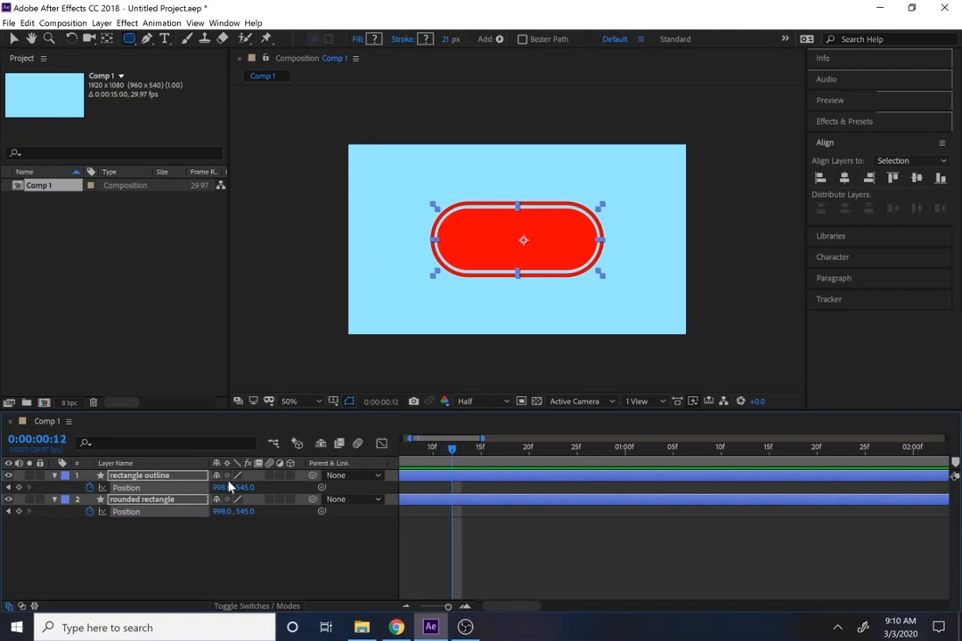
click(19, 488)
click(20, 511)
At frame 0, set both layers' vertical position to 1417, below the composition, and deselect them.
drag(450, 453, 307, 457)
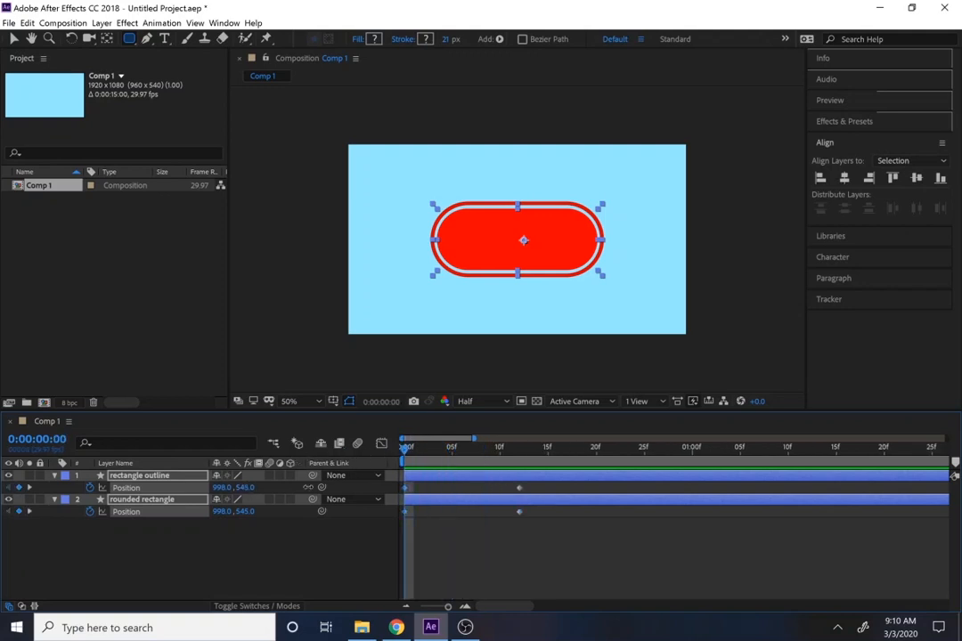
drag(244, 487, 756, 479)
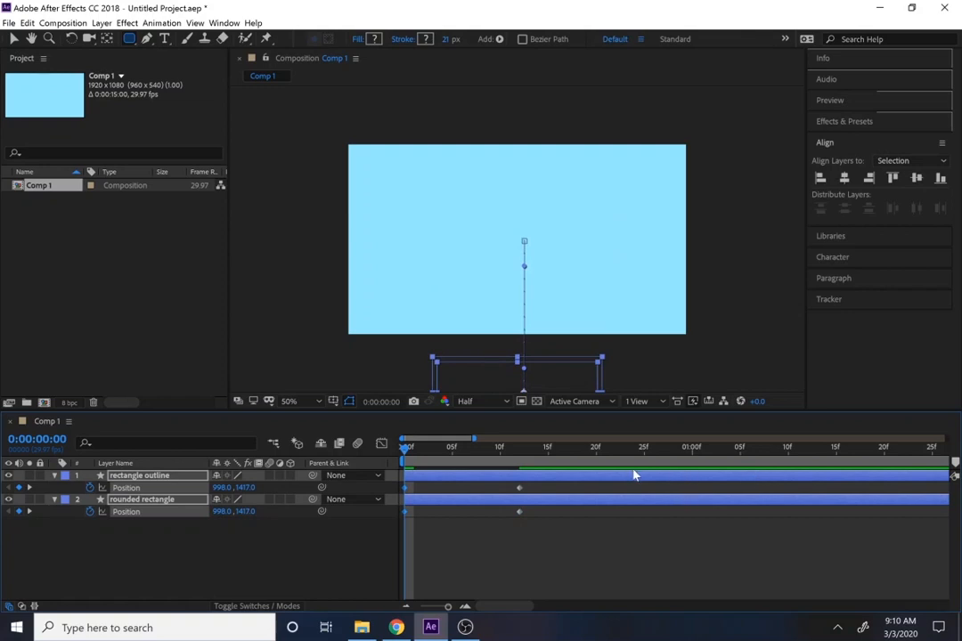
click(230, 545)
Reveal the Scale property of the rectangle outline layer and turn on its keyframing at frame 12.
click(159, 478)
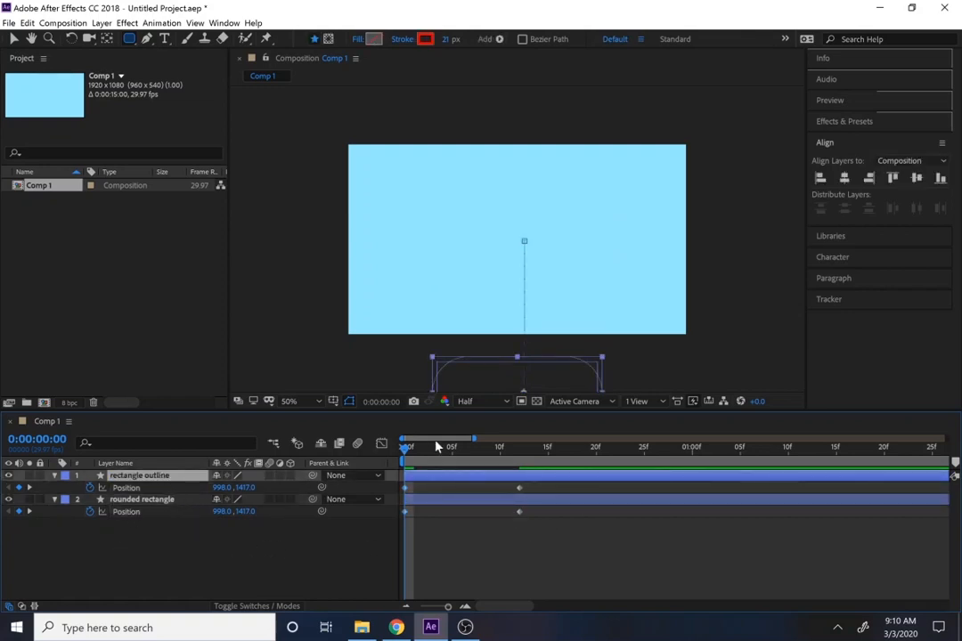
drag(407, 452, 521, 456)
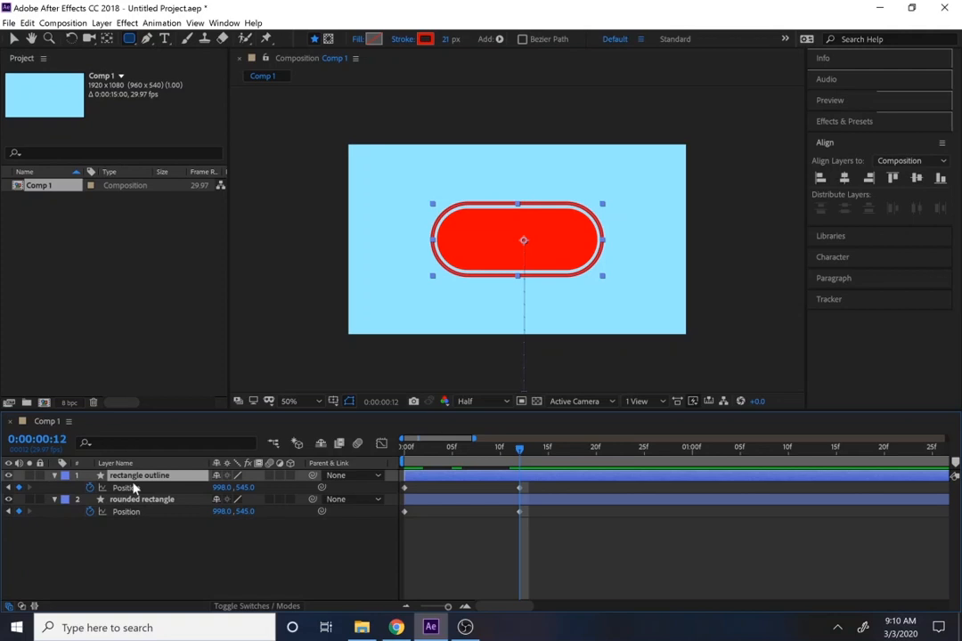
key(s)
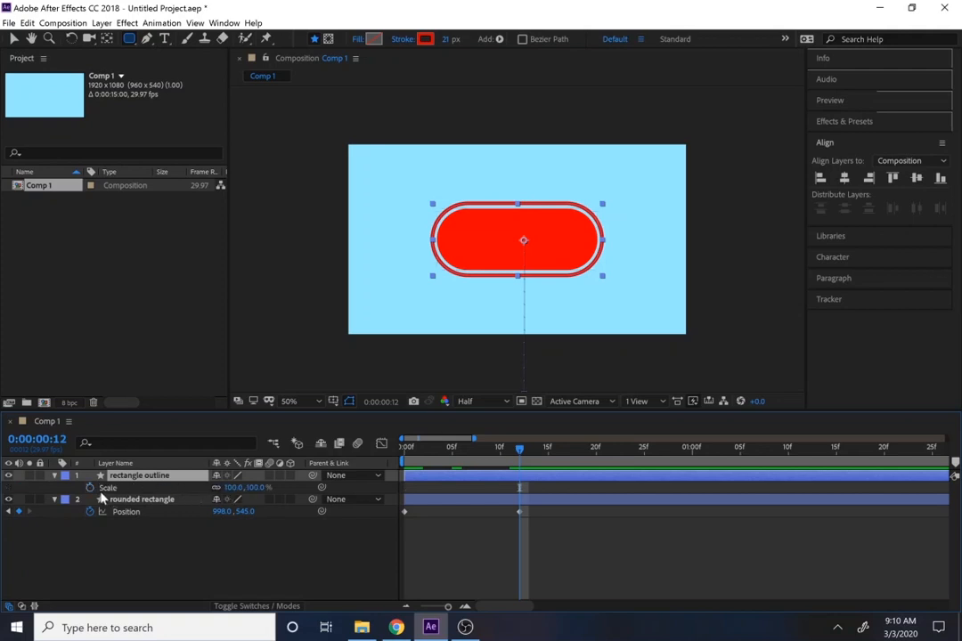
click(90, 487)
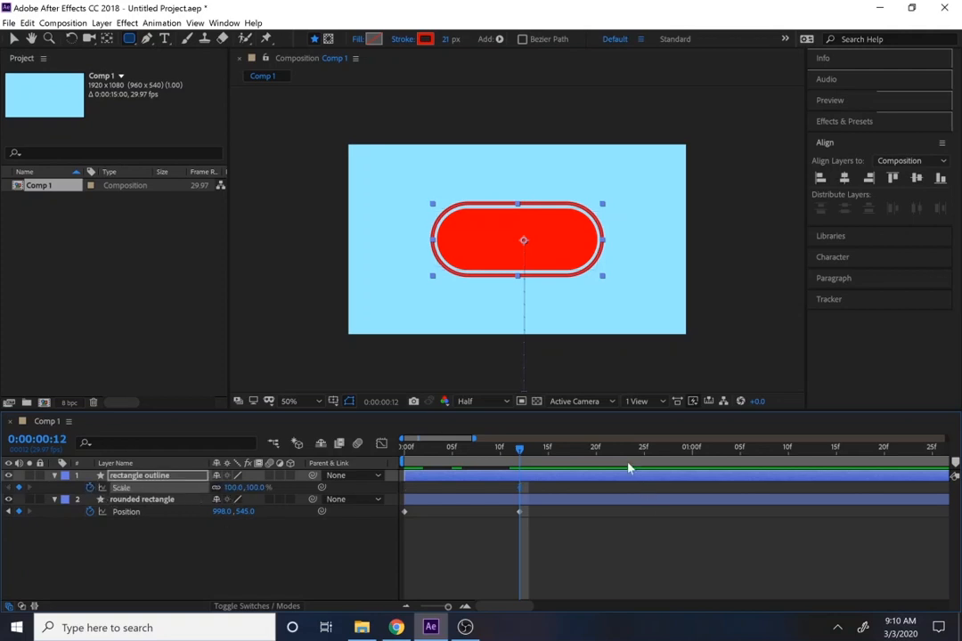
Add a second Scale keyframe with the current value to the rectangle outline layer at frame 24.
drag(528, 456, 635, 457)
click(521, 459)
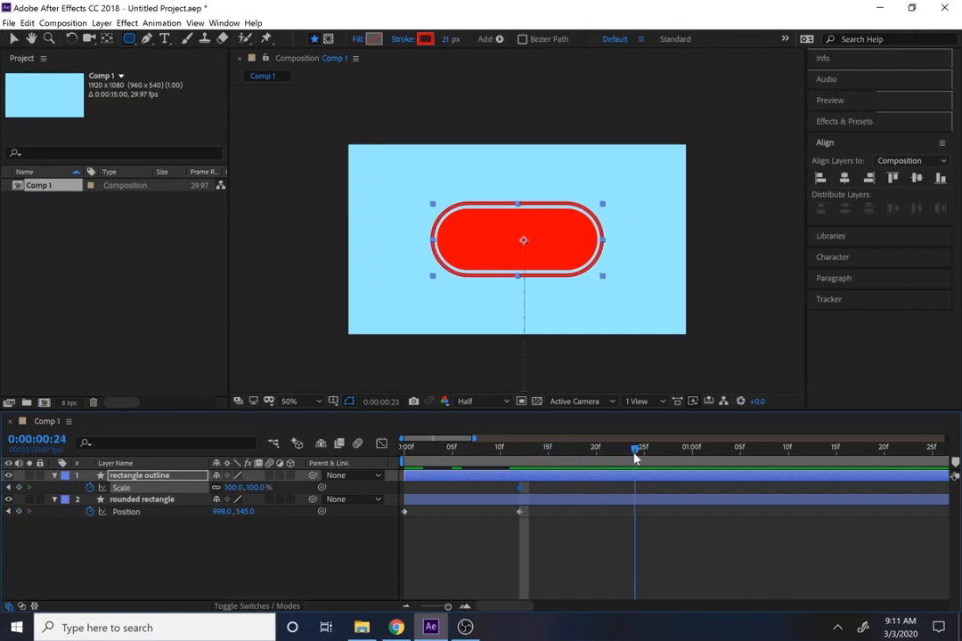
click(256, 489)
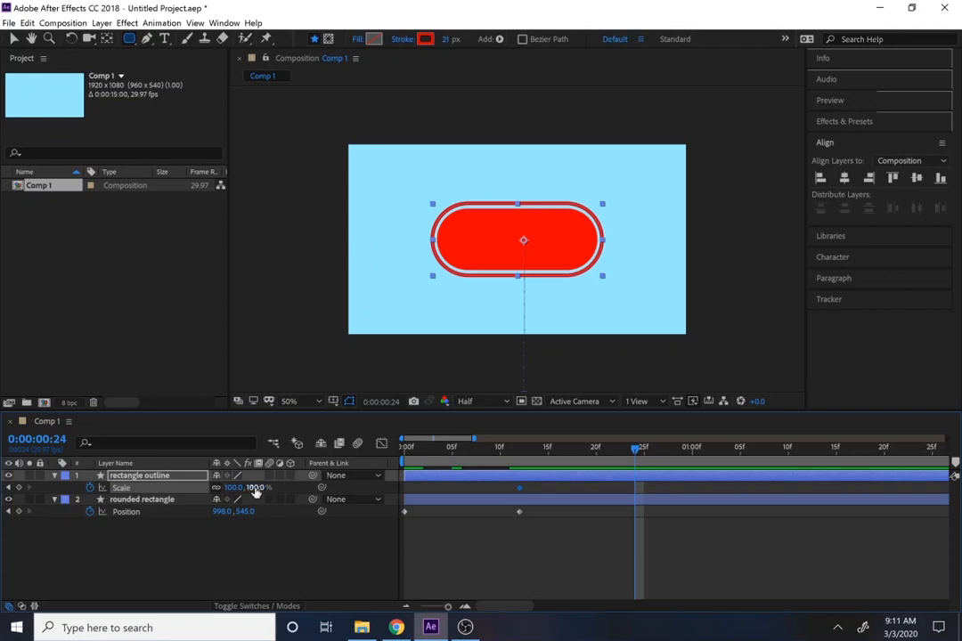
click(18, 488)
Set the outline's Scale to 0% at frame 12 and move its ending Scale keyframe to frame 20.
drag(634, 452, 506, 459)
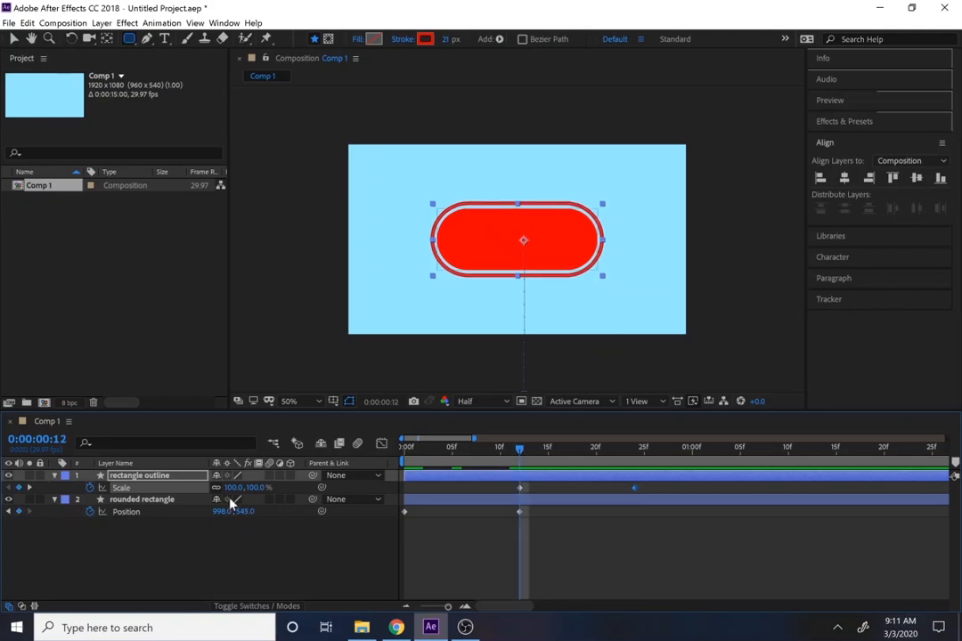
drag(252, 488, 70, 488)
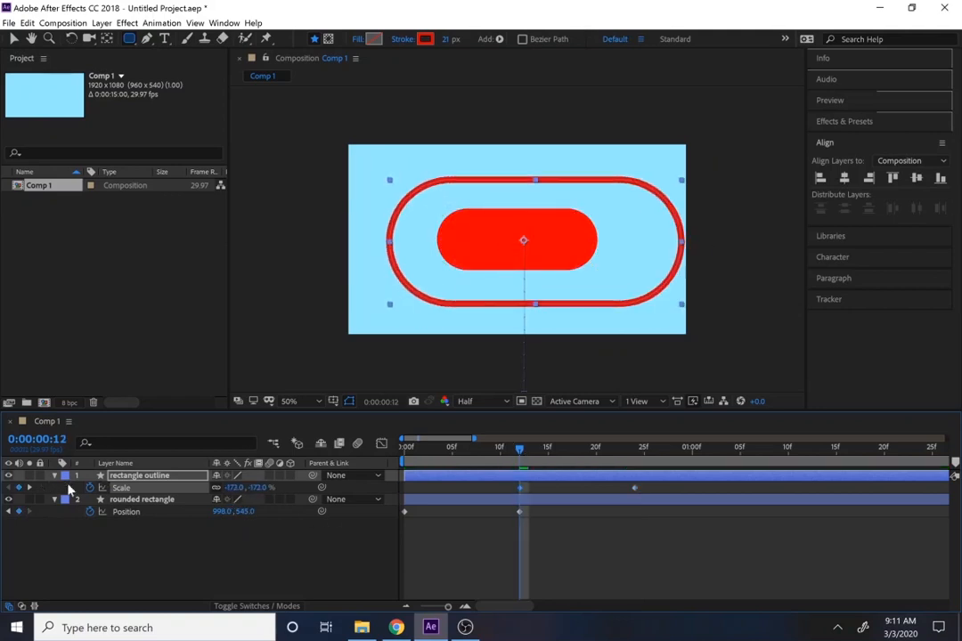
click(255, 488)
text(0)
key(Return)
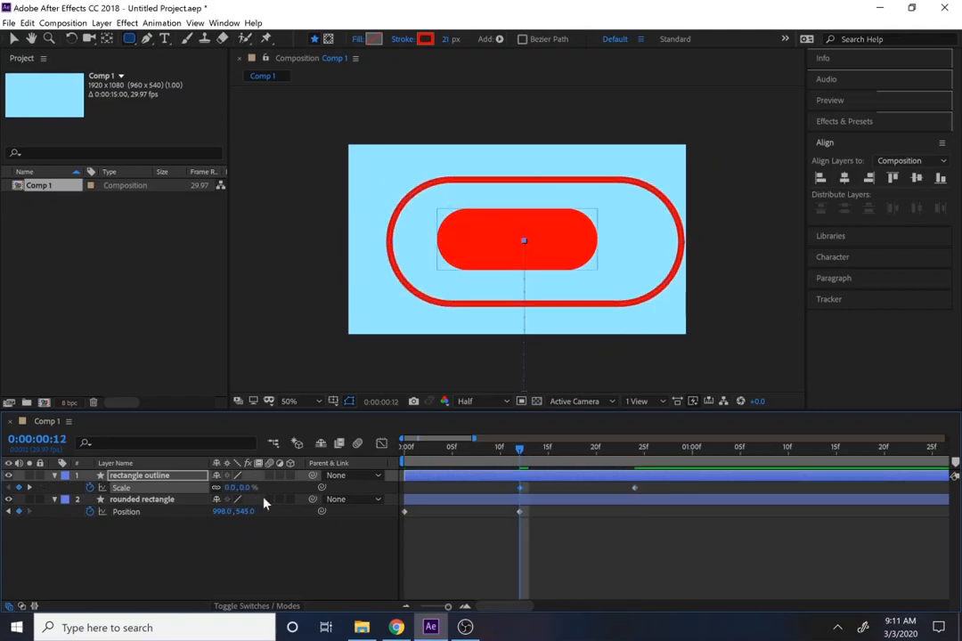
drag(425, 453, 400, 461)
drag(634, 488, 596, 489)
Reveal all keyframed properties of both rectangle layers, apply Easy Ease to every keyframe and preview the animation.
drag(647, 576, 385, 479)
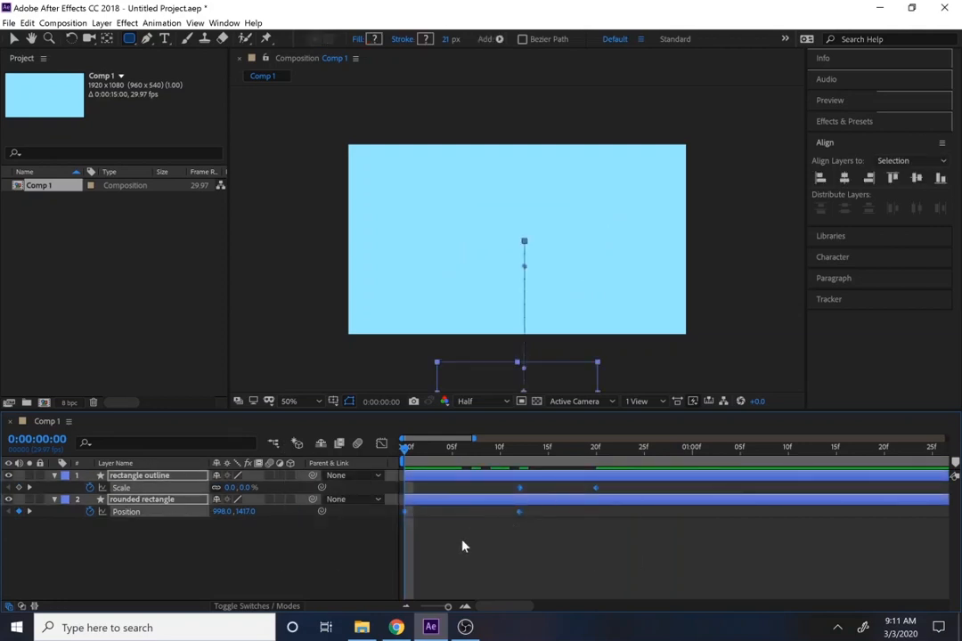
click(463, 546)
key(u)
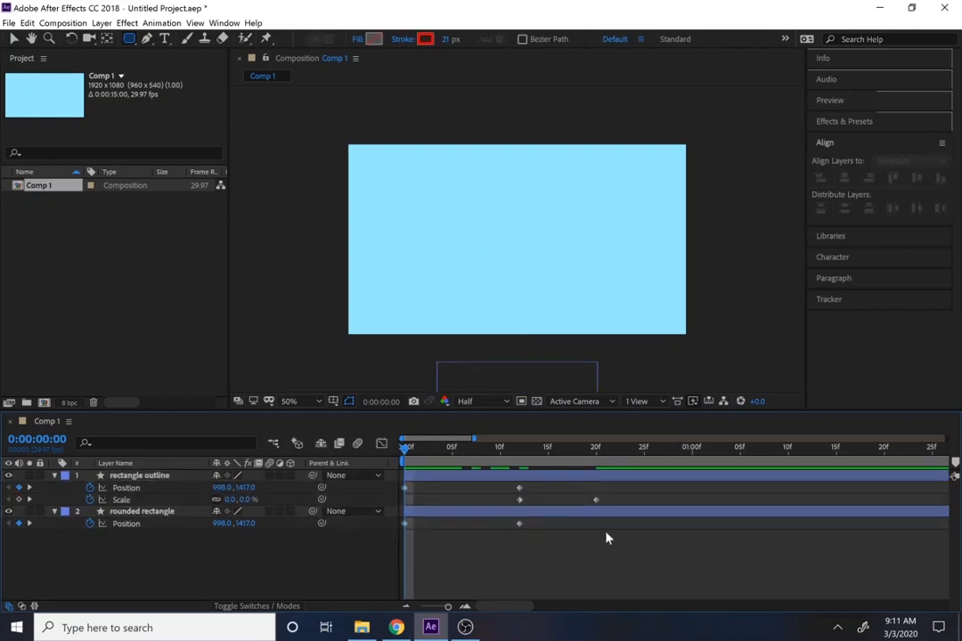
drag(619, 548, 354, 477)
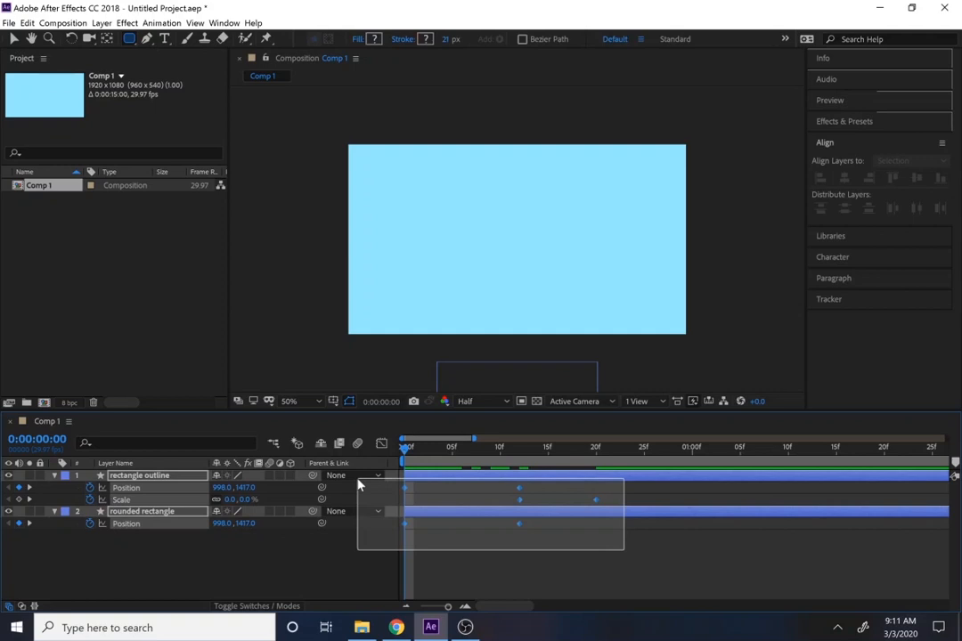
right_click(521, 505)
mouse_move(588, 494)
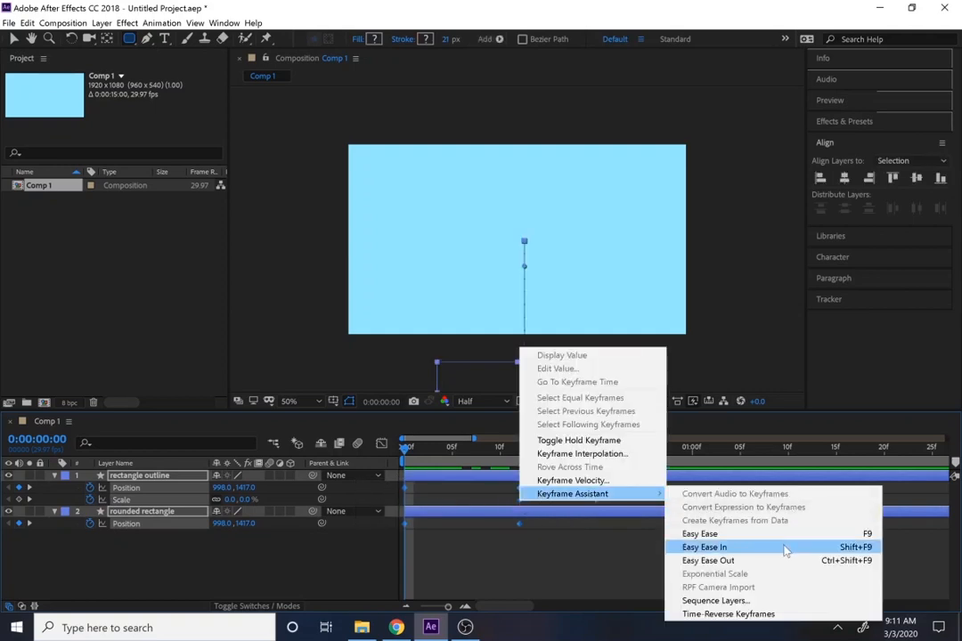
click(766, 534)
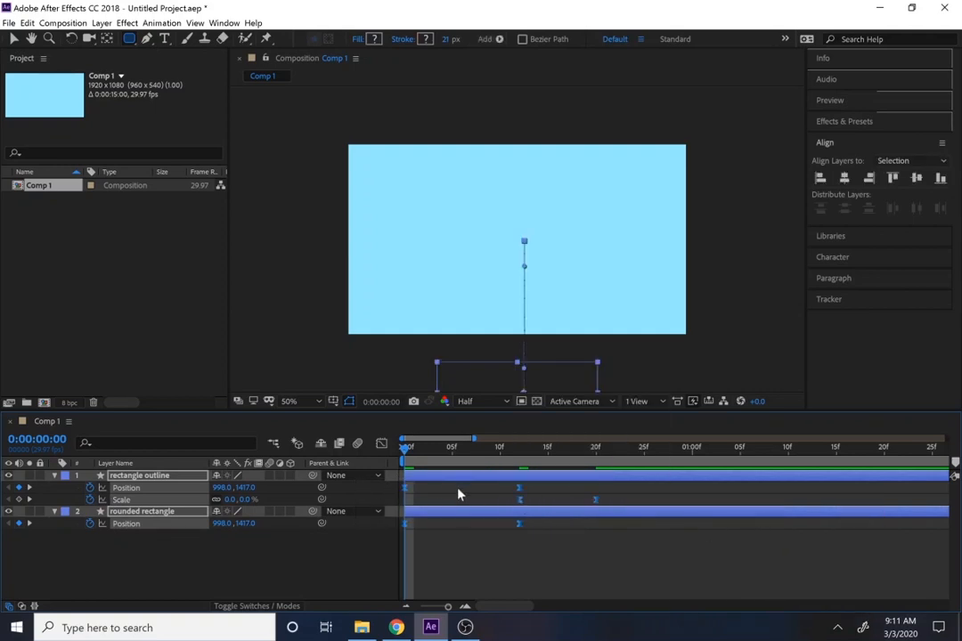
click(451, 552)
key(space)
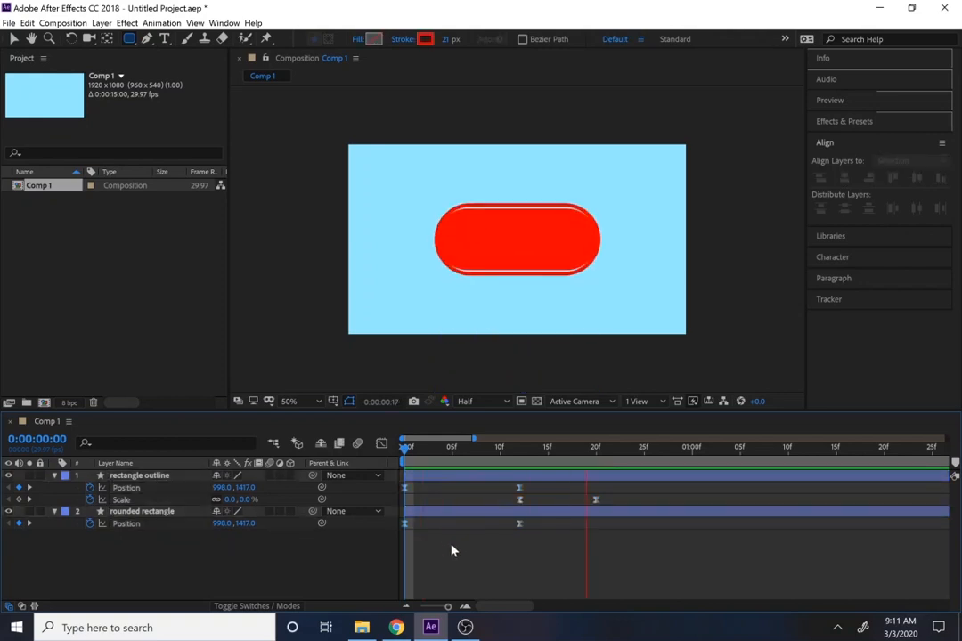
key(space)
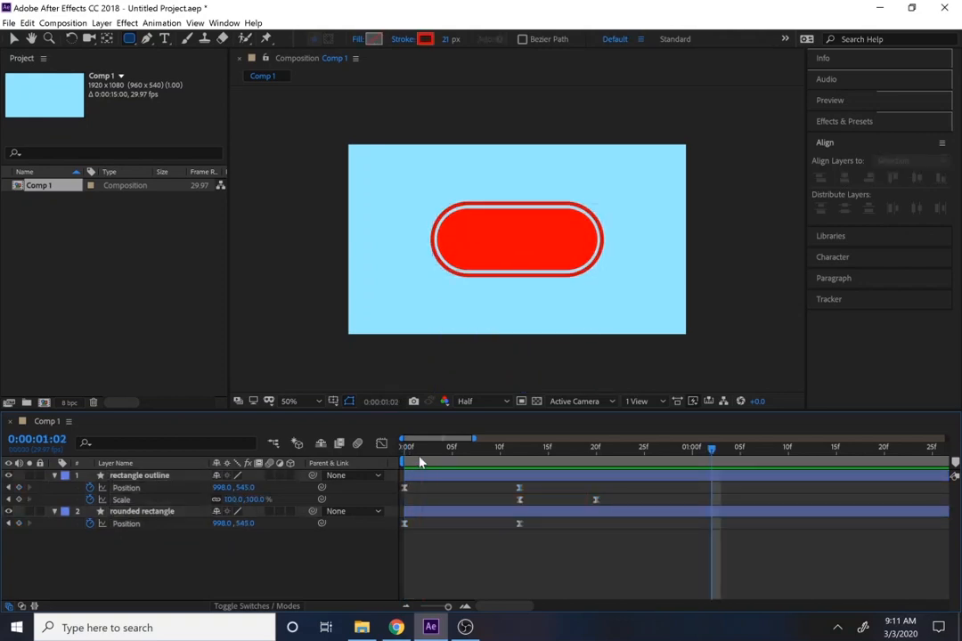
Shift the outline's two Scale keyframes earlier so they sit at frames 7 and 15.
drag(424, 450, 605, 449)
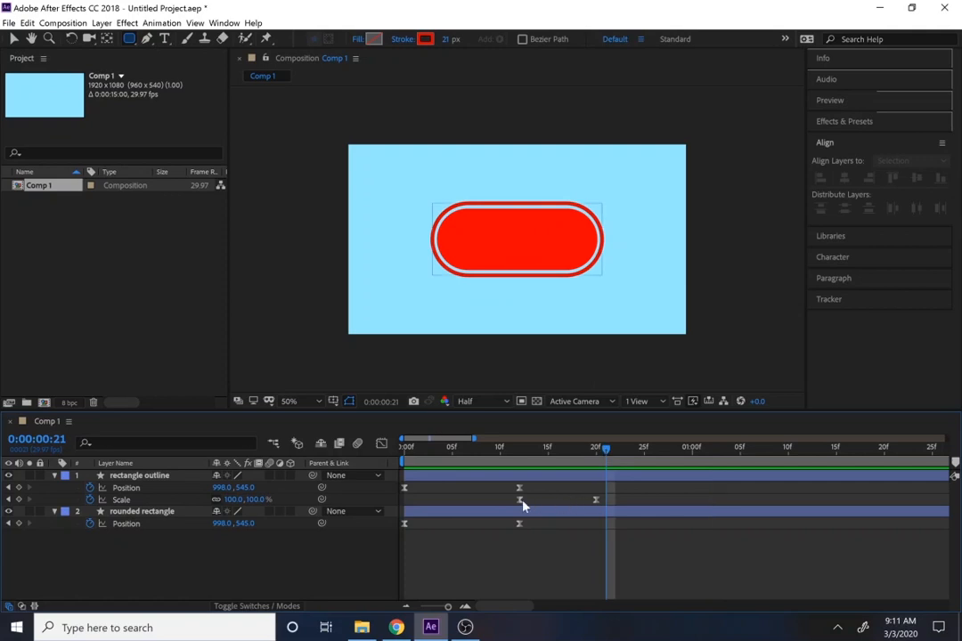
mouse_move(508, 504)
mouse_down()
mouse_move(616, 506)
mouse_move(501, 499)
mouse_move(501, 510)
mouse_up()
drag(450, 464, 491, 466)
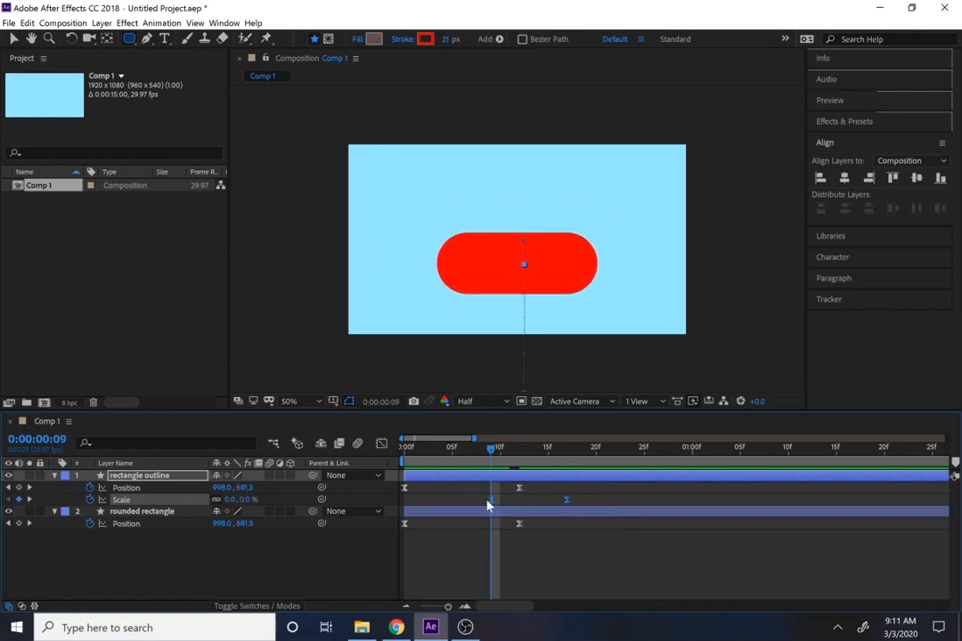
drag(488, 506, 469, 505)
drag(405, 455, 547, 454)
mouse_move(488, 465)
mouse_down()
mouse_move(461, 458)
mouse_move(567, 459)
mouse_move(471, 465)
mouse_up()
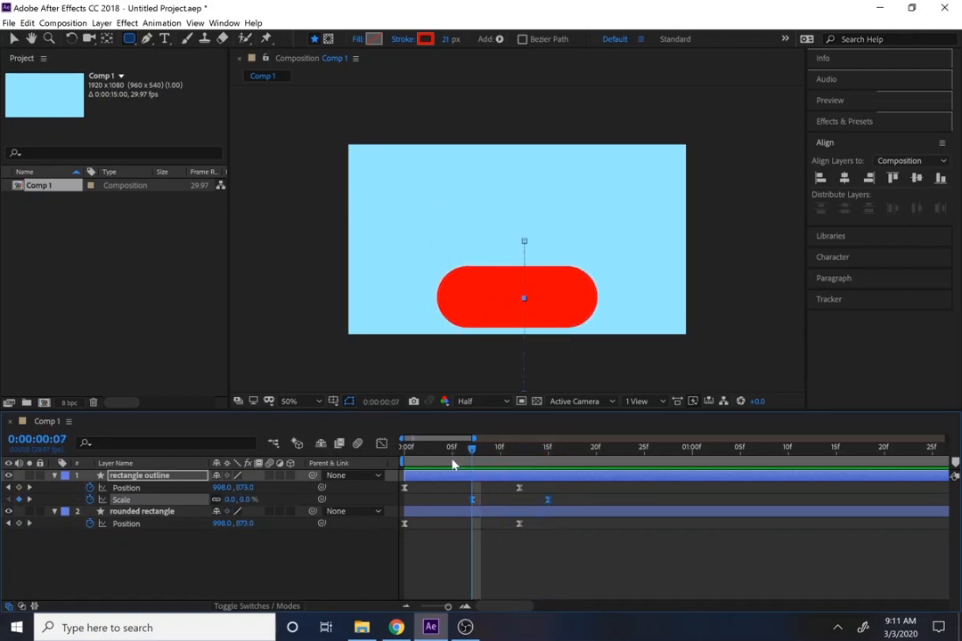
Return to frame 0 with no layer selected and create a new text layer containing "mr".
click(432, 452)
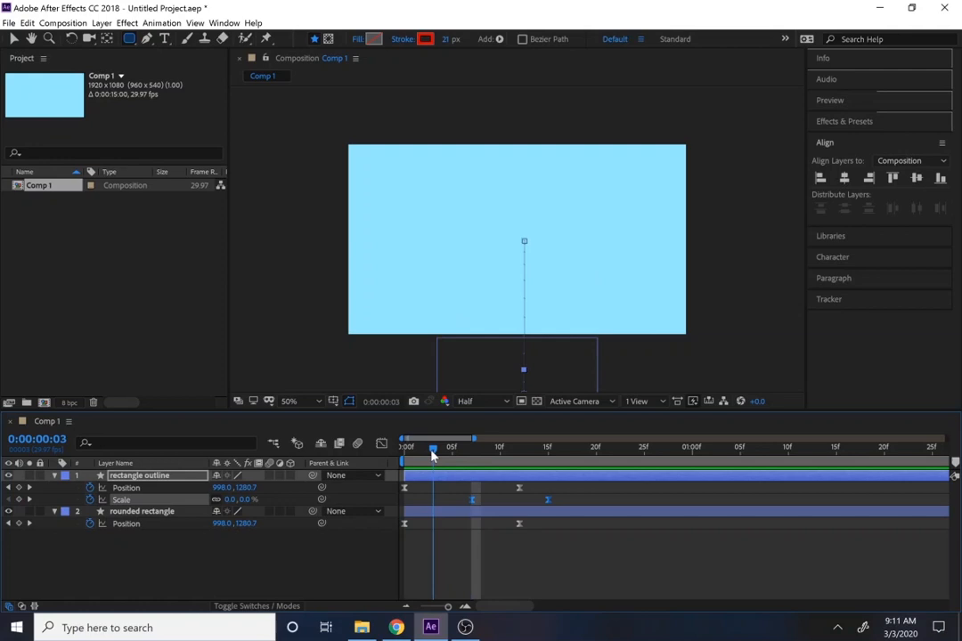
click(255, 575)
drag(428, 453, 398, 456)
right_click(312, 572)
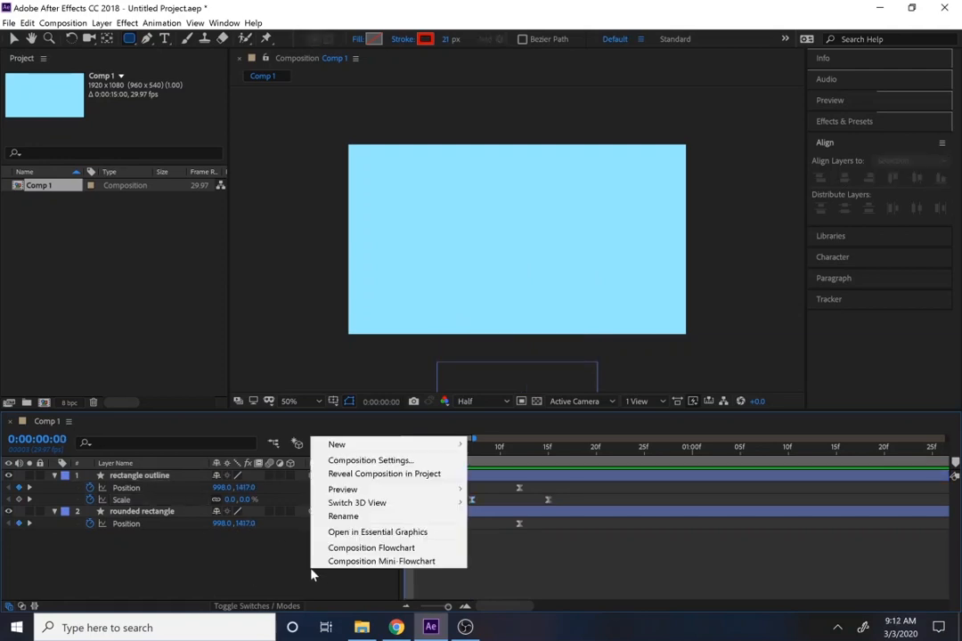
click(282, 573)
click(101, 23)
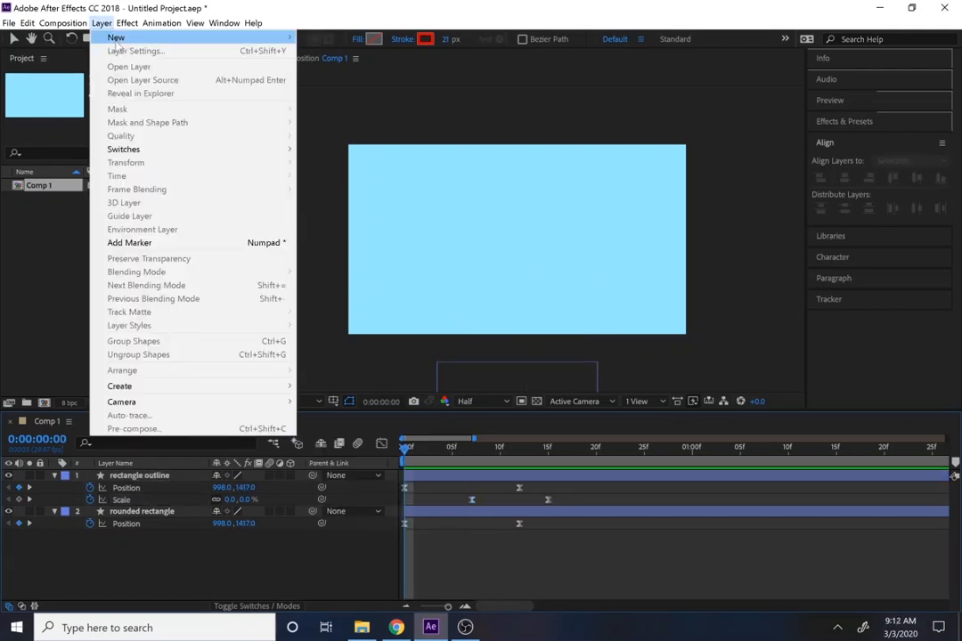
mouse_move(116, 38)
click(359, 39)
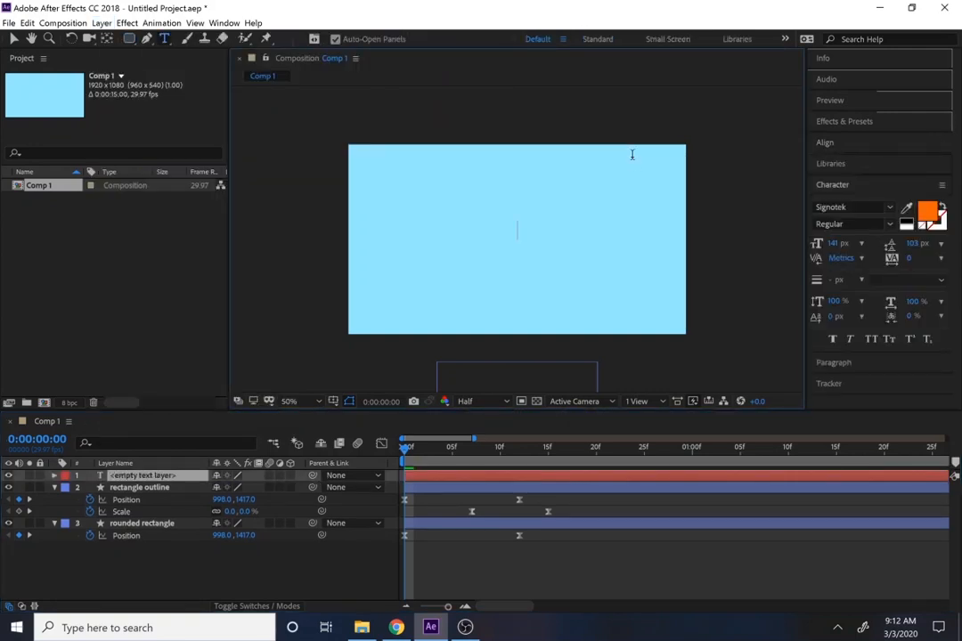
text(mr)
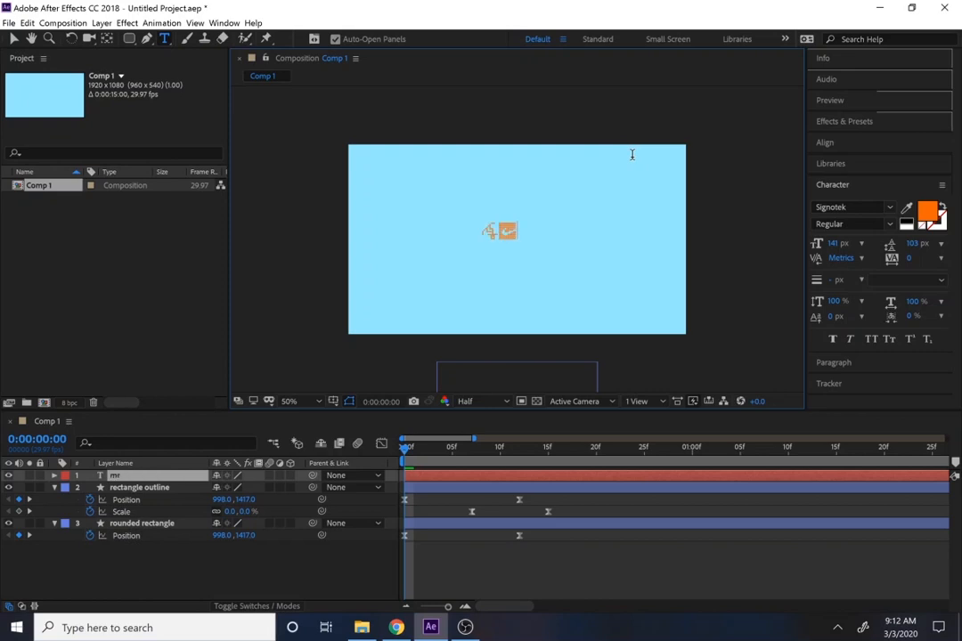
Select the whole text and change its font to Simply Rounded.
double_click(505, 232)
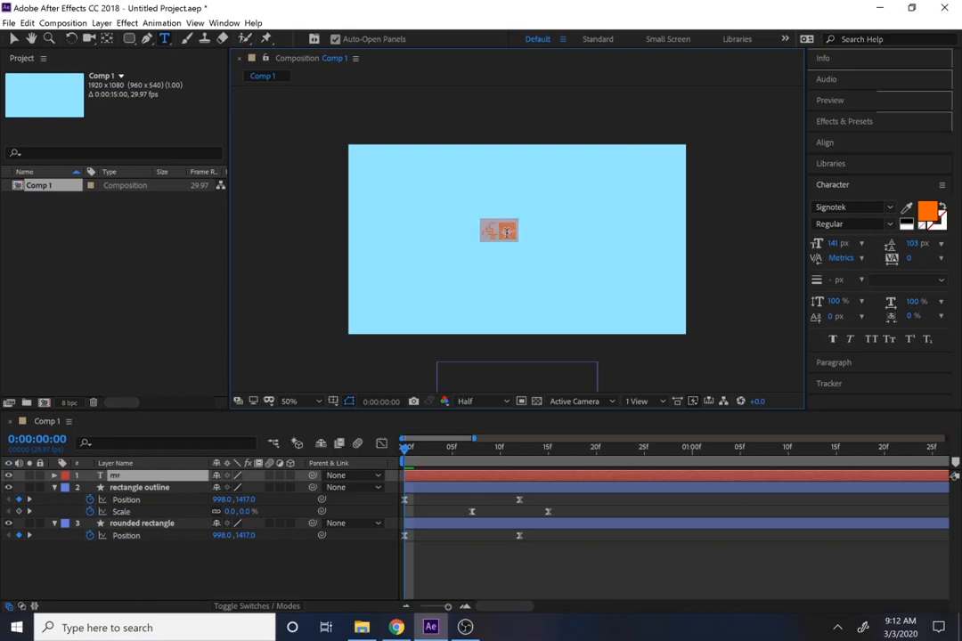
click(824, 208)
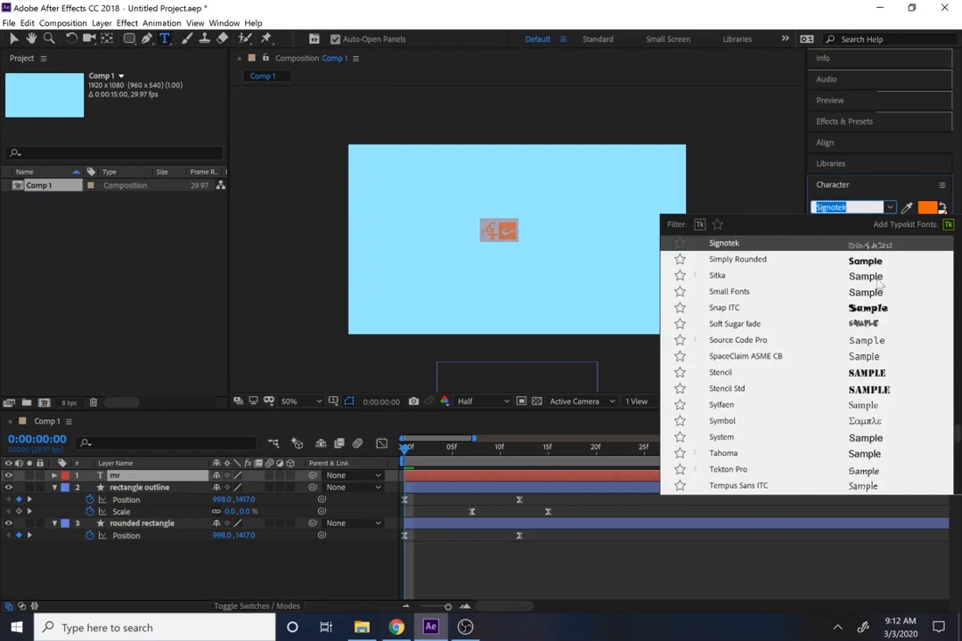
click(834, 262)
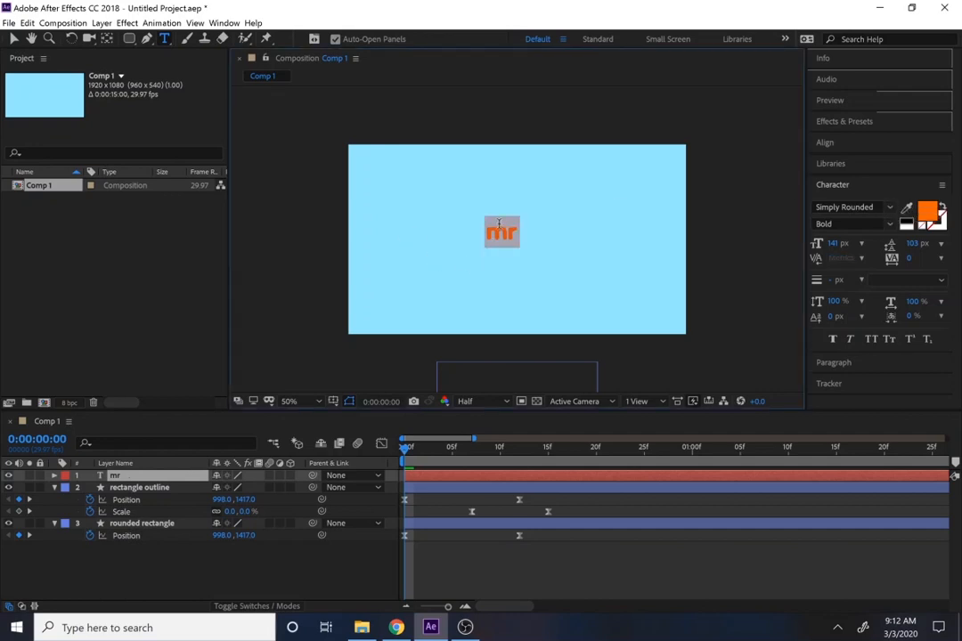
Replace the text with "lobello", "video" and "production" on three separate lines.
text(lobello vis)
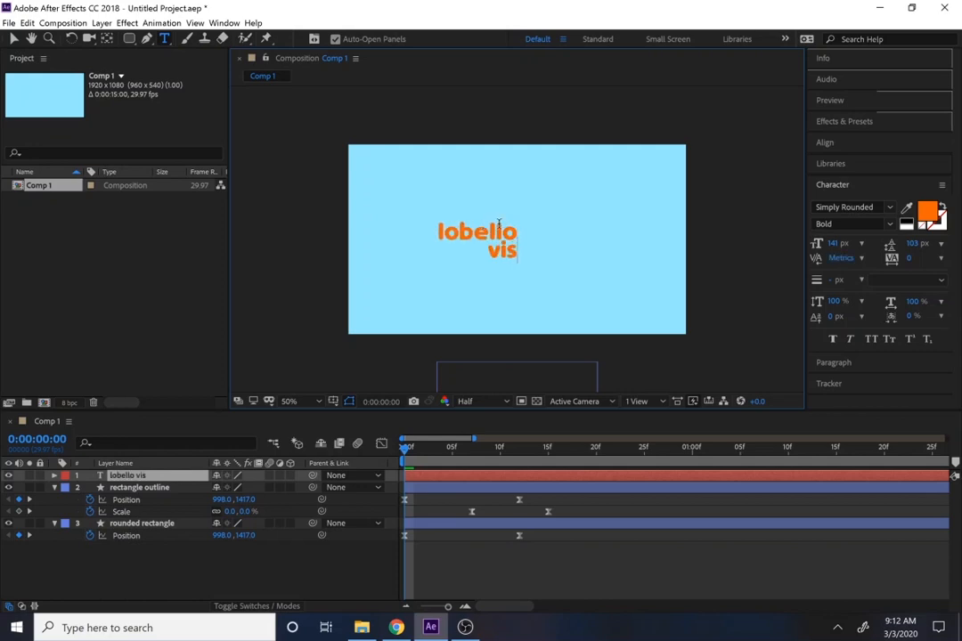
key(BackSpace)
text(deo)
key(Return)
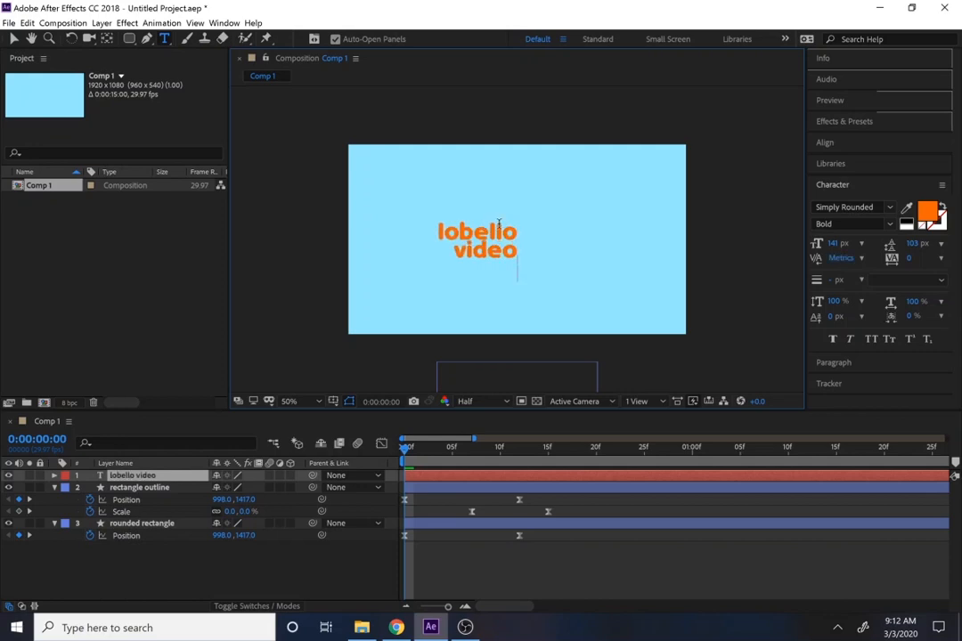
text(pro)
text(duction)
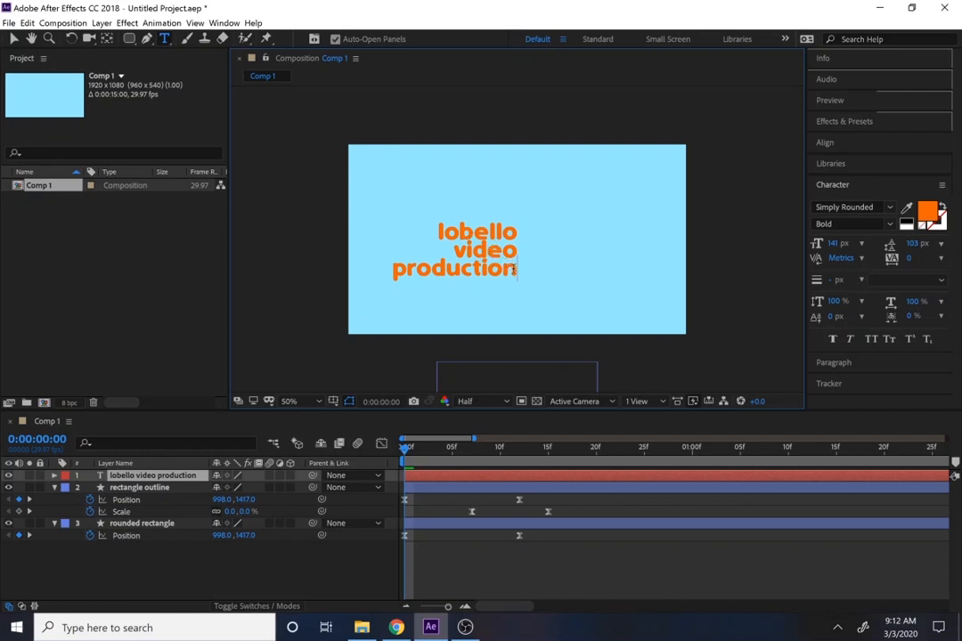
Format all three text lines with a 118 px font size, 109 px leading and -22 tracking.
drag(513, 269, 428, 230)
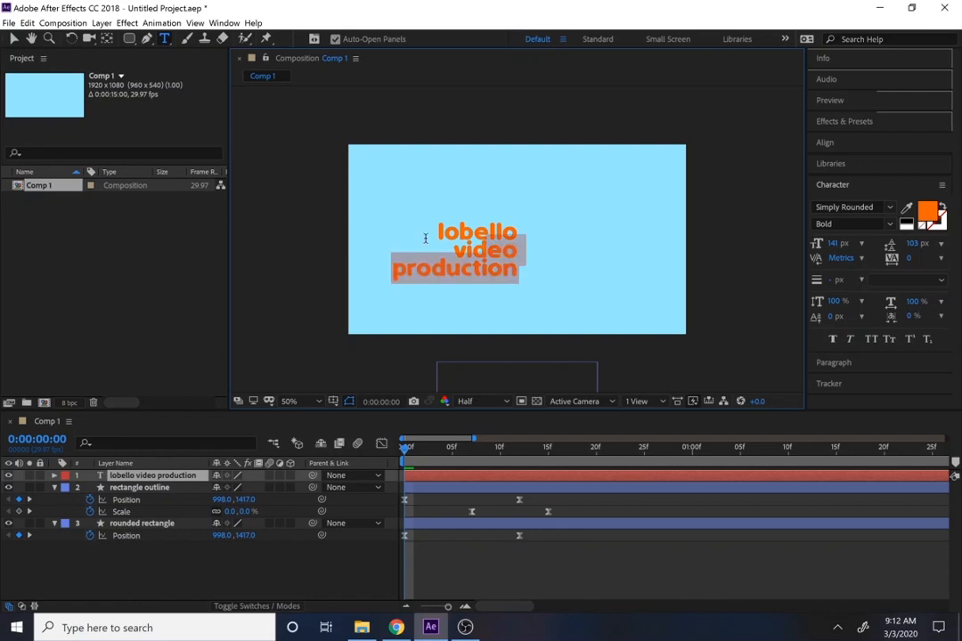
click(861, 184)
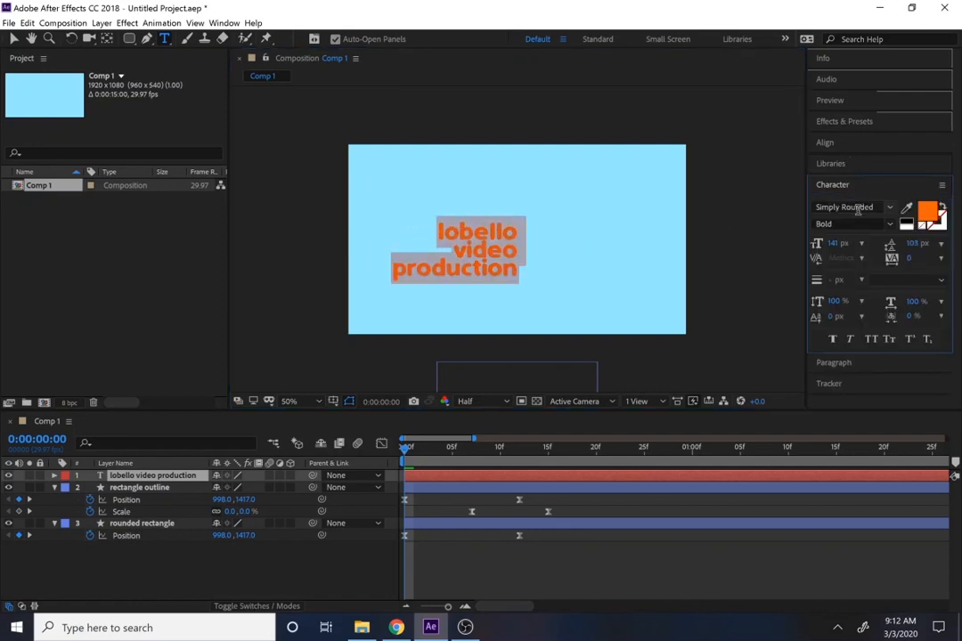
mouse_move(837, 243)
mouse_down()
mouse_move(915, 257)
mouse_move(921, 244)
mouse_move(909, 259)
mouse_move(830, 247)
mouse_up()
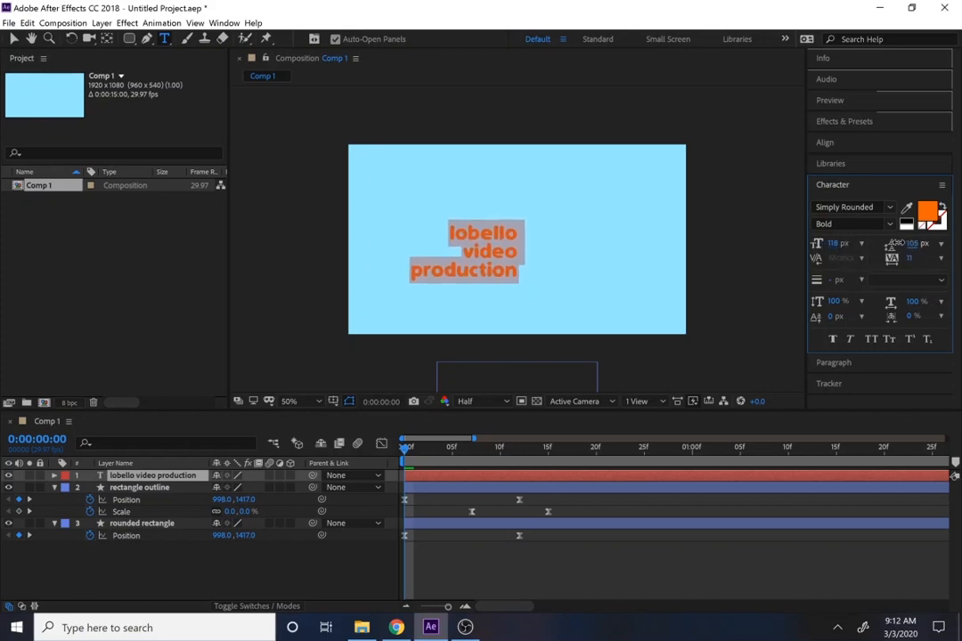
mouse_move(895, 243)
mouse_down()
mouse_move(919, 244)
mouse_move(894, 259)
mouse_up()
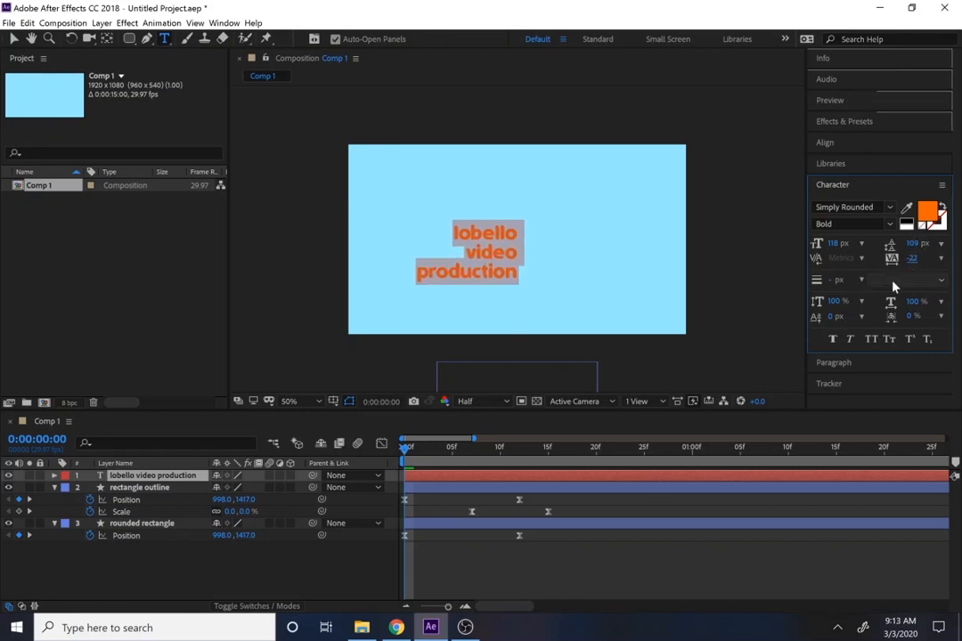
Compare centred and left alignment for the three text lines and finish with centred text.
click(843, 186)
click(846, 212)
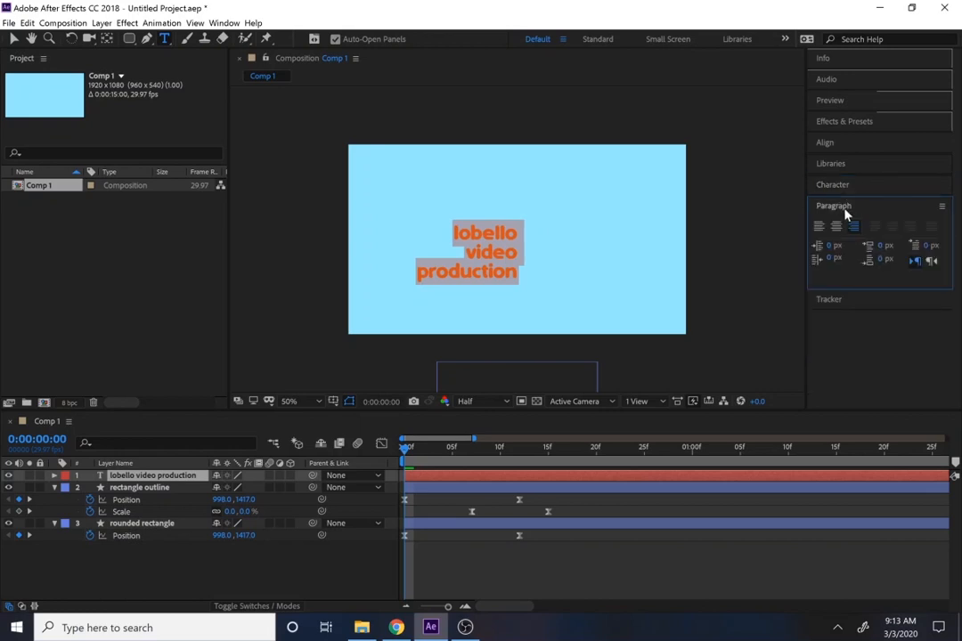
click(836, 227)
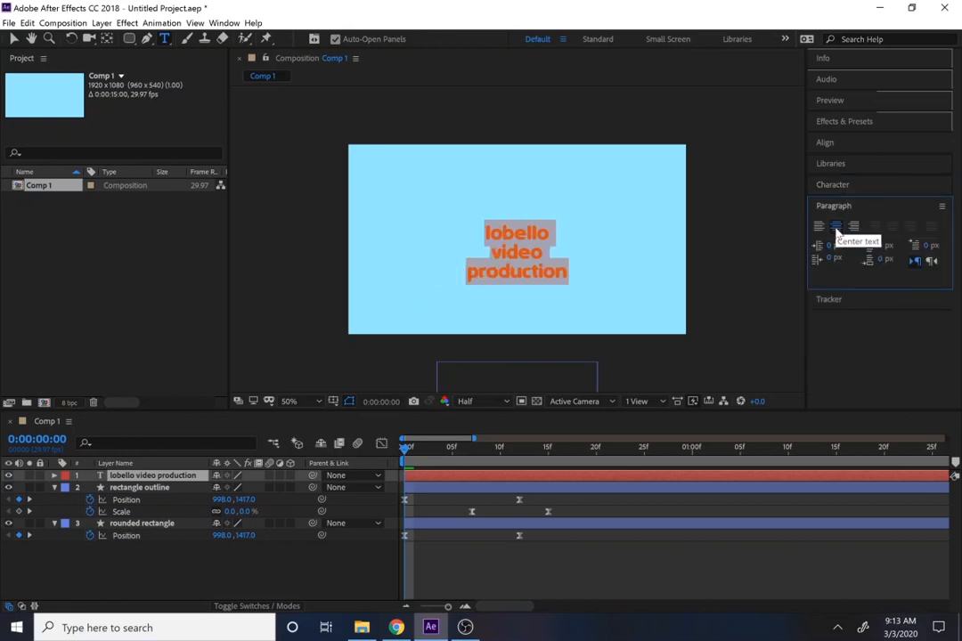
click(819, 228)
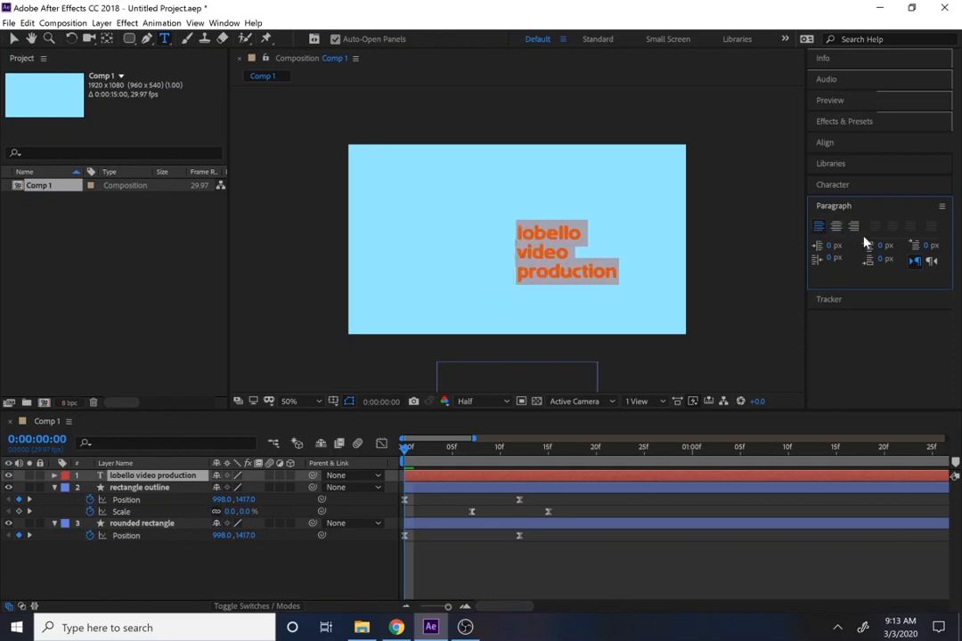
click(838, 228)
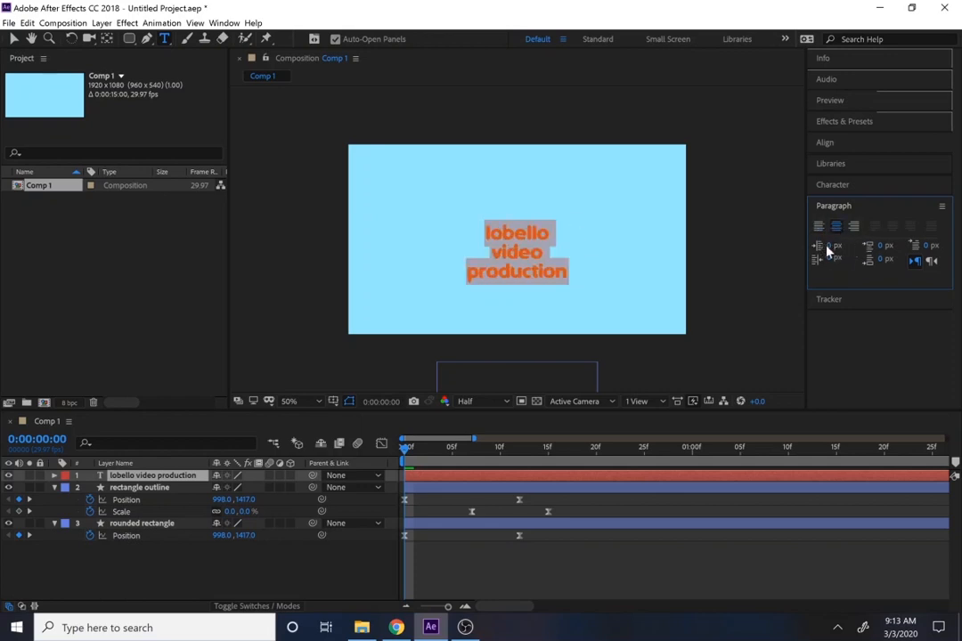
Set the text's left indent to 47 px, then give the "lobello" line 0 px left and 5 px right indents, keeping it centred.
drag(831, 246, 867, 249)
click(531, 233)
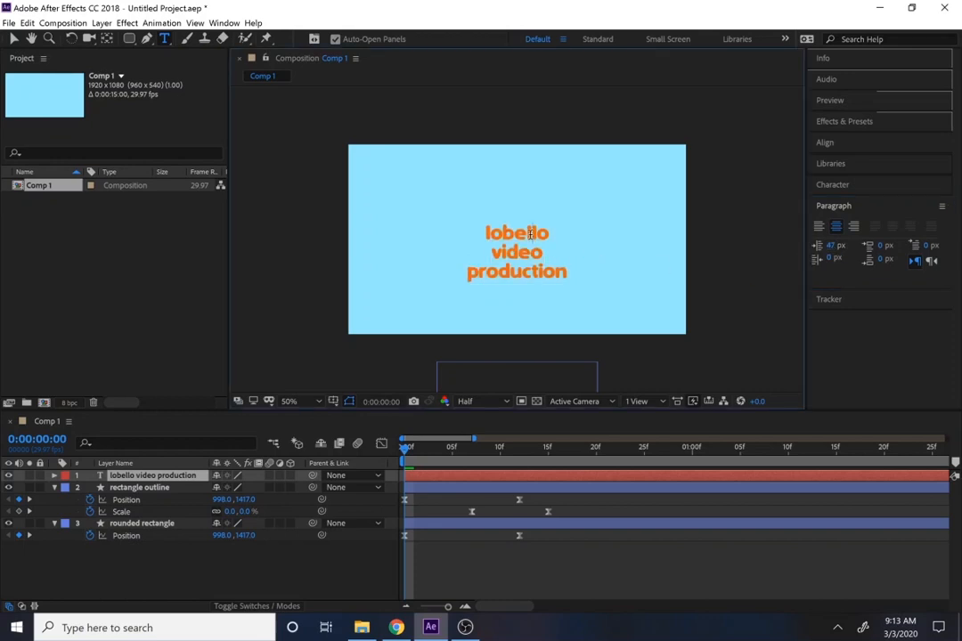
double_click(531, 233)
drag(829, 244, 782, 259)
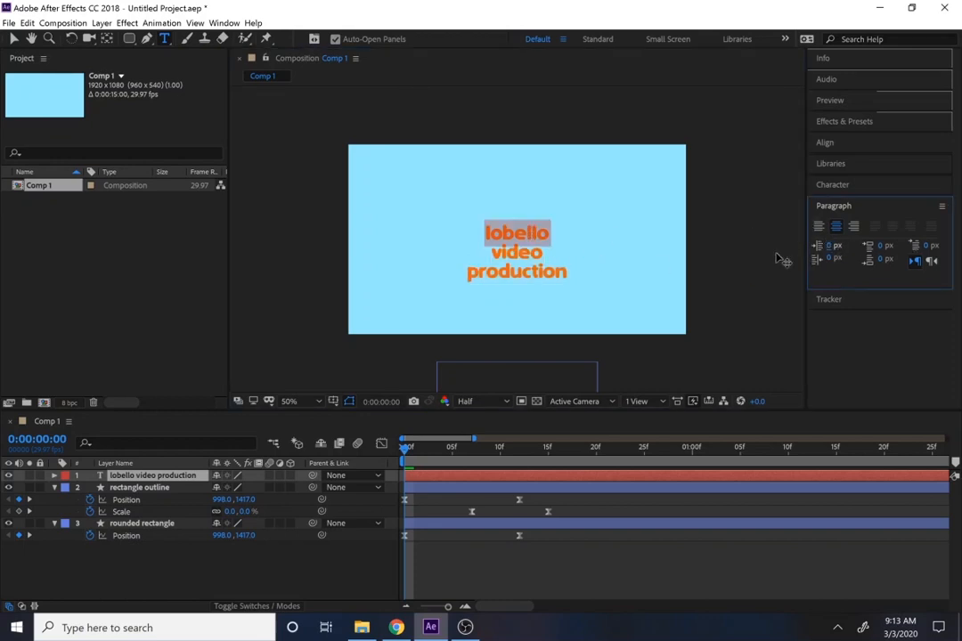
click(817, 226)
click(837, 226)
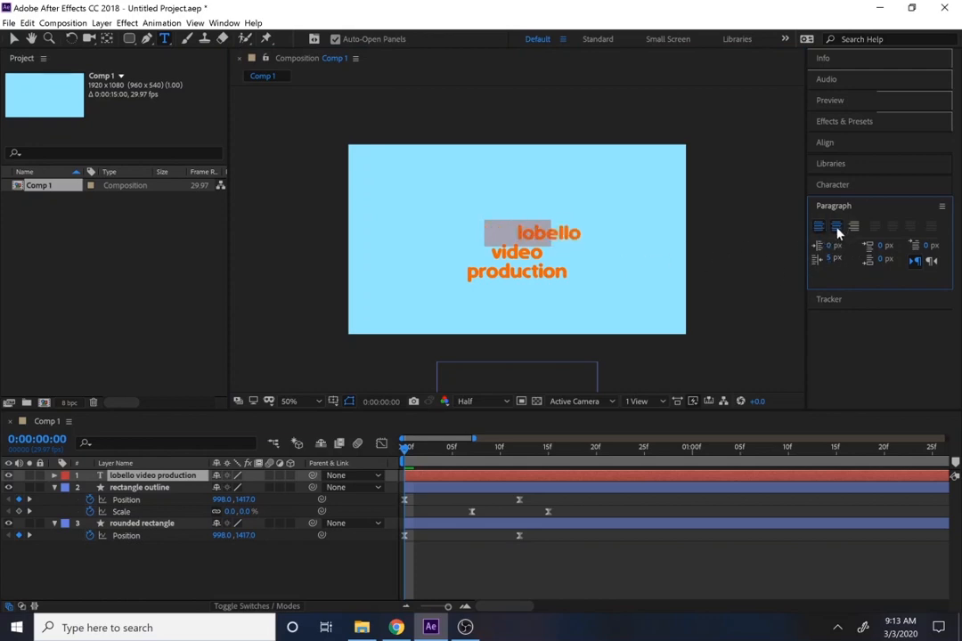
Move to frame 18 and change the fill color of all the text to off-white F4F4F4.
click(561, 267)
key(ctrl+a)
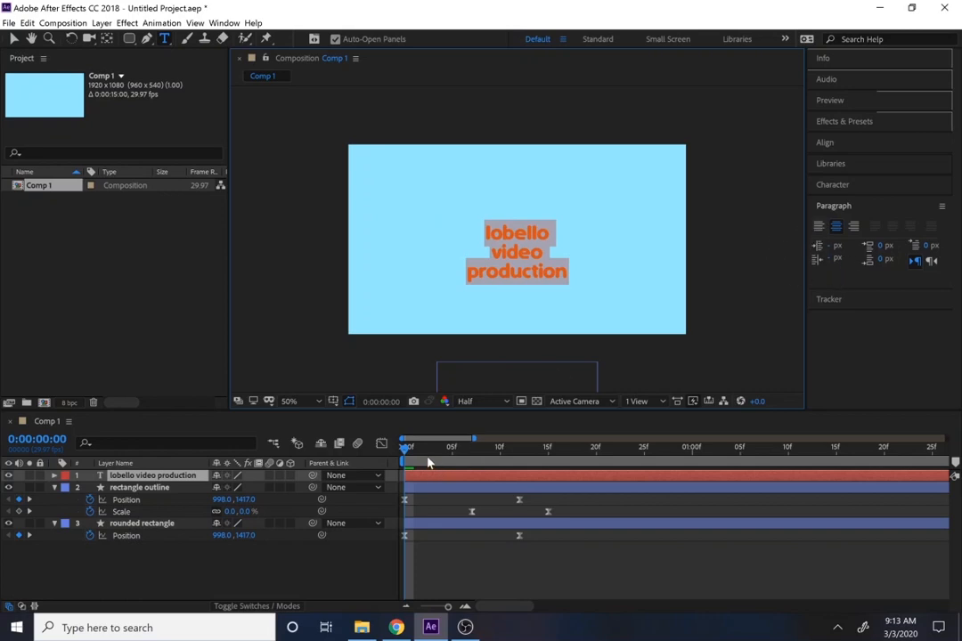
drag(430, 450, 578, 450)
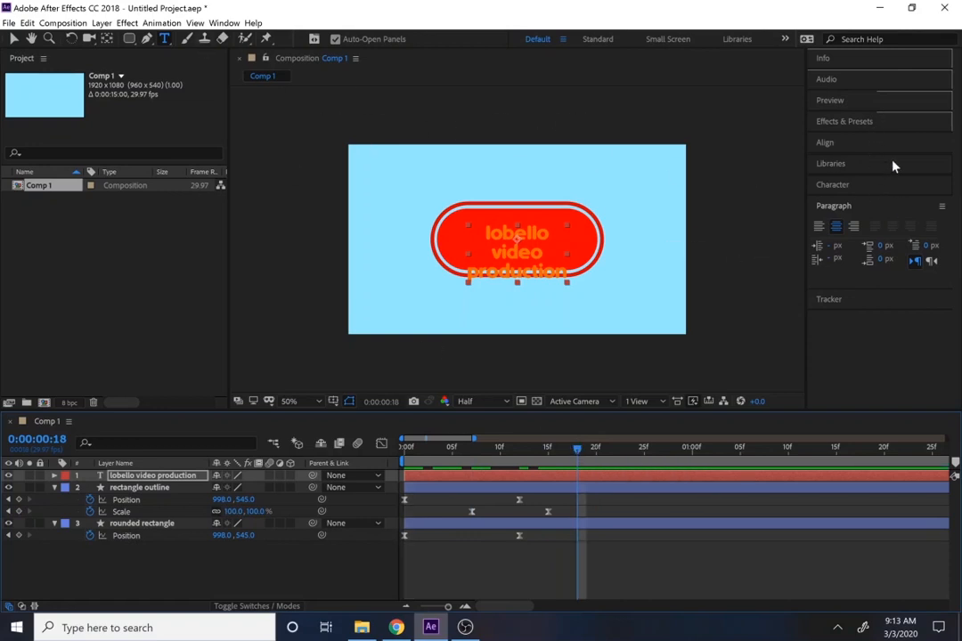
click(879, 184)
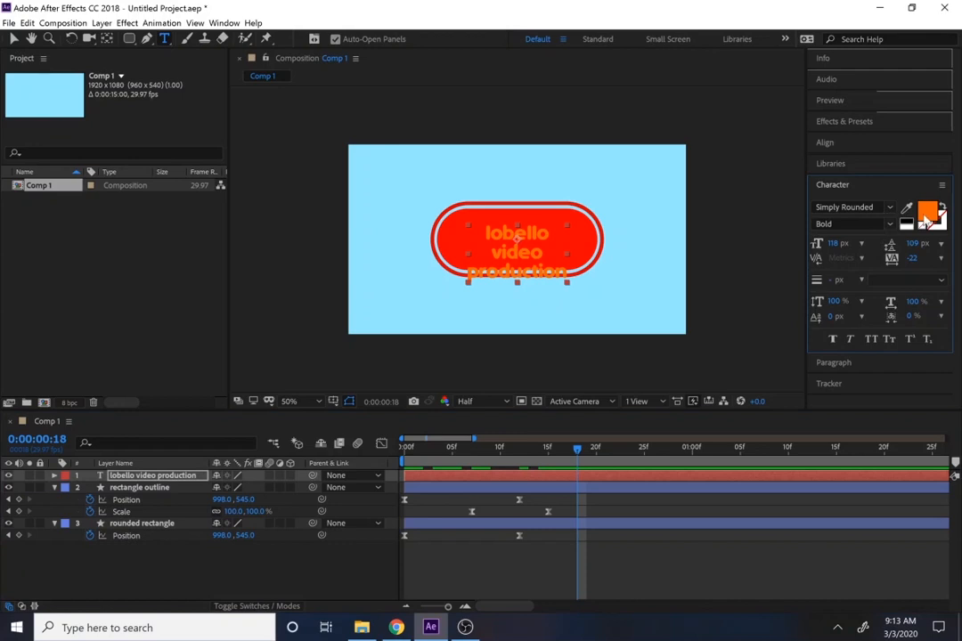
click(926, 210)
click(182, 321)
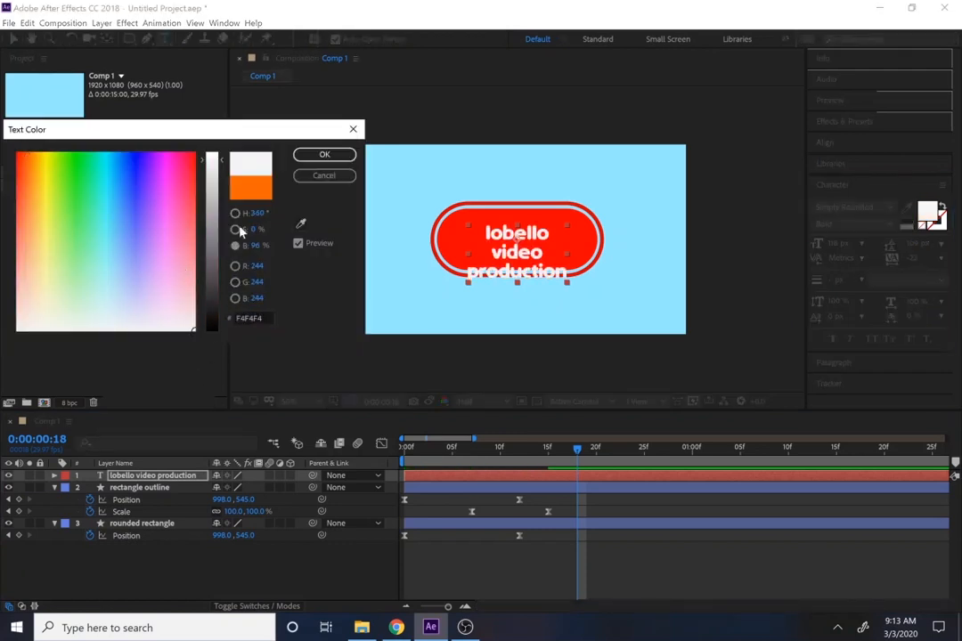
click(323, 156)
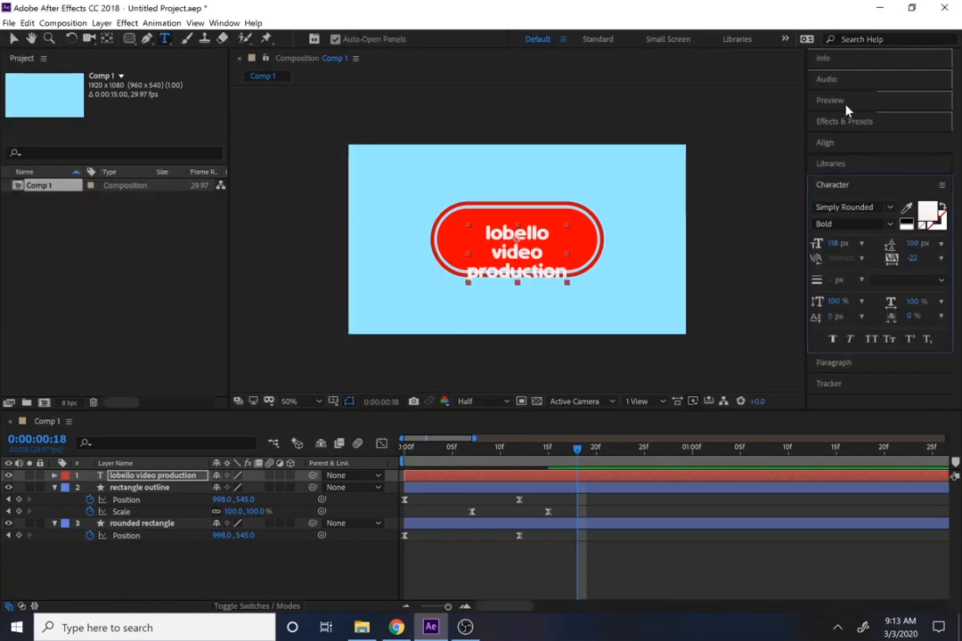
Scale the text layer to 84% and centre it vertically in the composition.
click(848, 144)
click(915, 179)
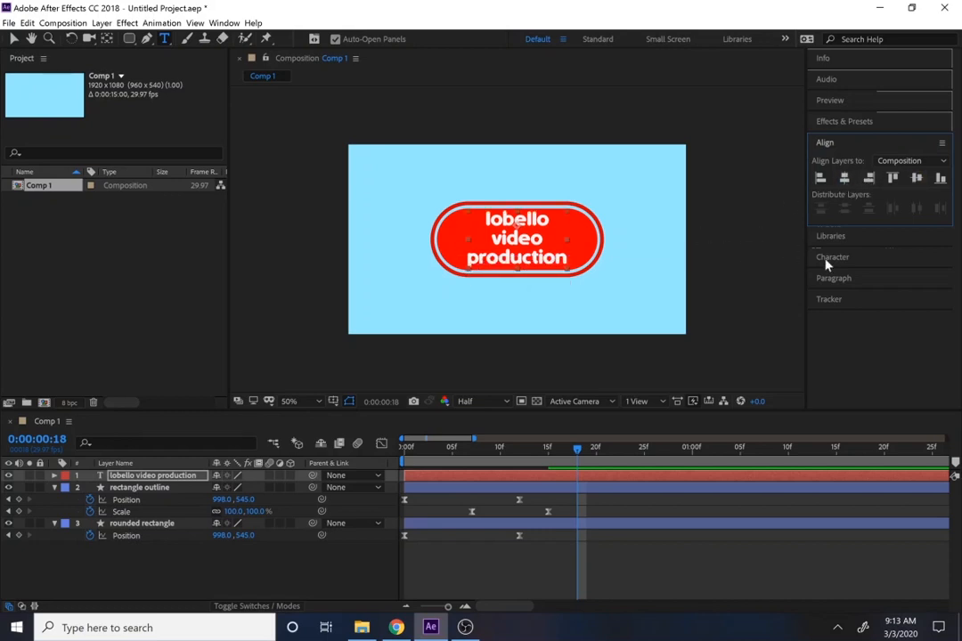
click(196, 477)
key(alt+shift+p)
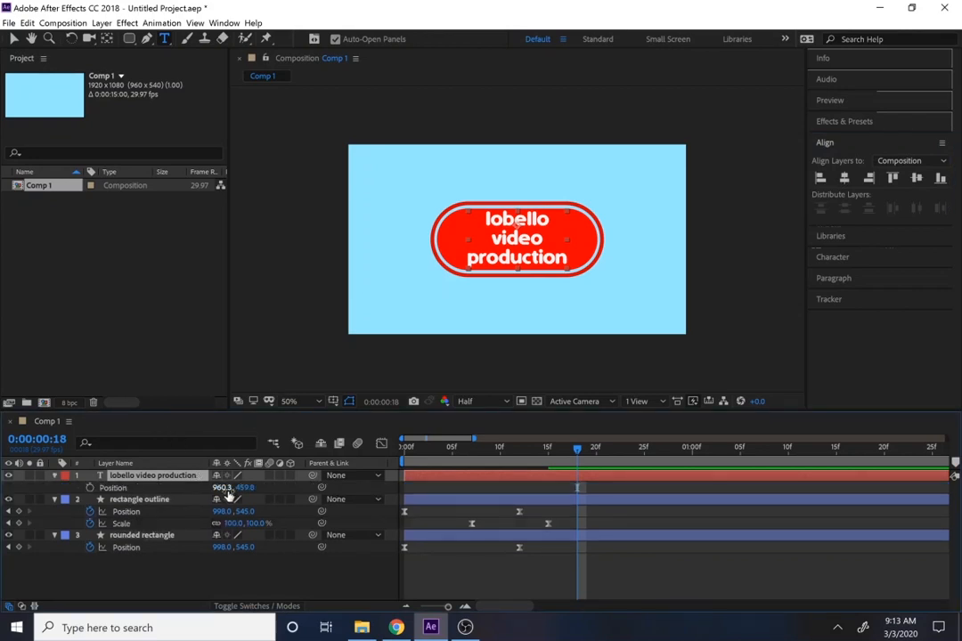
mouse_move(225, 493)
mouse_down()
mouse_move(217, 496)
mouse_move(223, 488)
mouse_up()
key(alt+shift+s)
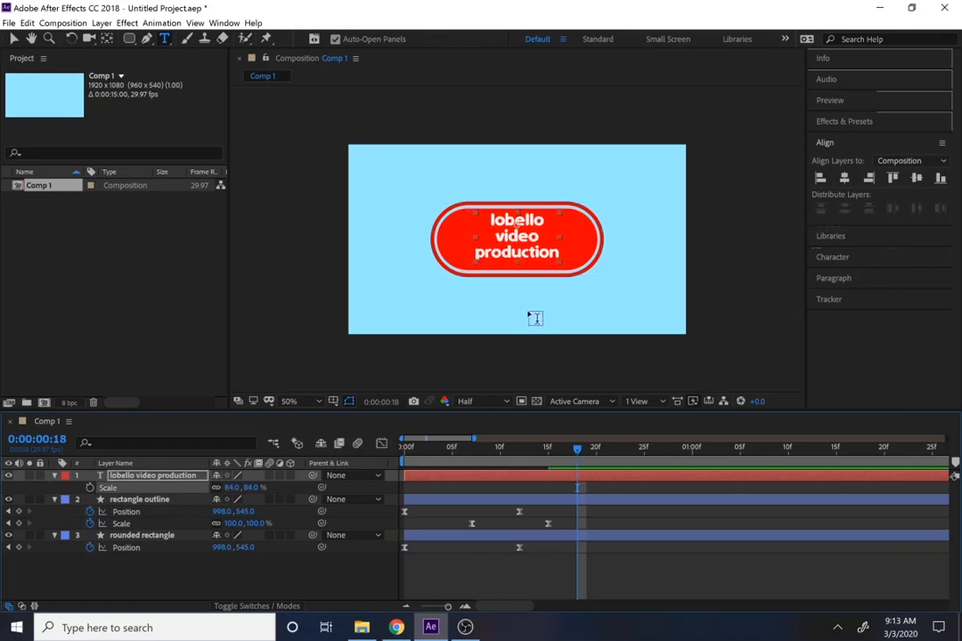
click(916, 179)
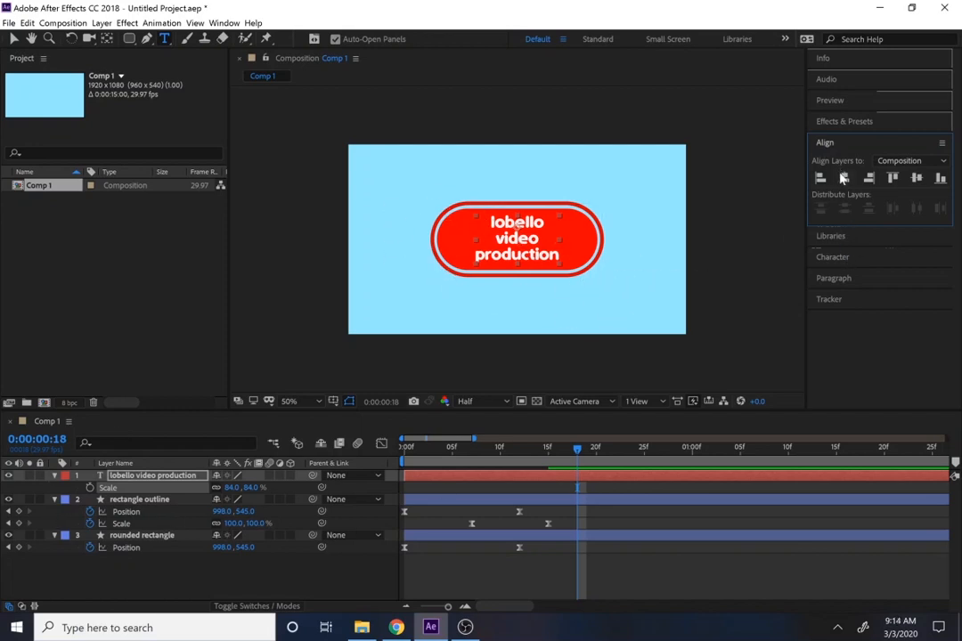
Widen the tracking of the word "video" to 582 so it spans the width of "production".
click(518, 241)
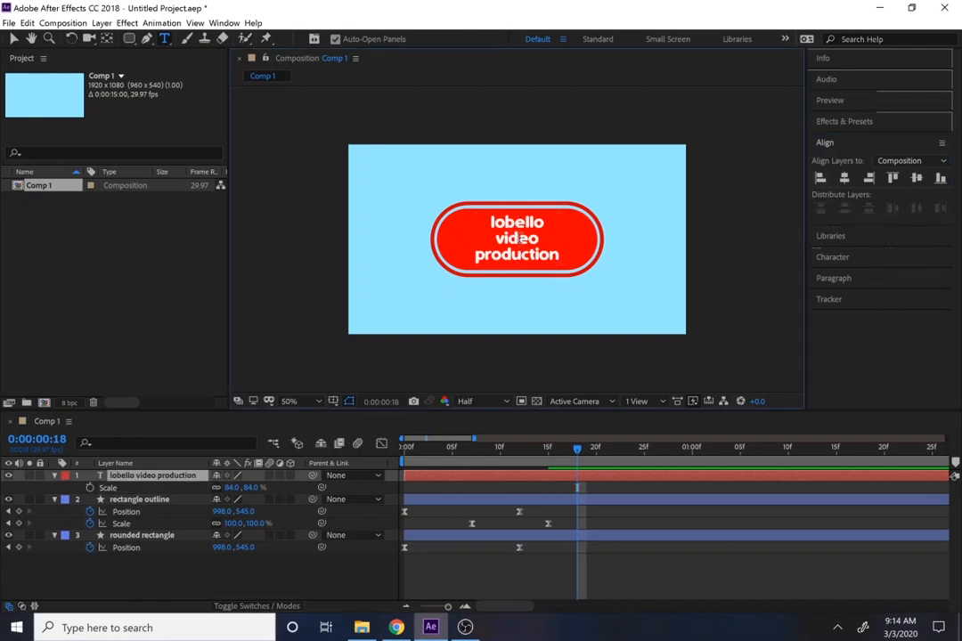
double_click(518, 238)
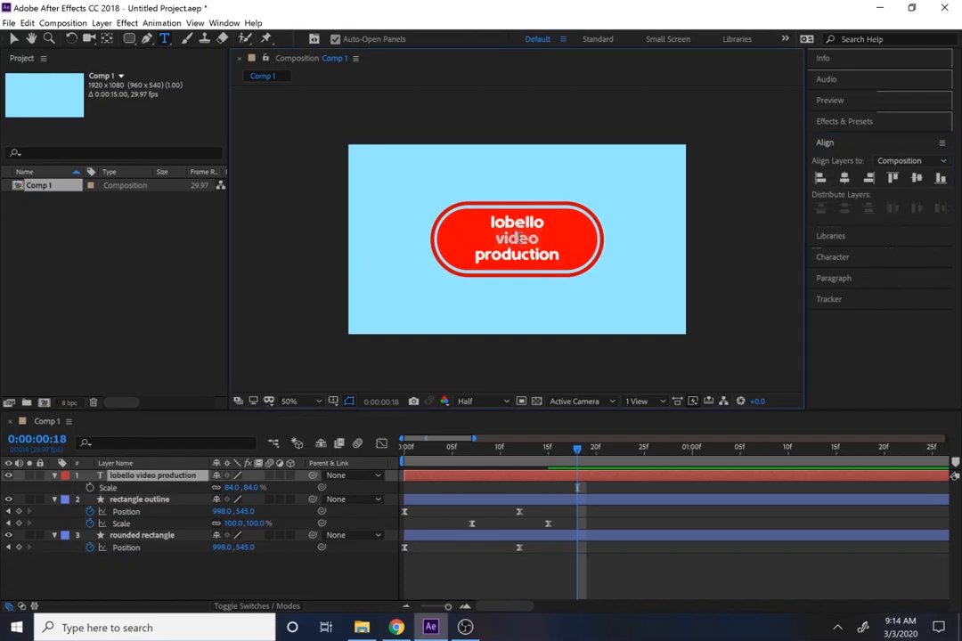
click(833, 258)
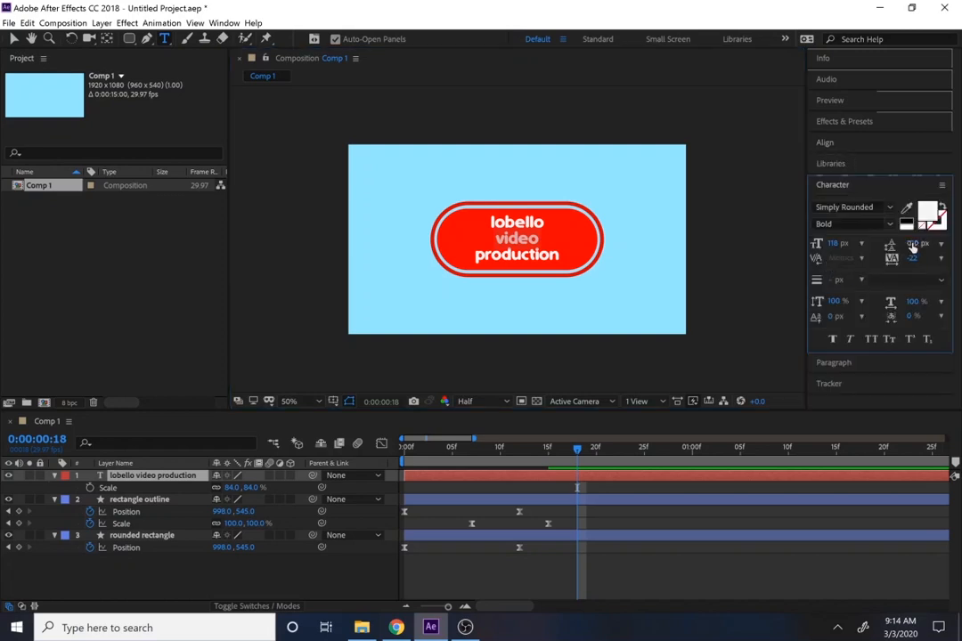
drag(923, 259, 958, 263)
Set the word "lobello" to 170 px leading and a tracking of 10.
double_click(516, 221)
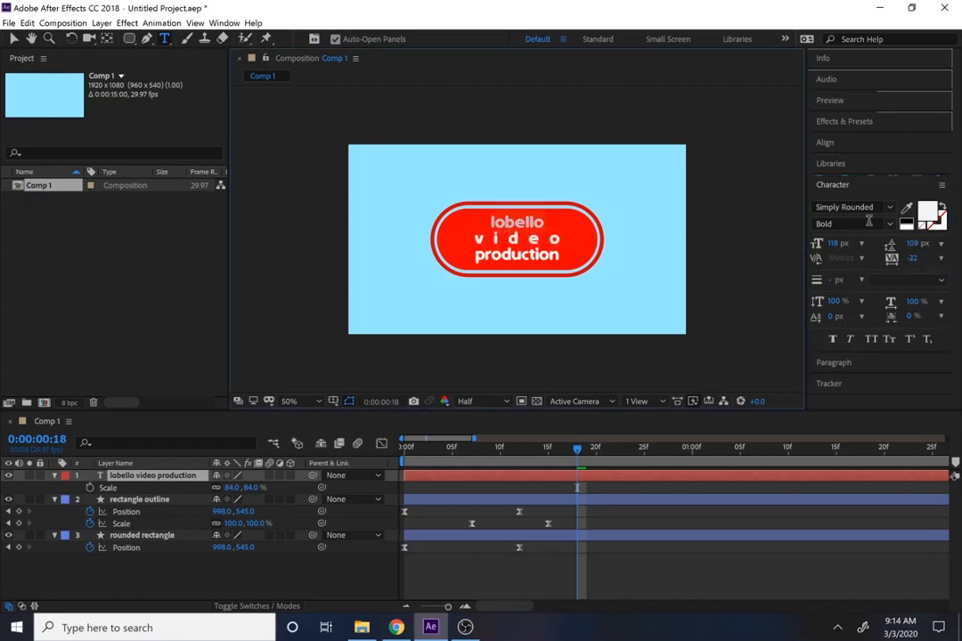
click(941, 245)
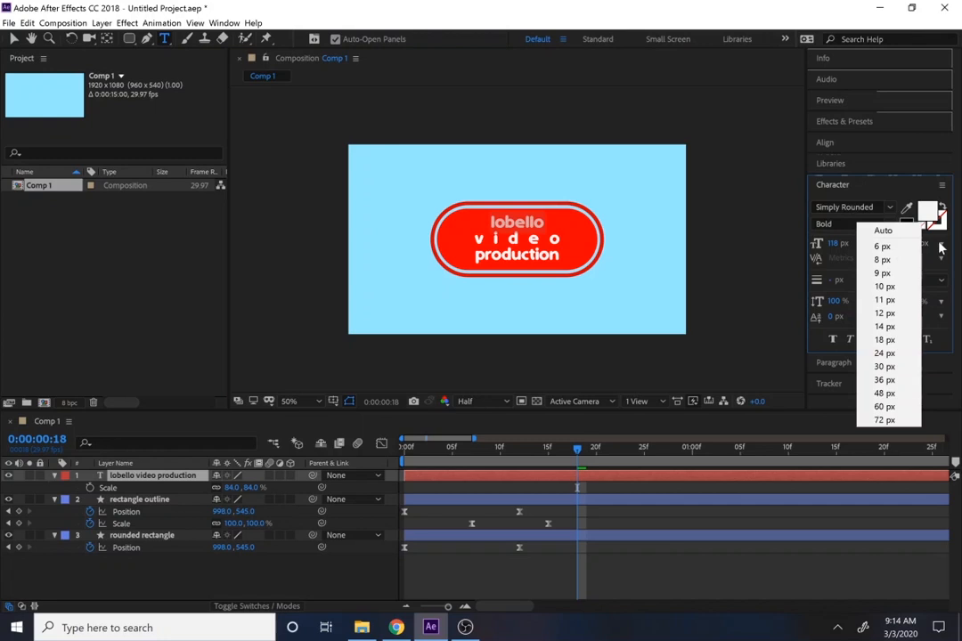
click(943, 257)
click(942, 258)
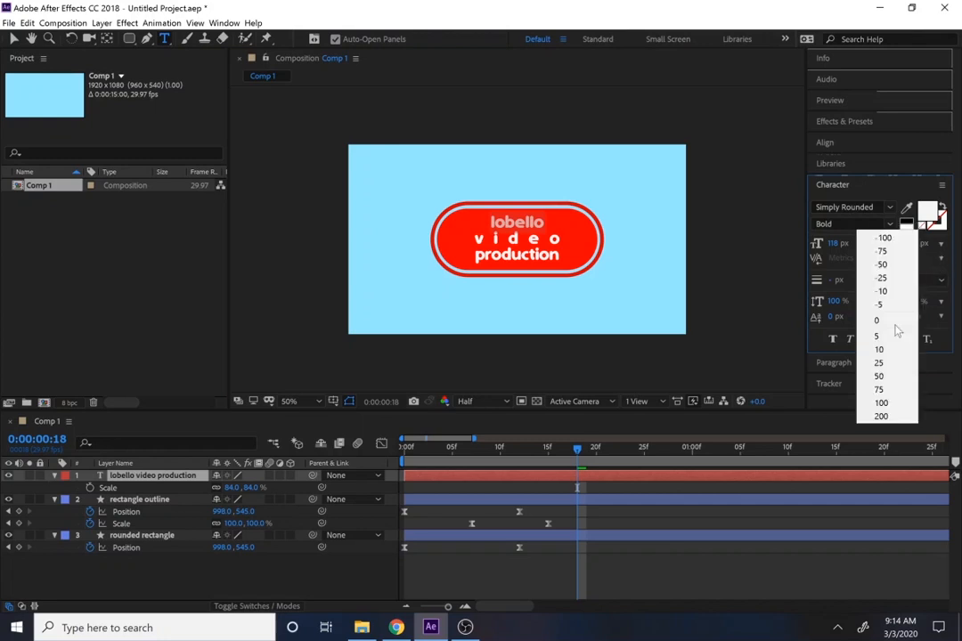
click(879, 350)
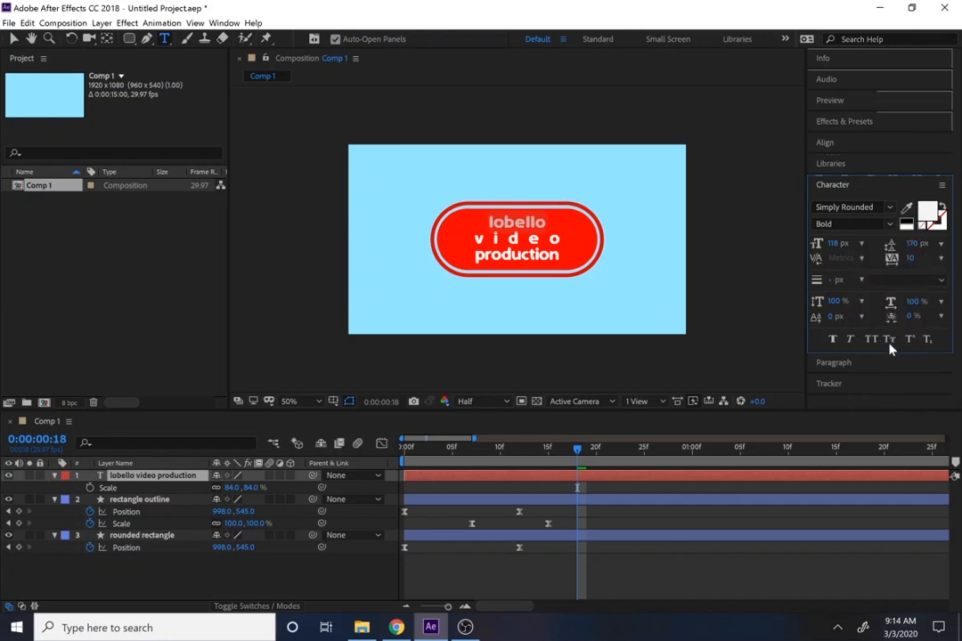
Set the tracking of "lobello" to 100, then widen it further until the word matches the width of "production".
click(905, 259)
text(100)
key(Return)
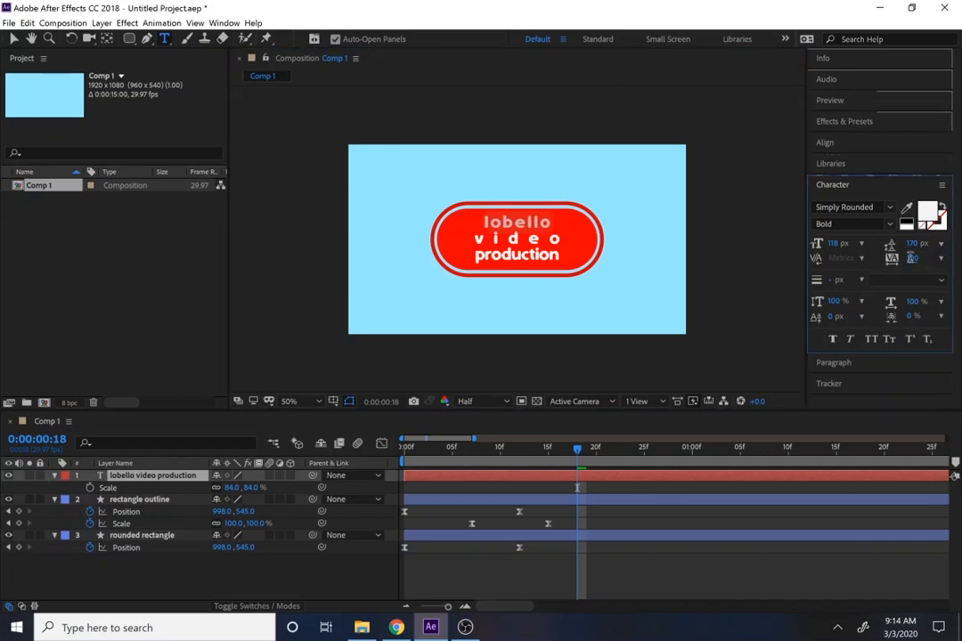
click(910, 260)
key(Return)
mouse_move(910, 260)
mouse_down()
mouse_move(927, 260)
mouse_move(917, 258)
mouse_up()
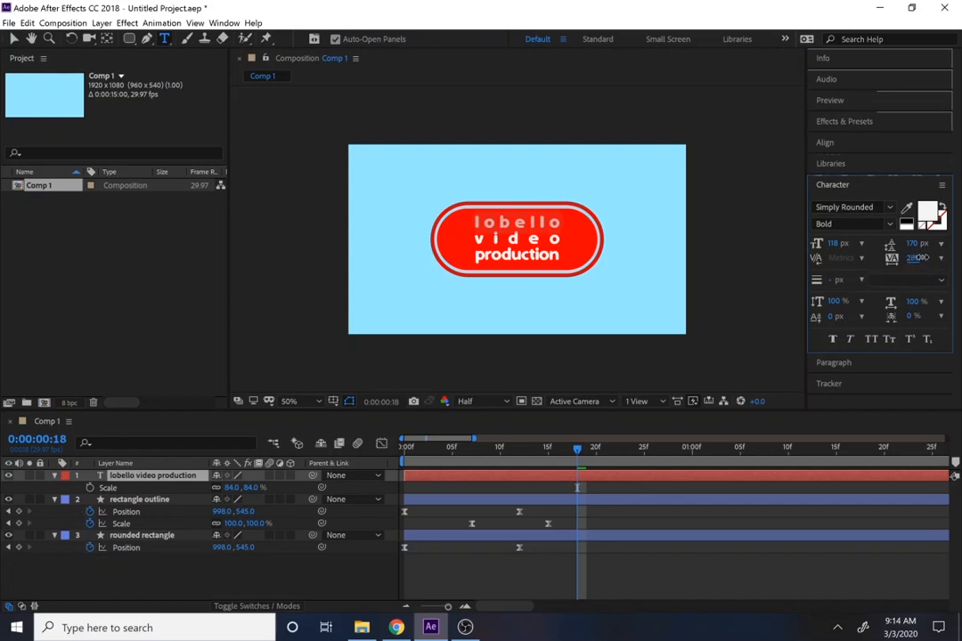
click(520, 239)
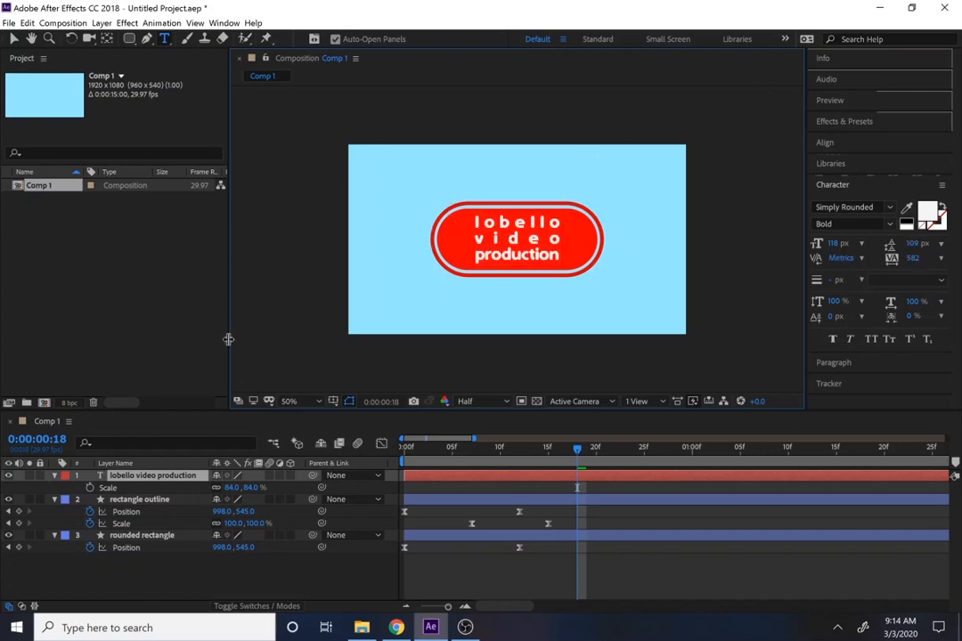
Save the project as "motion graphics" in the Videos folder.
key(ctrl+s)
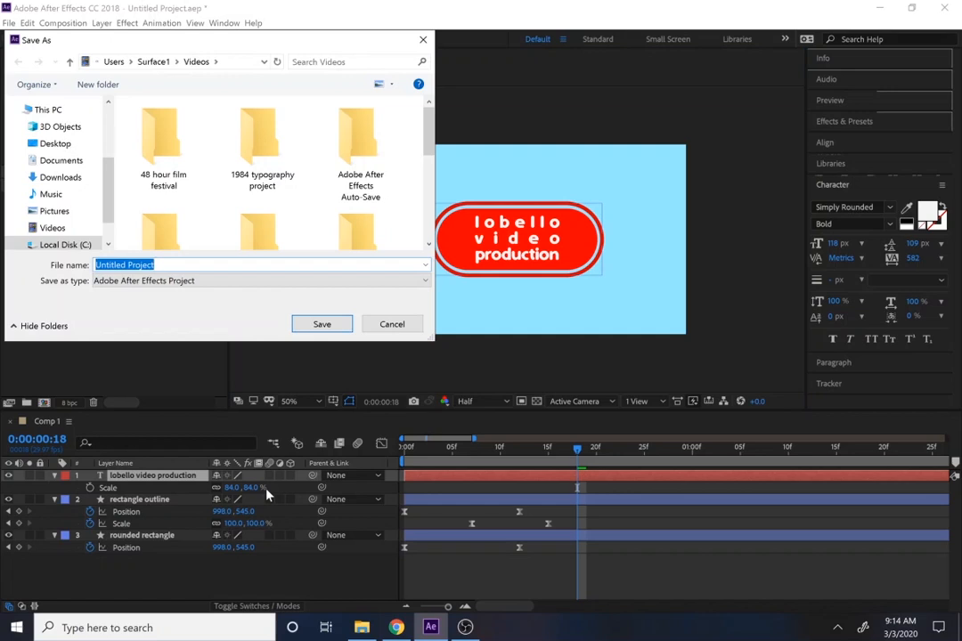
text(motion gr)
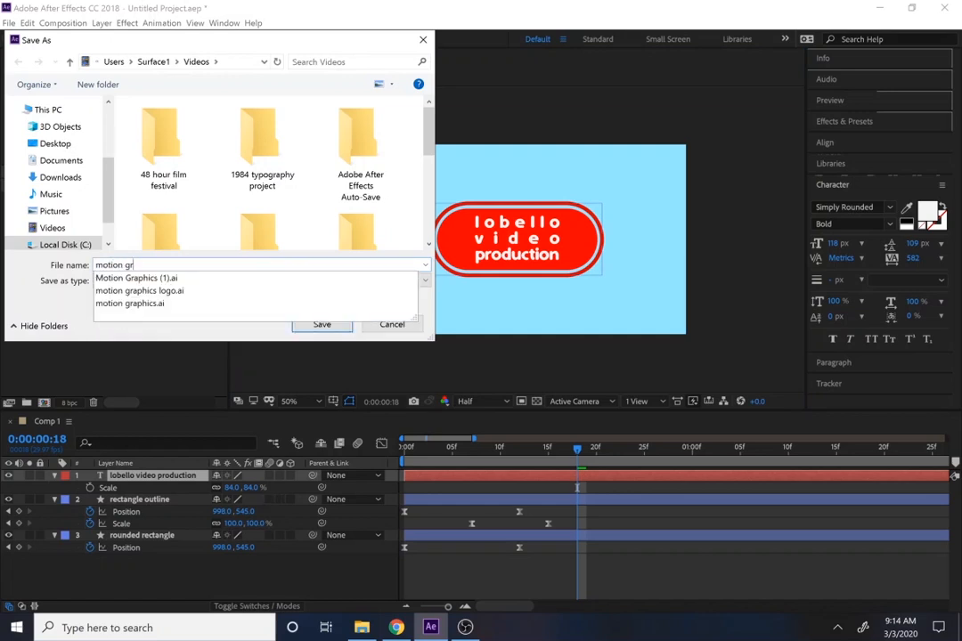
text(aphics)
key(Return)
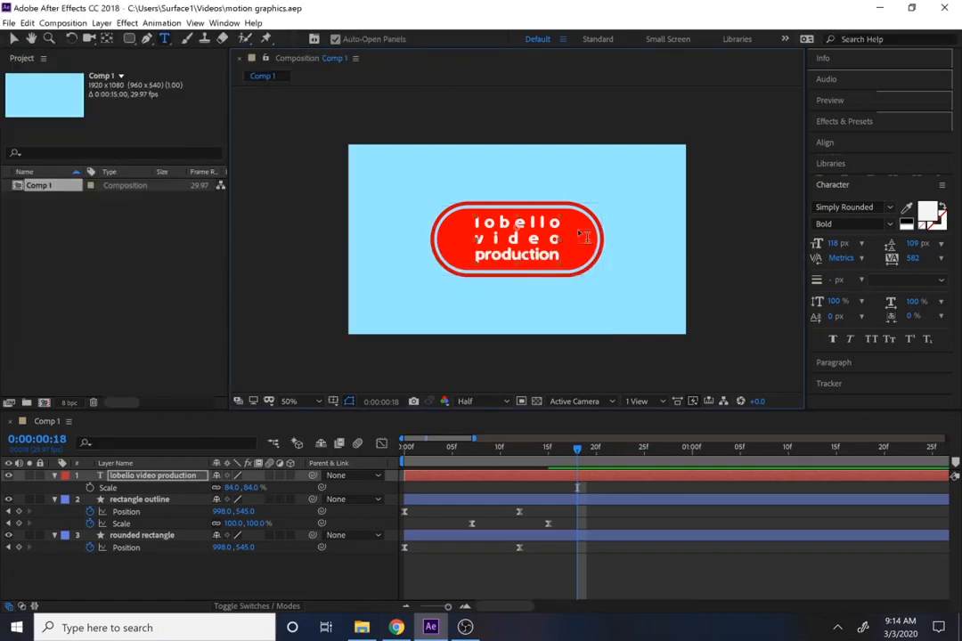
Open the Animate In group of the text animation presets and browse its entries.
click(847, 125)
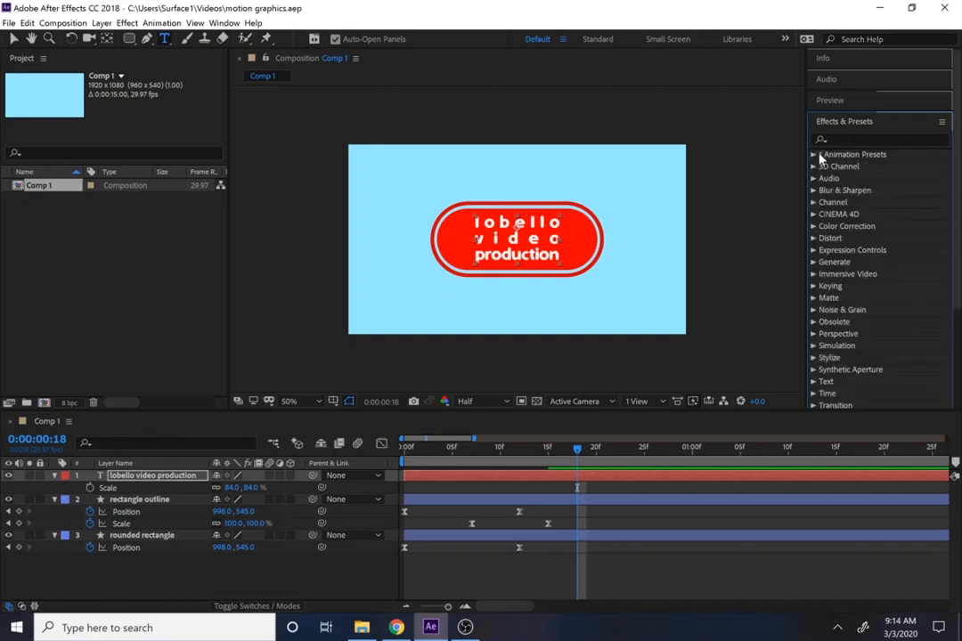
click(813, 155)
click(824, 179)
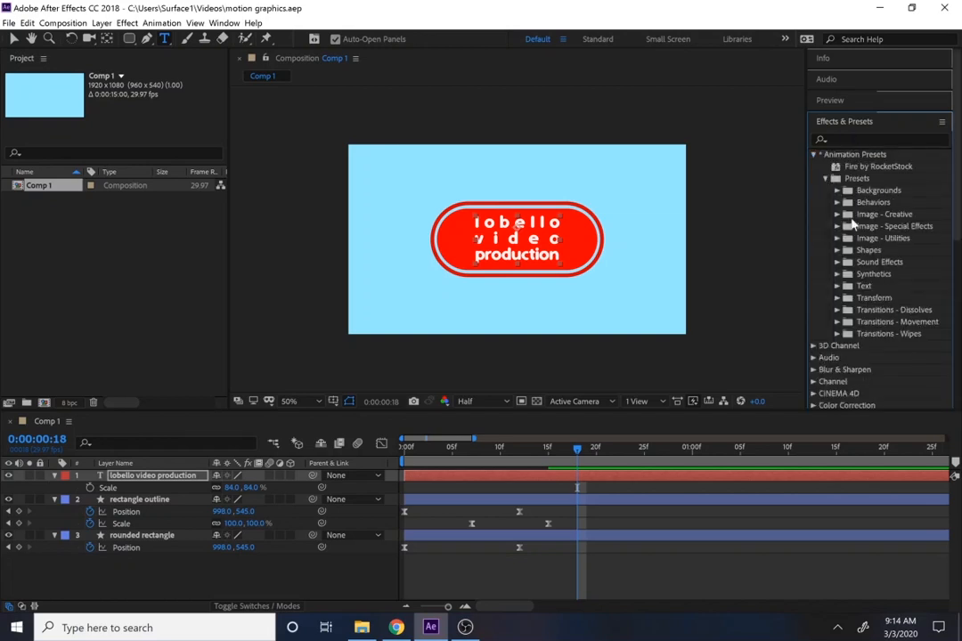
click(837, 286)
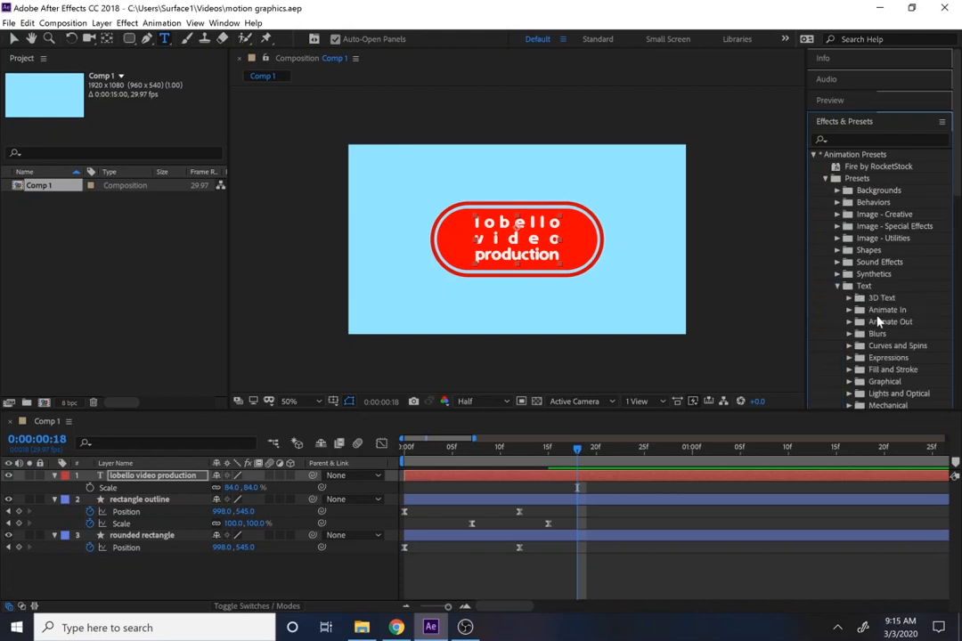
scroll(846, 283, down, 1)
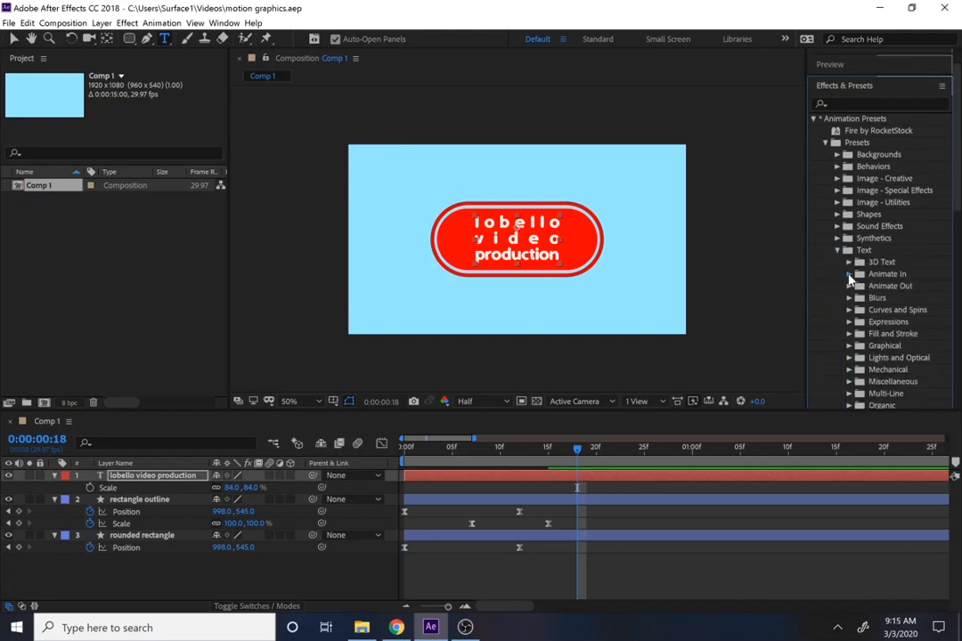
click(849, 276)
scroll(863, 325, down, 5)
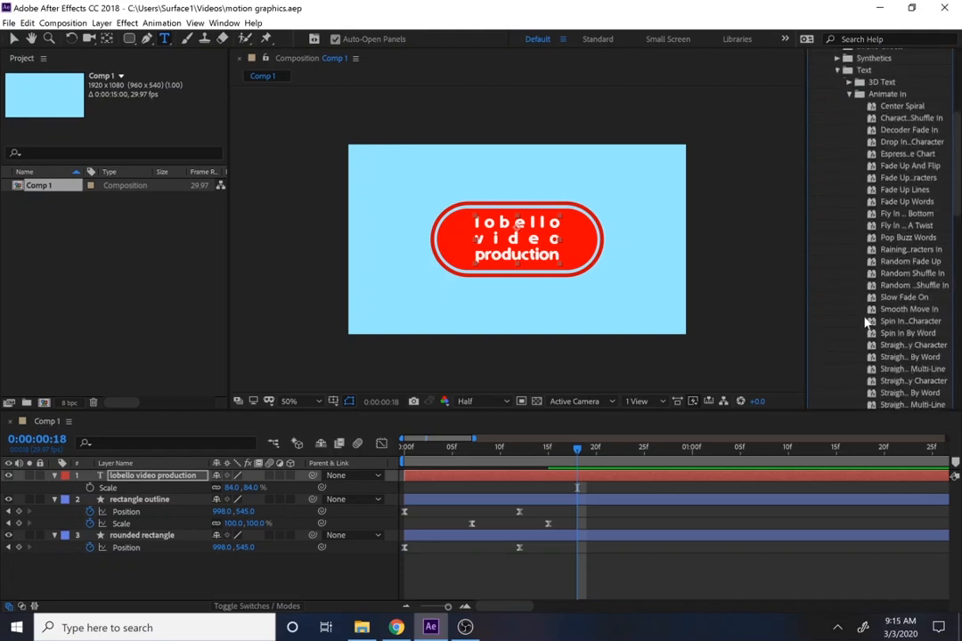
scroll(866, 322, down, 2)
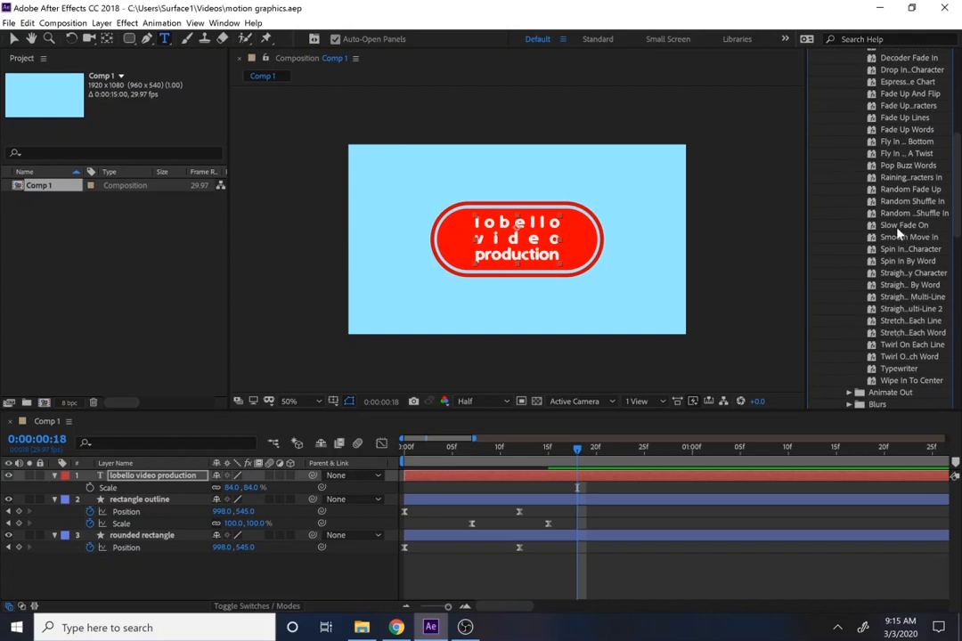
Apply the Slow Fade On preset to the "lobello video production" text layer at 0:00:00:18 and reveal its keyframes.
drag(900, 227, 568, 474)
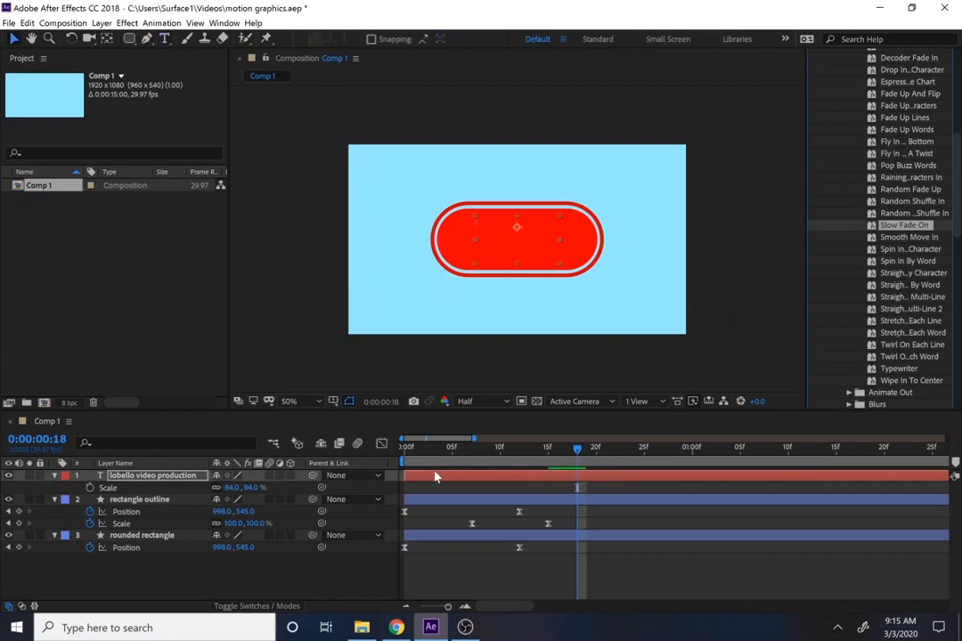
click(537, 447)
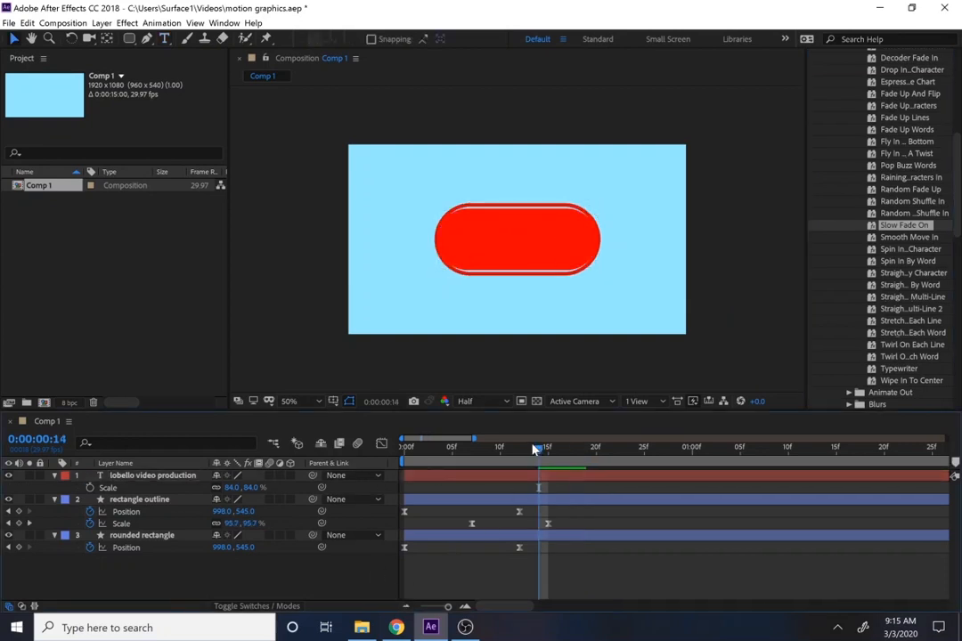
key(u)
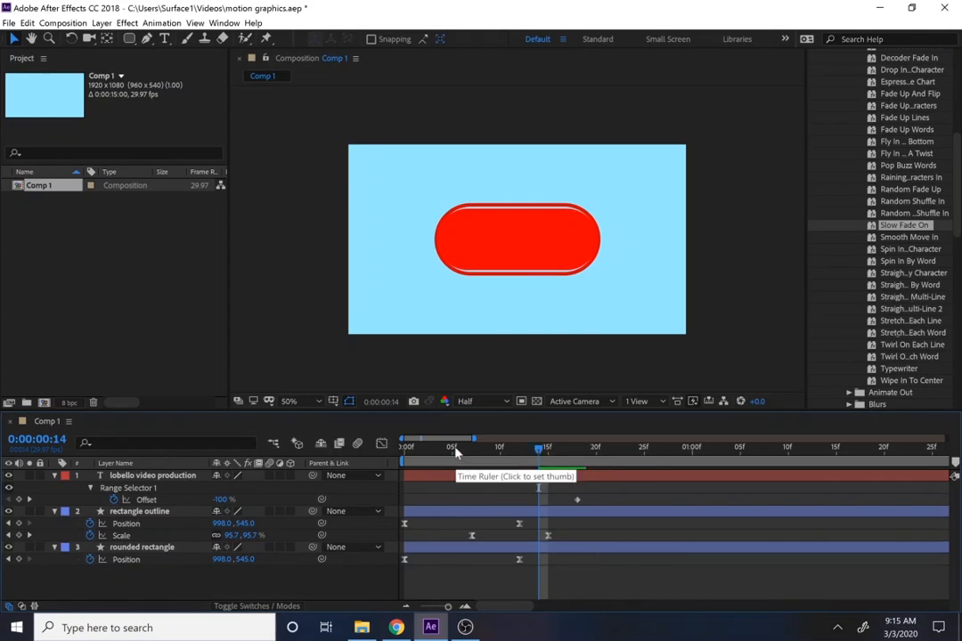
Preview the logo animation from the first frame and scrub through the text's slow fade over a wider time range.
key(Home)
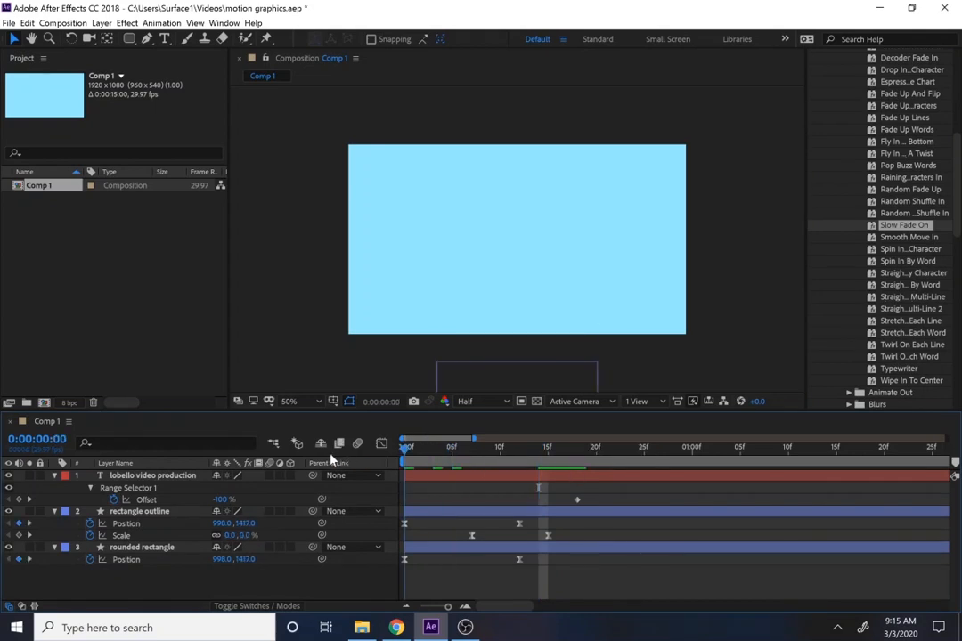
key(space)
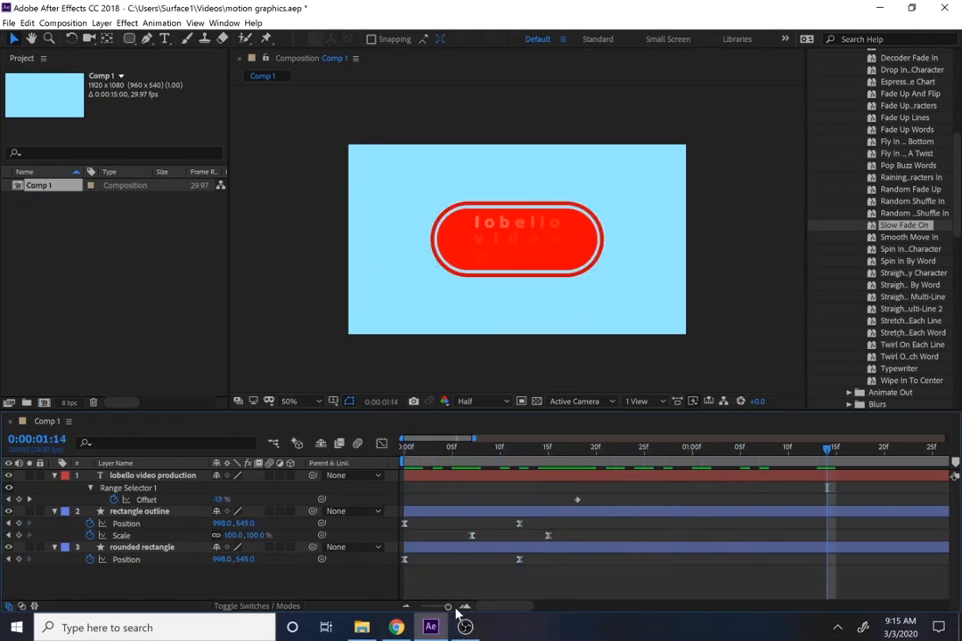
click(406, 608)
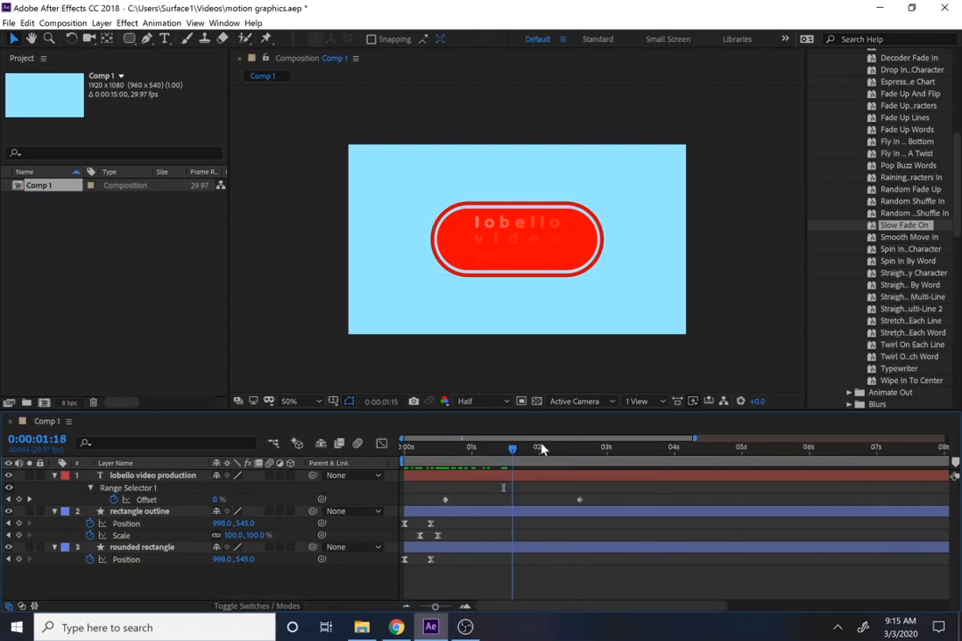
click(462, 454)
drag(462, 458, 571, 450)
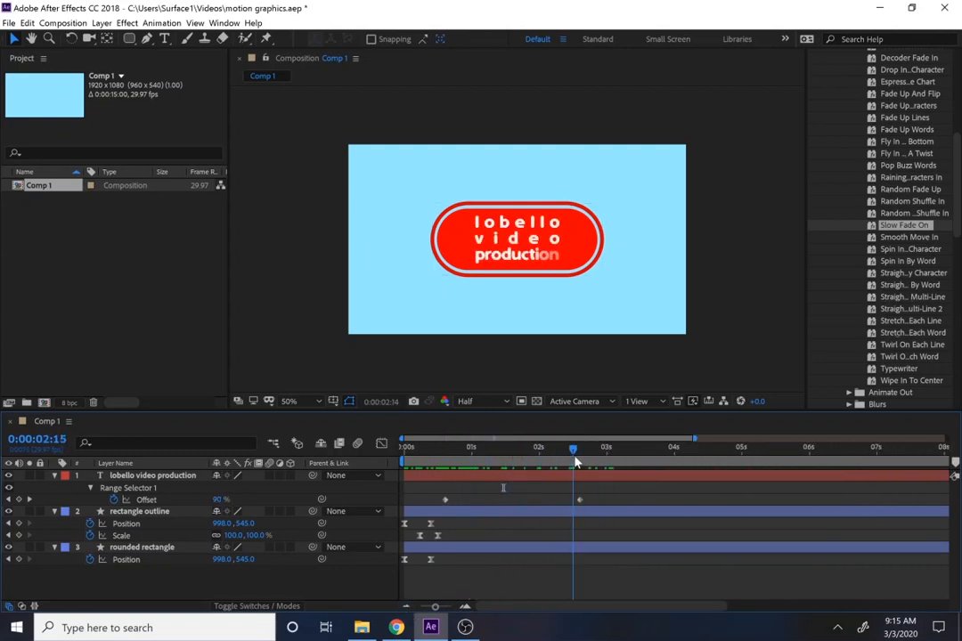
Set the advanced Based On option of the text layer's Range Selector 1 to Words.
click(91, 489)
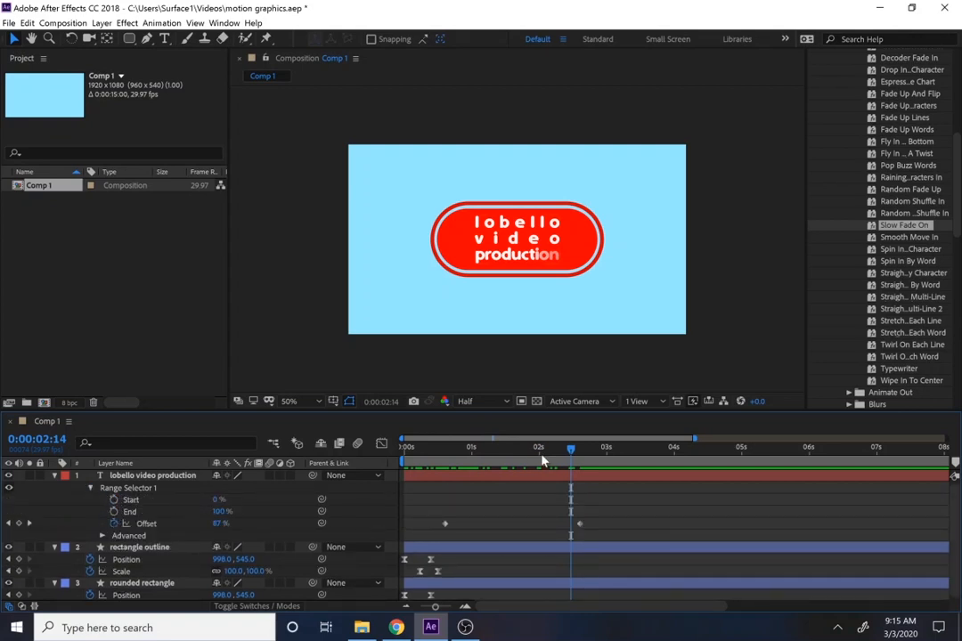
drag(417, 449, 595, 470)
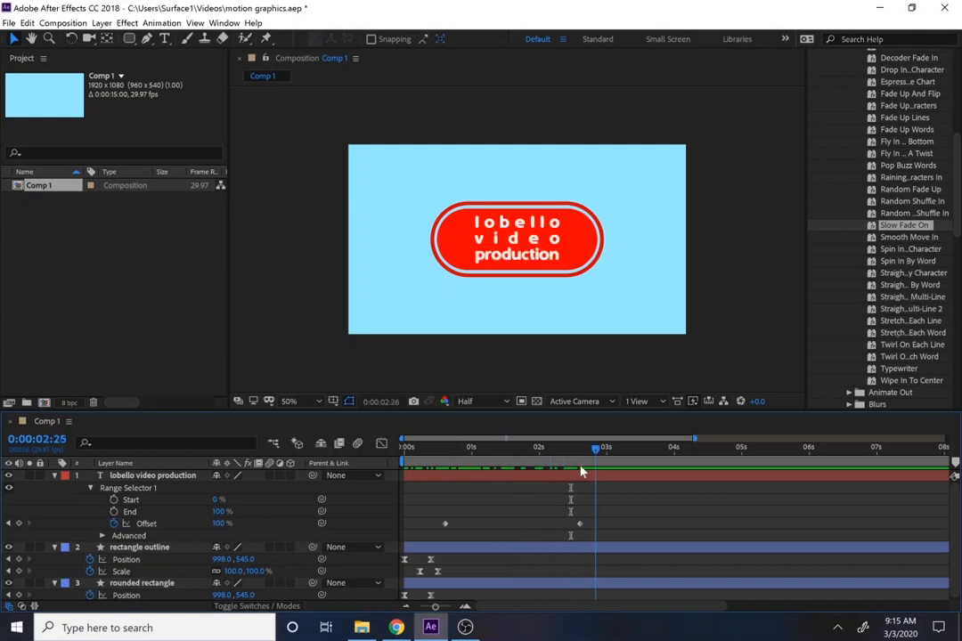
click(102, 535)
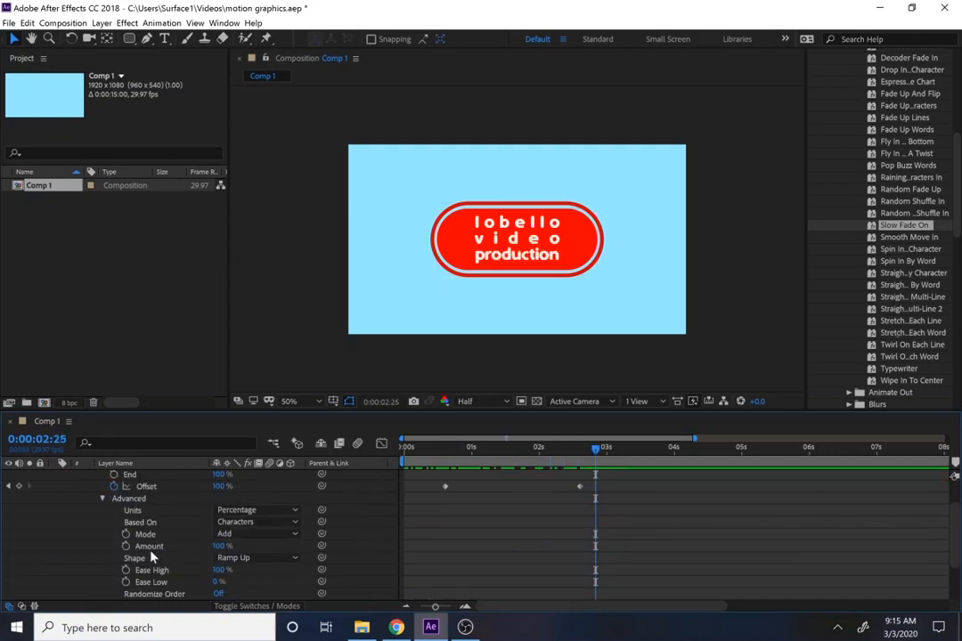
scroll(126, 553, down, 2)
scroll(238, 531, up, 1)
click(247, 522)
click(260, 562)
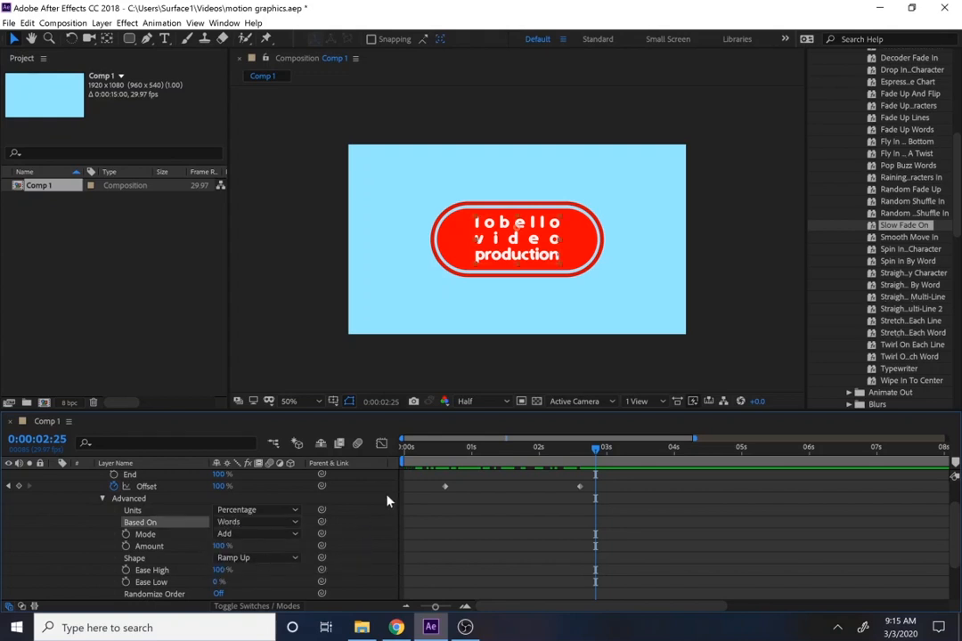
Scrub repeatedly through the first few seconds to check the word-by-word text fade.
scroll(474, 444, right, 2)
scroll(468, 453, left, 2)
drag(431, 465, 617, 484)
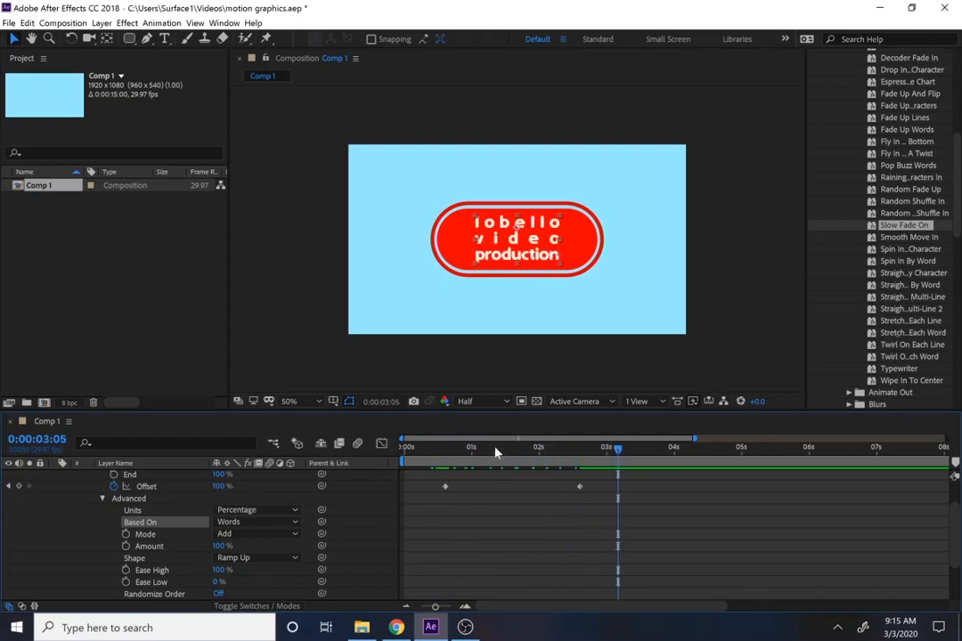
drag(422, 460, 639, 473)
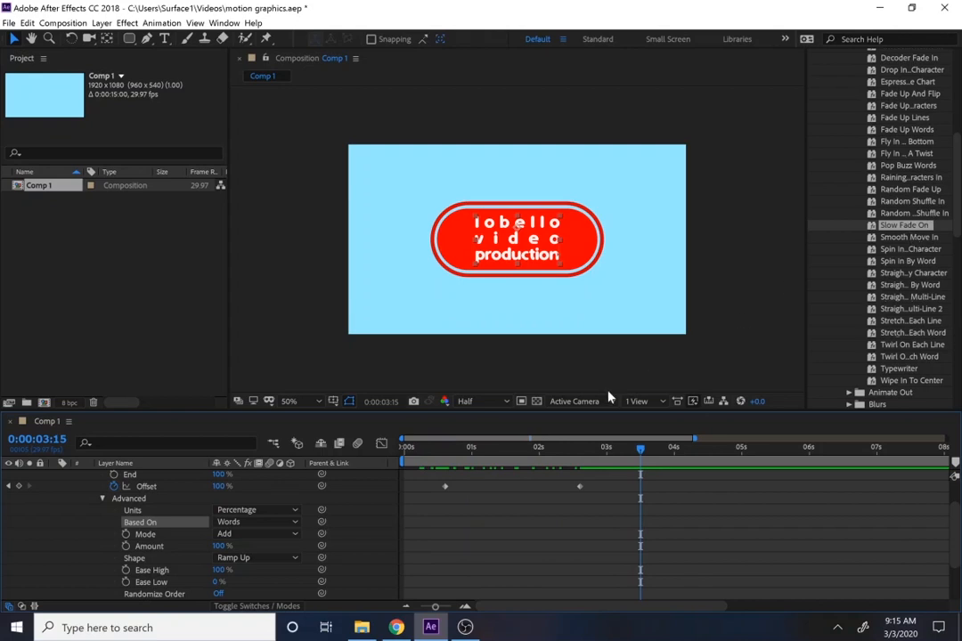
drag(443, 469, 590, 460)
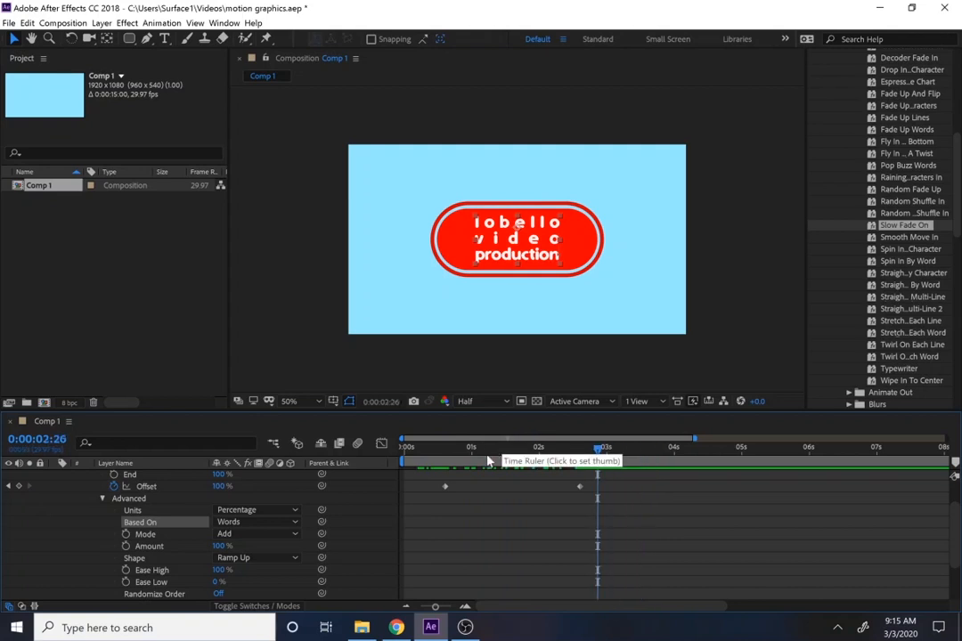
Undo the word-based setting and the Slow Fade On preset on the text layer.
scroll(504, 499, up, 1)
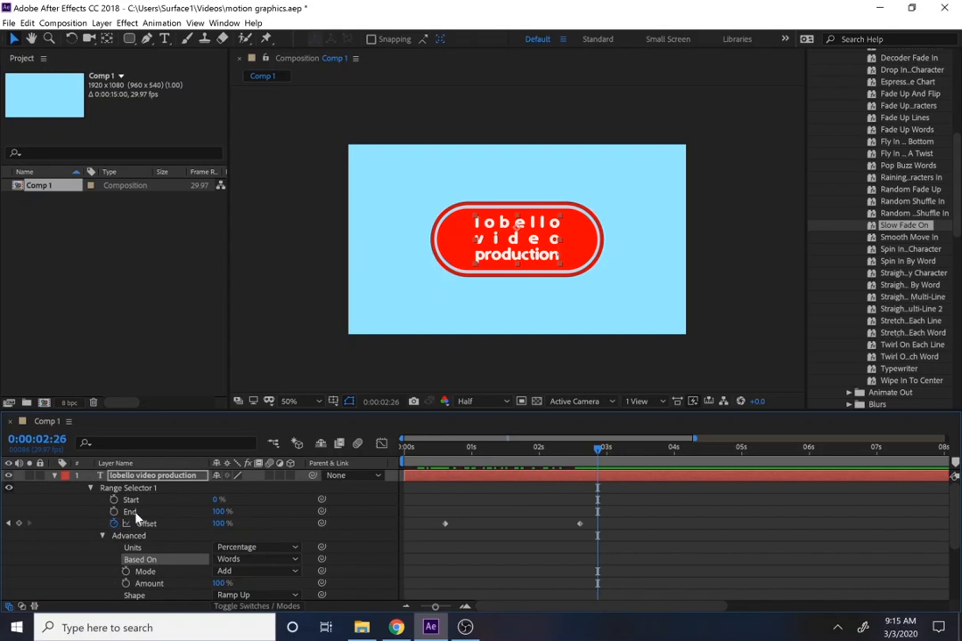
click(114, 488)
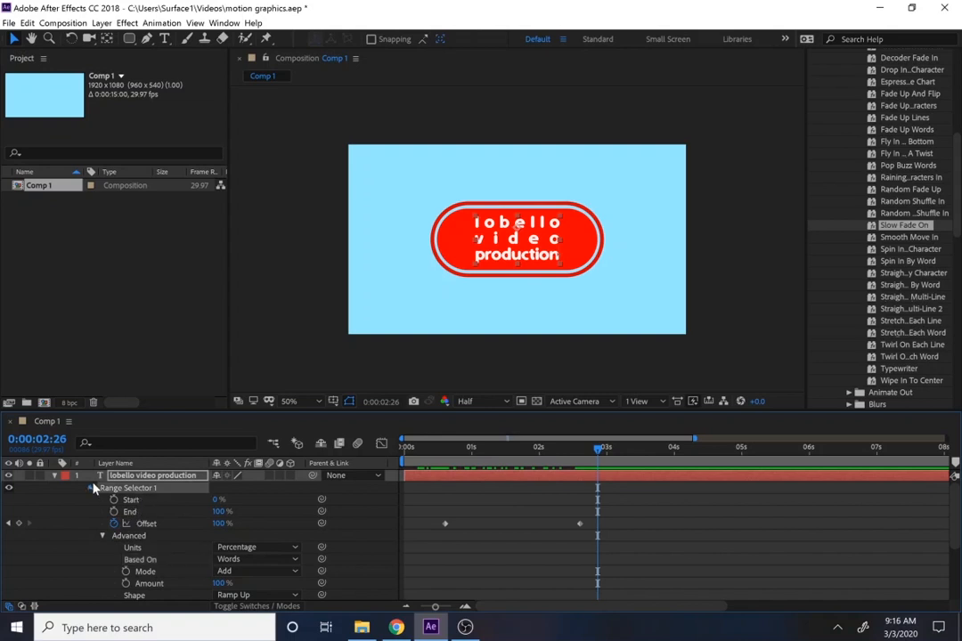
scroll(89, 488, down, 1)
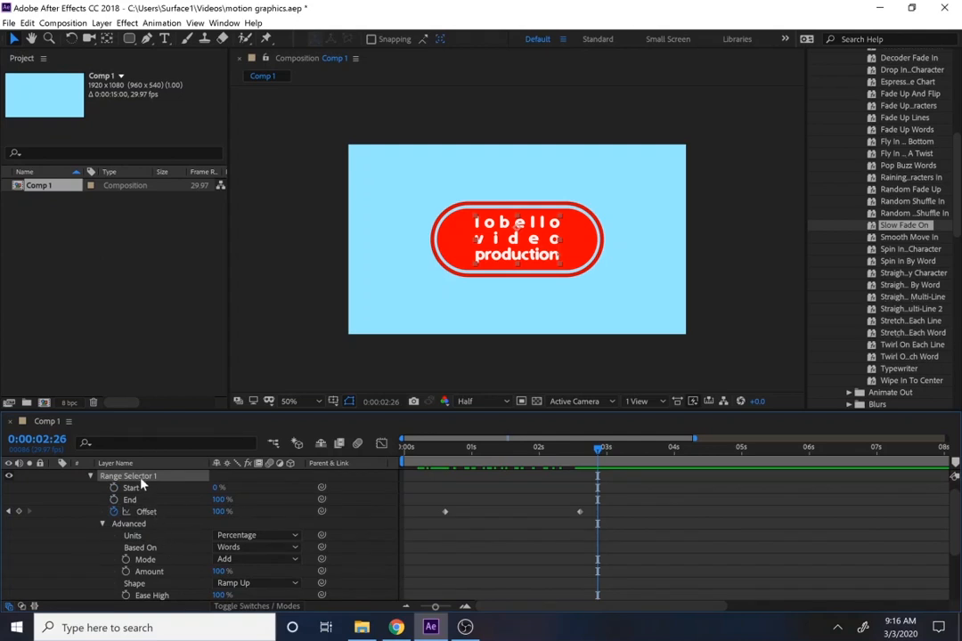
scroll(133, 486, up, 1)
key(ctrl+z)
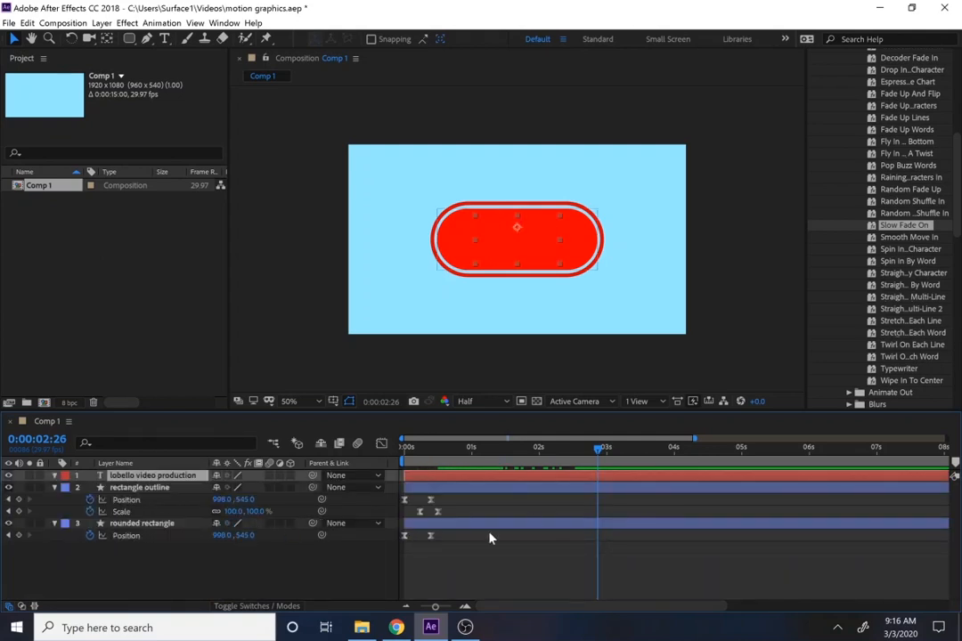
drag(481, 448, 681, 445)
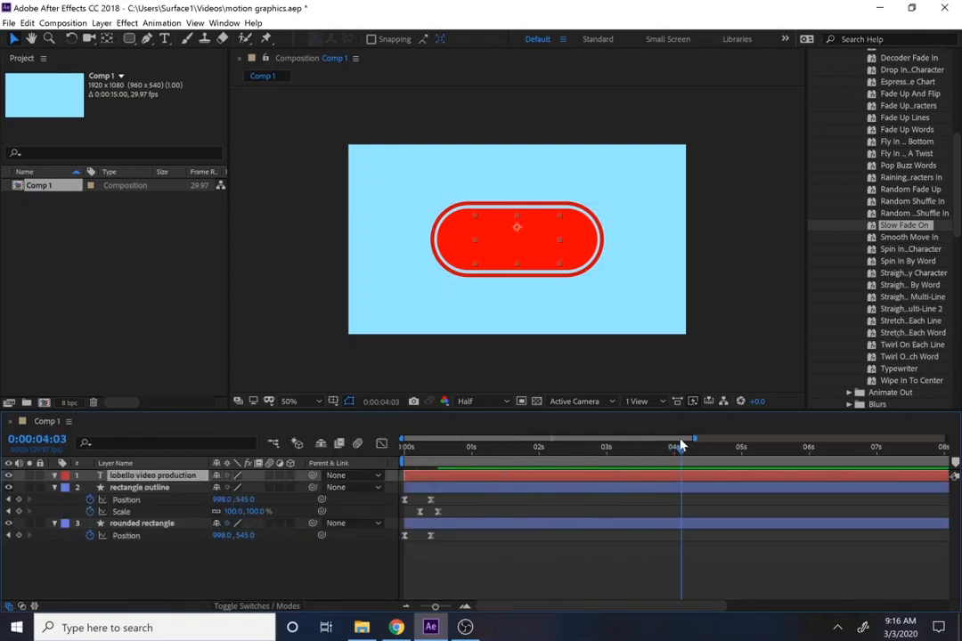
key(ctrl+shift+z)
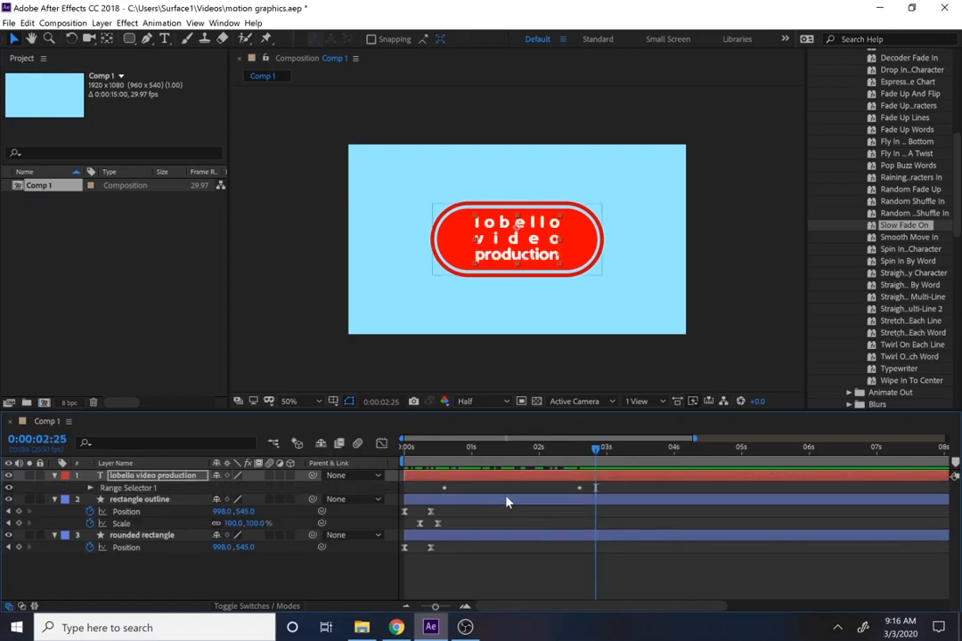
key(ctrl+z)
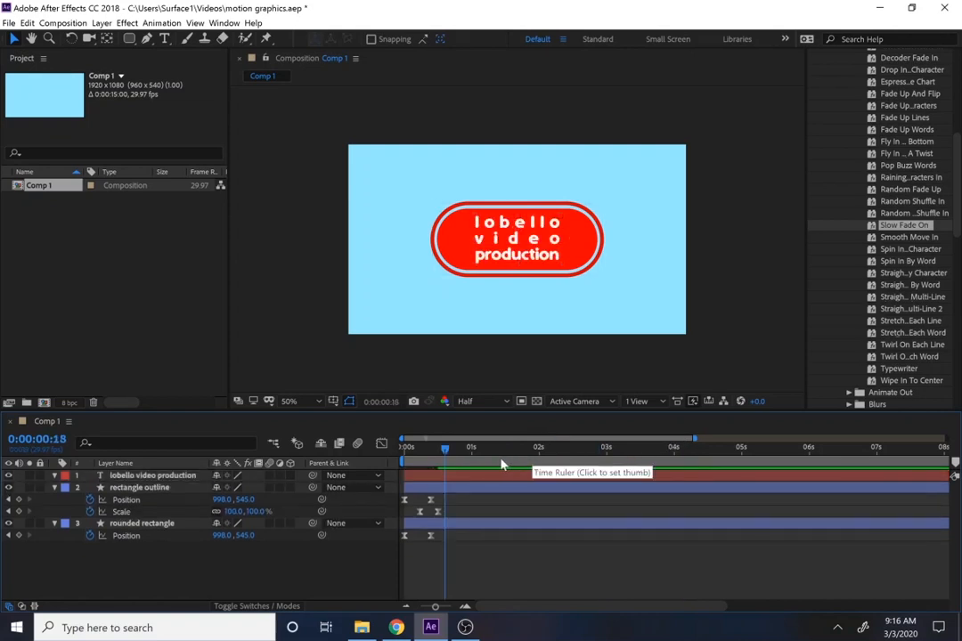
Apply the Stretch In Each Word preset to the text layer at 0:00:02:08 and scrub through its start.
drag(502, 464, 536, 443)
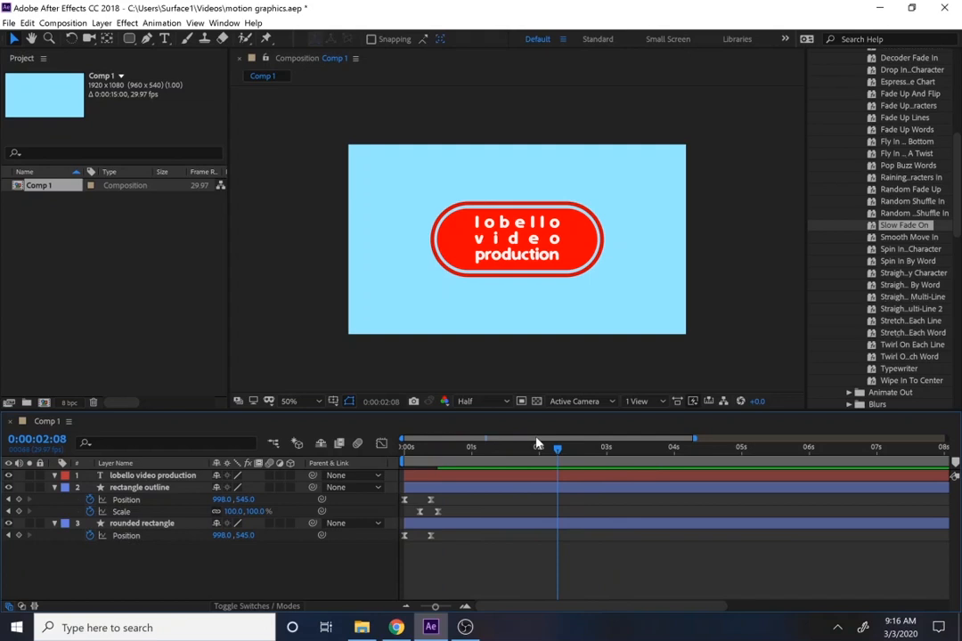
click(917, 323)
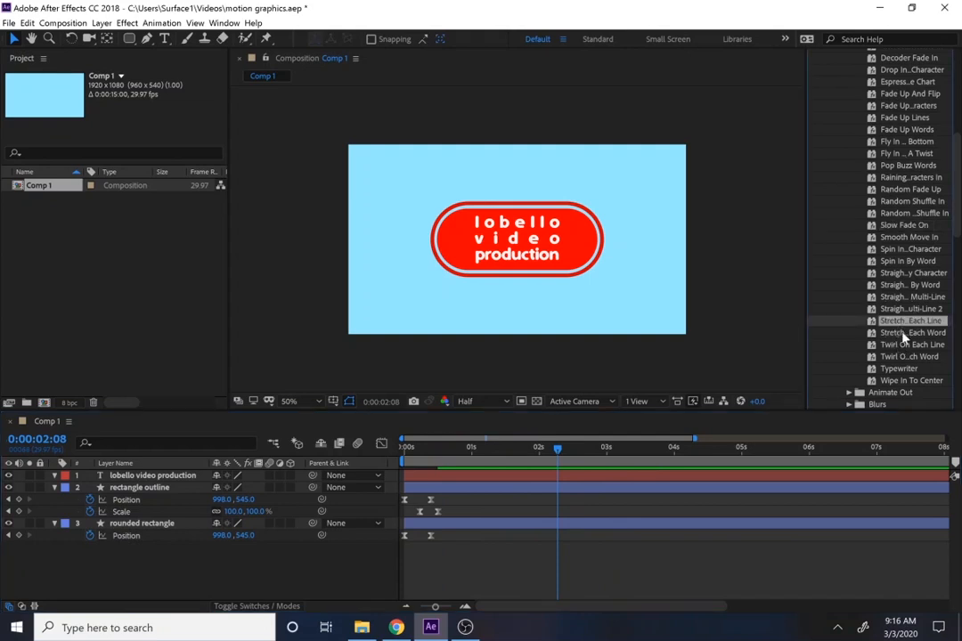
drag(904, 337, 592, 478)
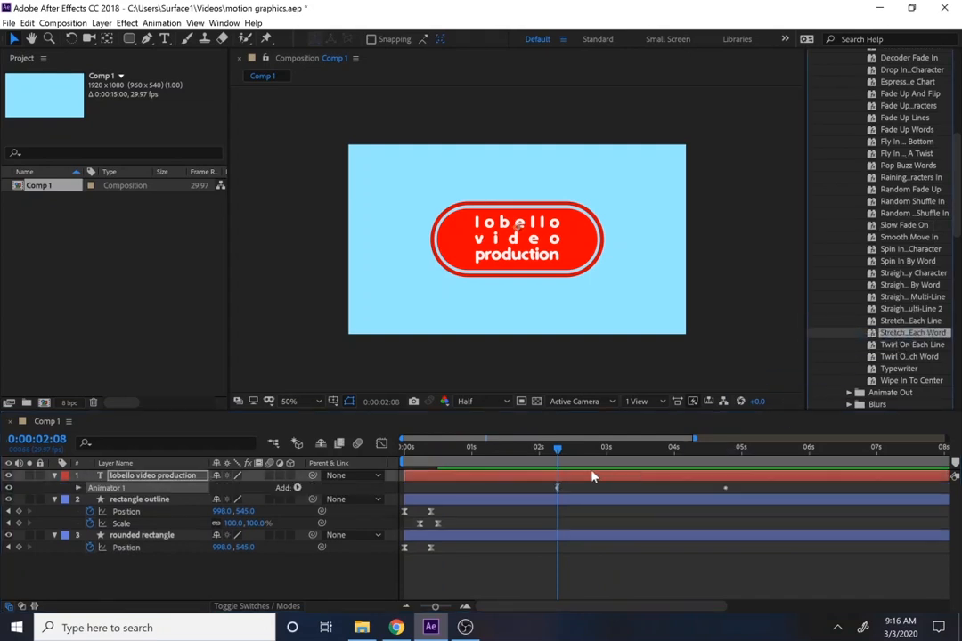
drag(498, 450, 546, 456)
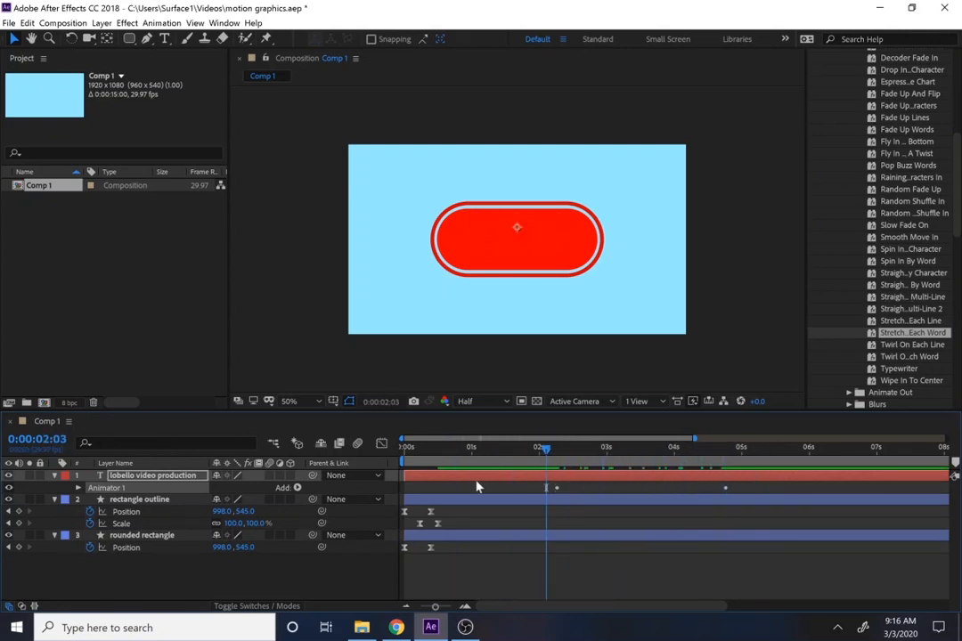
Turn on Randomize Order in the advanced options of the text layer's Range Selector 1 and scrub through the animation.
key(u)
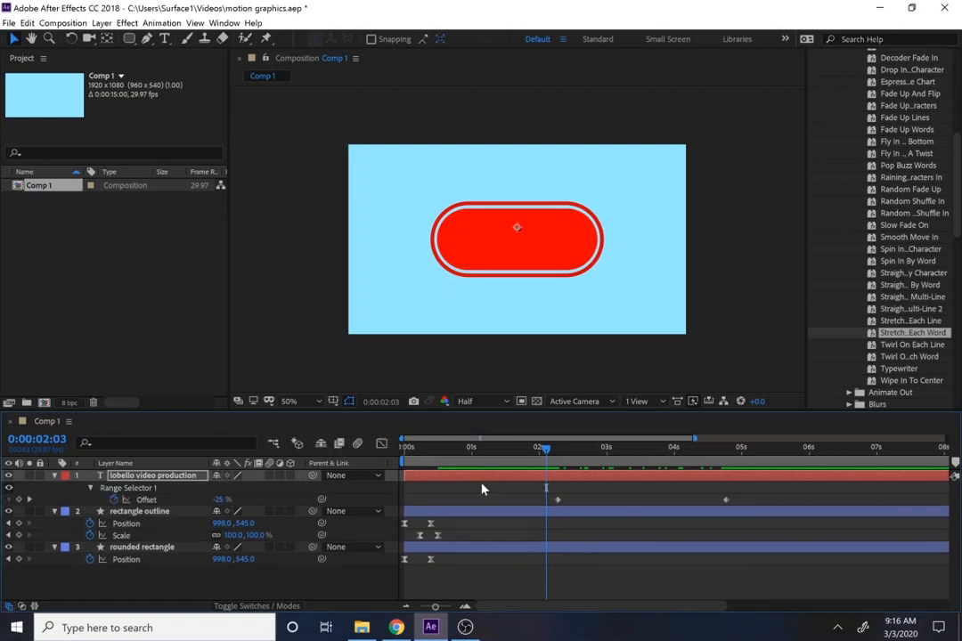
click(90, 489)
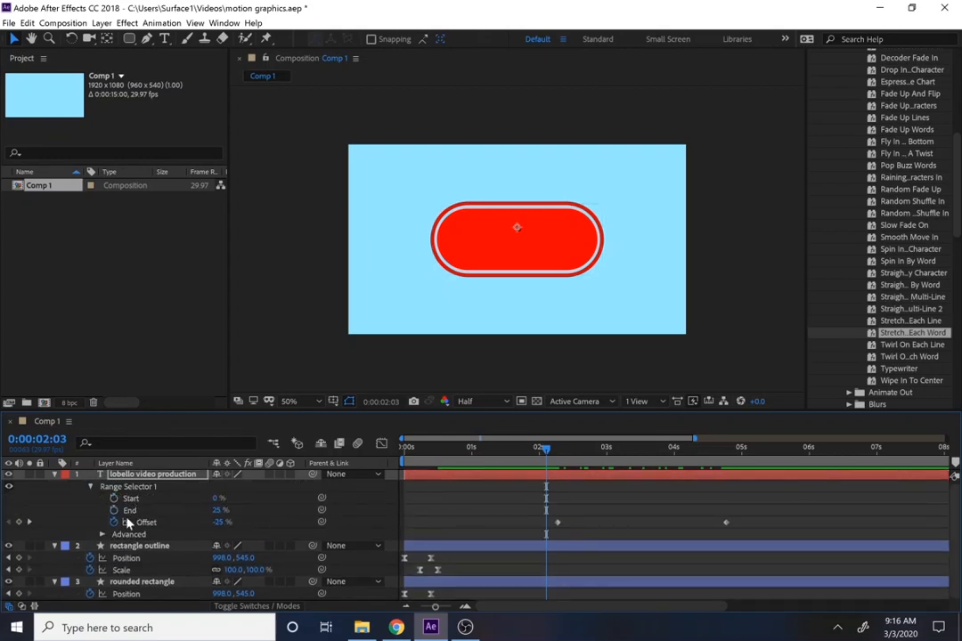
click(102, 536)
scroll(161, 526, down, 3)
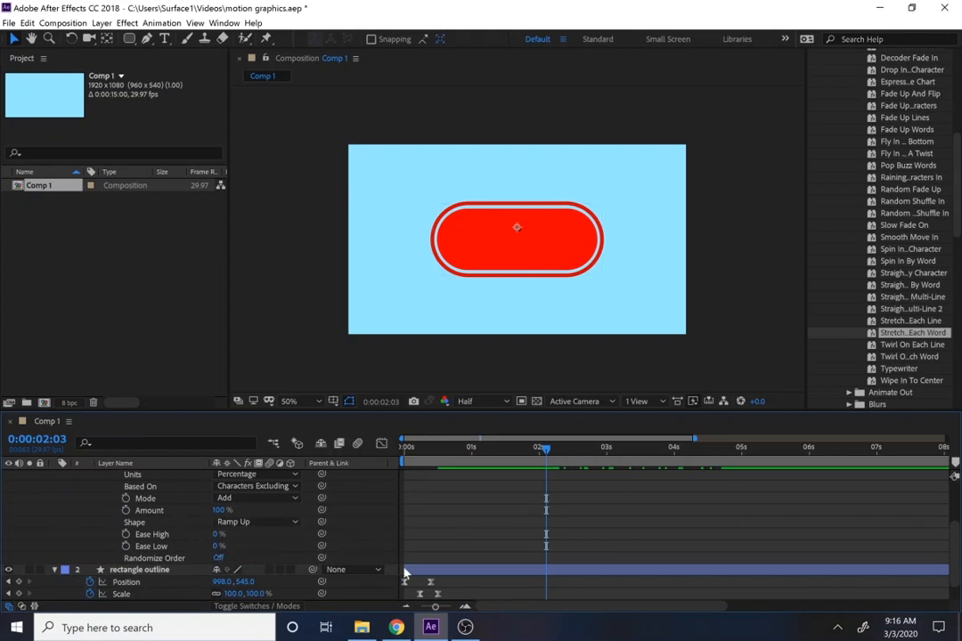
click(218, 558)
click(580, 447)
drag(624, 453, 721, 479)
scroll(111, 534, up, 3)
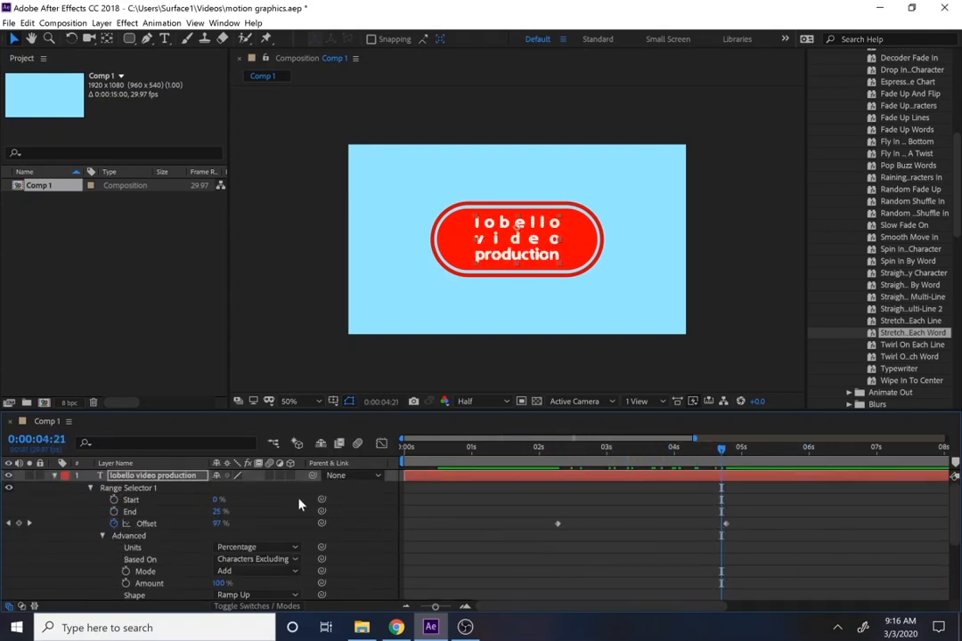
Scrub past the end of the text animation and split the text layer at 0:00:06:21.
key(space)
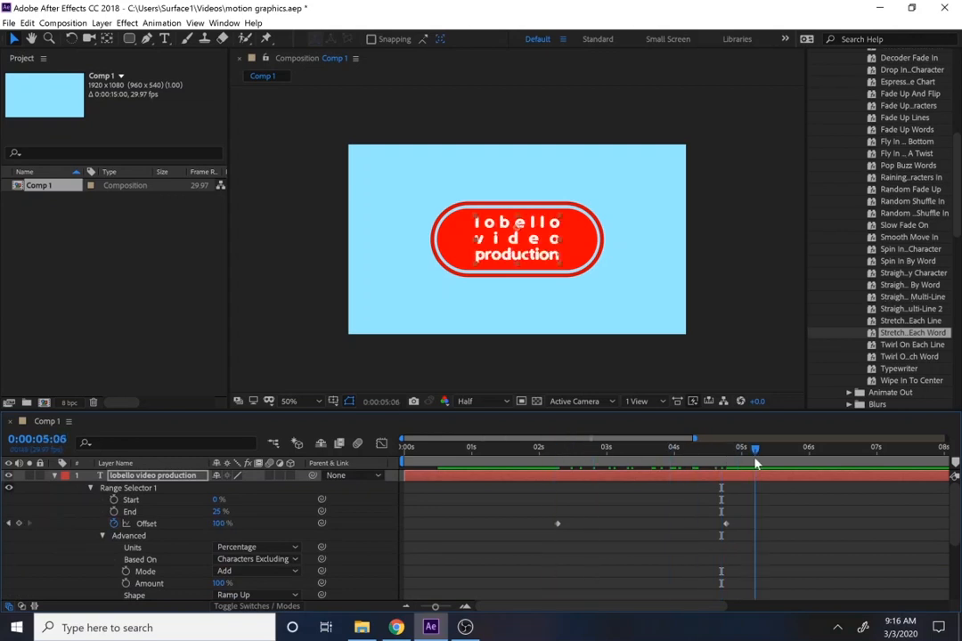
drag(651, 486, 858, 464)
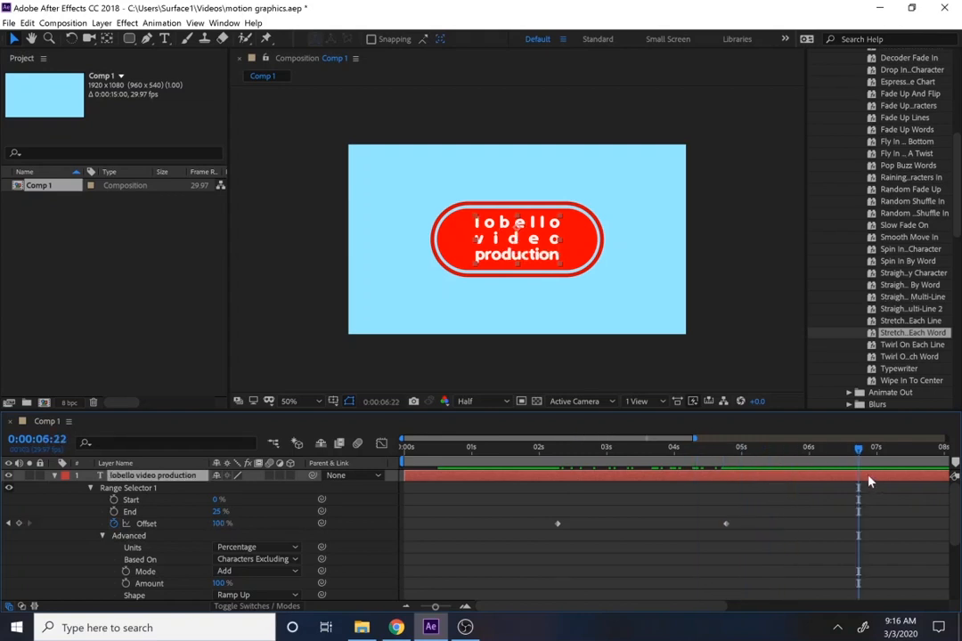
mouse_move(860, 452)
mouse_down()
mouse_move(681, 474)
mouse_move(877, 471)
mouse_move(855, 471)
mouse_up()
click(27, 23)
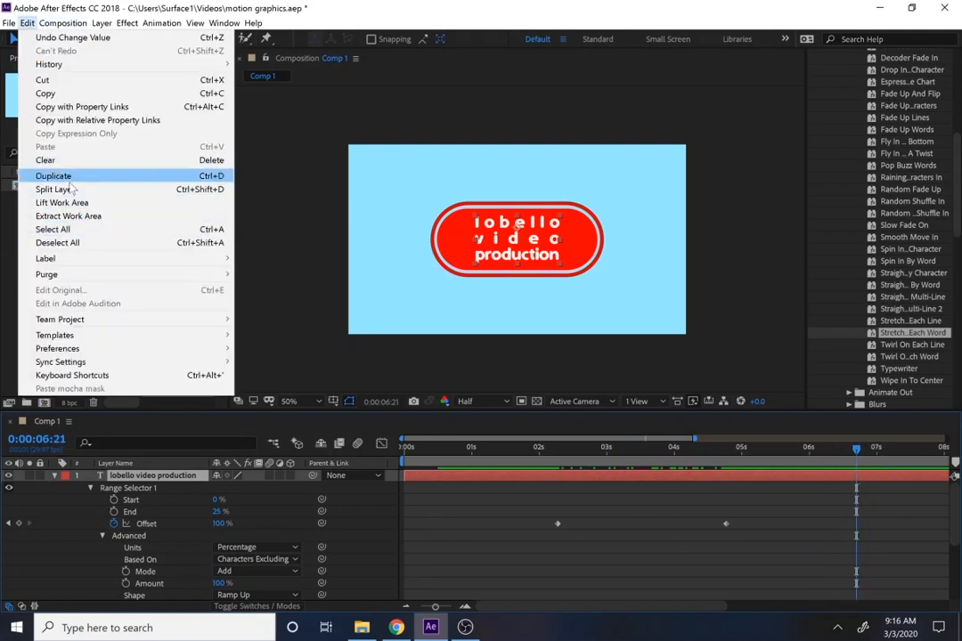
click(71, 189)
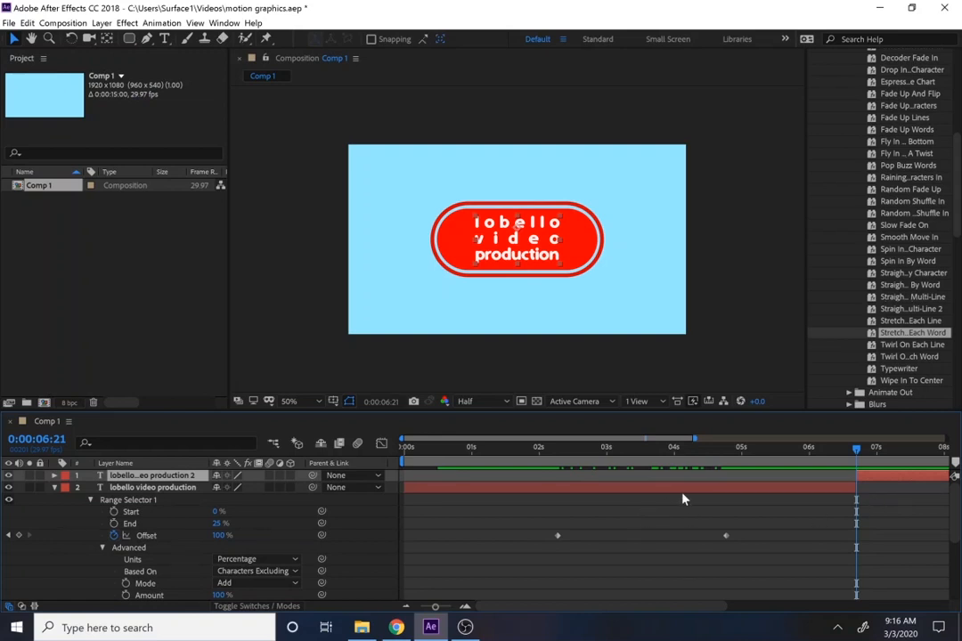
Review the split text and the shape layers in the timeline and collapse all their properties.
scroll(737, 519, down, 5)
scroll(739, 522, up, 5)
scroll(824, 531, down, 5)
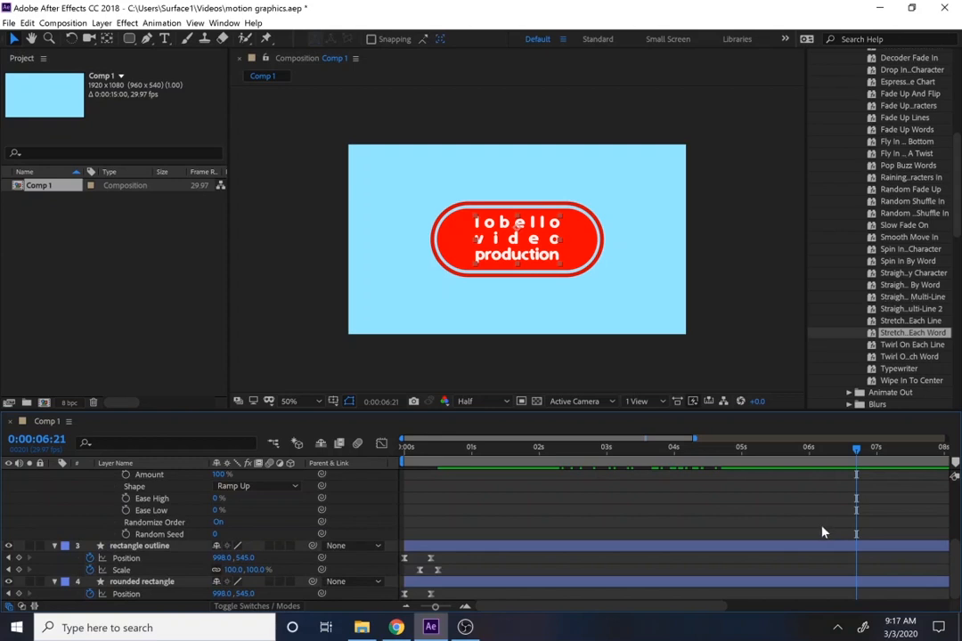
scroll(838, 522, up, 5)
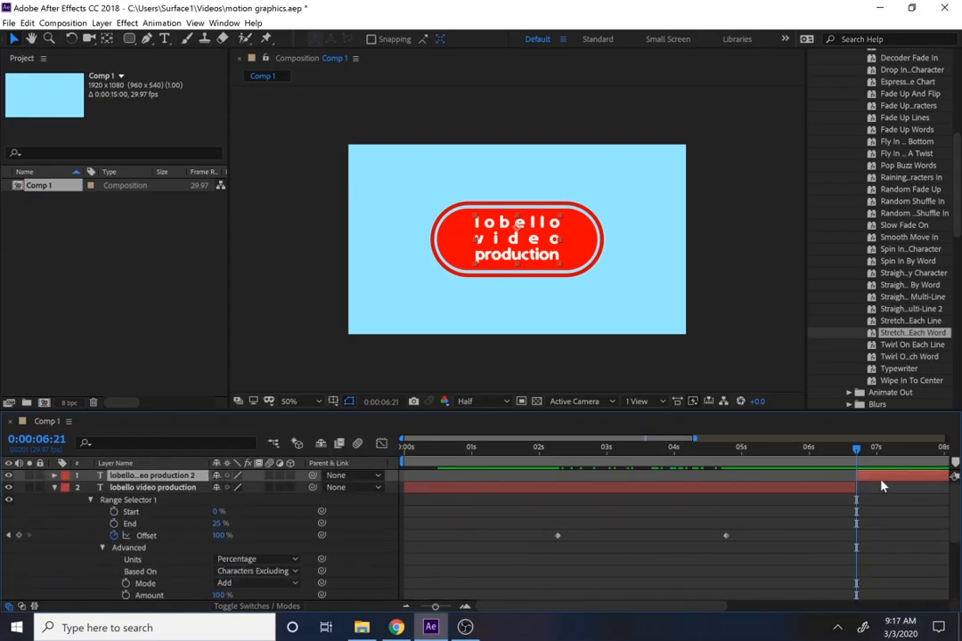
scroll(866, 500, down, 5)
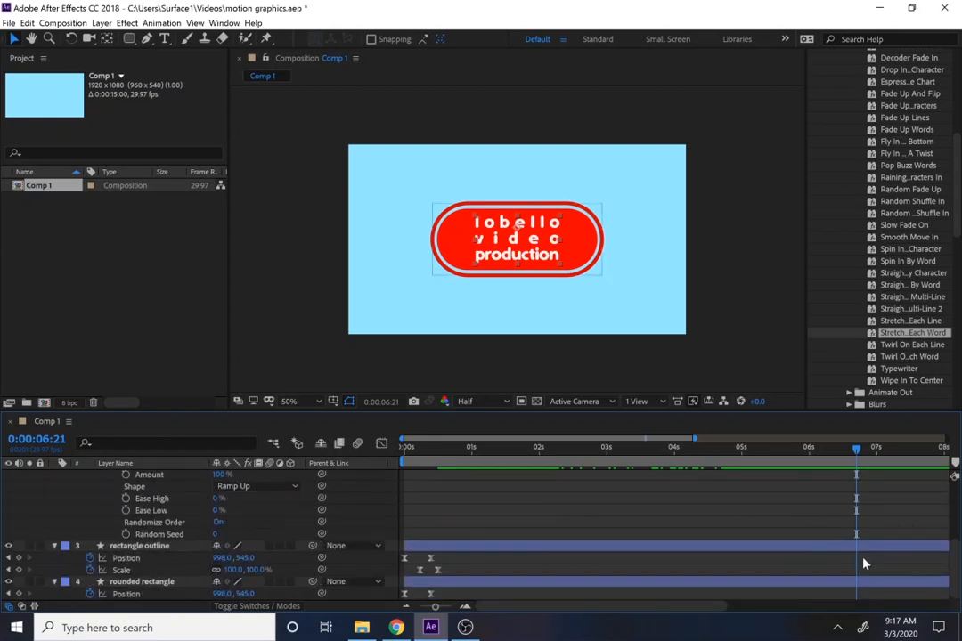
scroll(862, 563, up, 5)
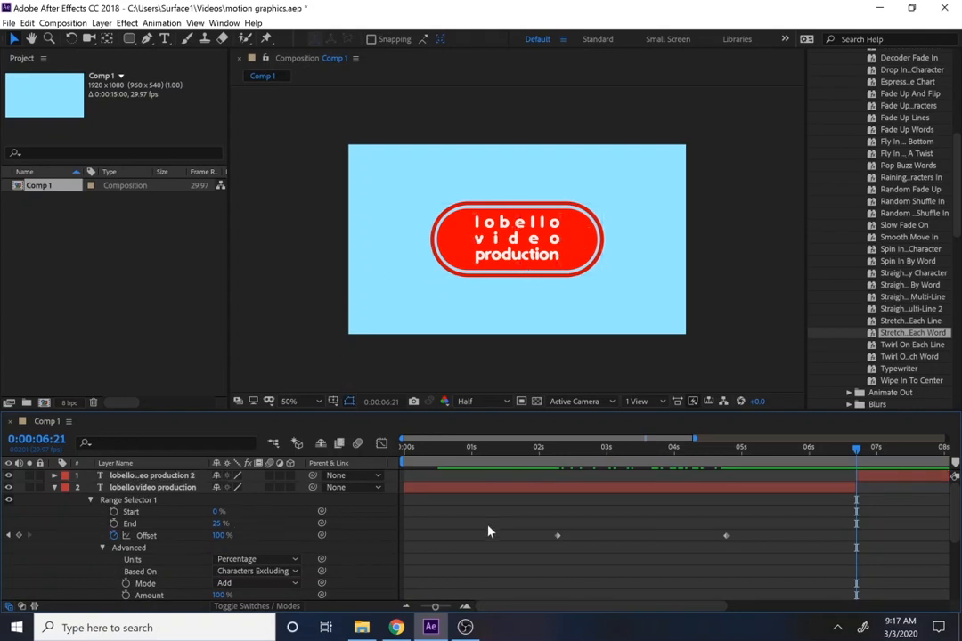
key(u)
key(u)
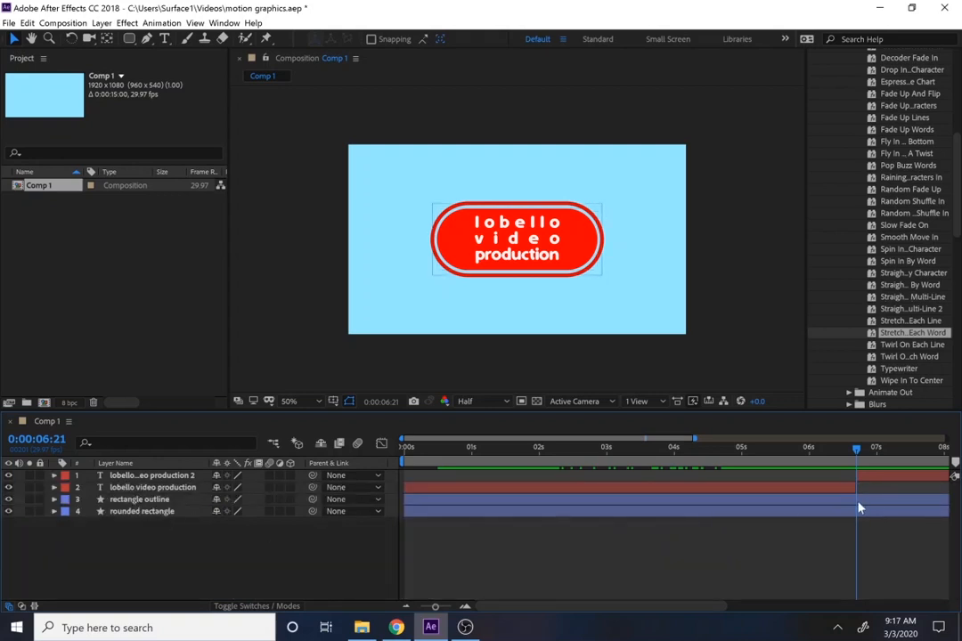
Show the timeline's blend mode and track matte columns and check the matte options for the rounded rectangle at 0:00:06:23.
click(879, 514)
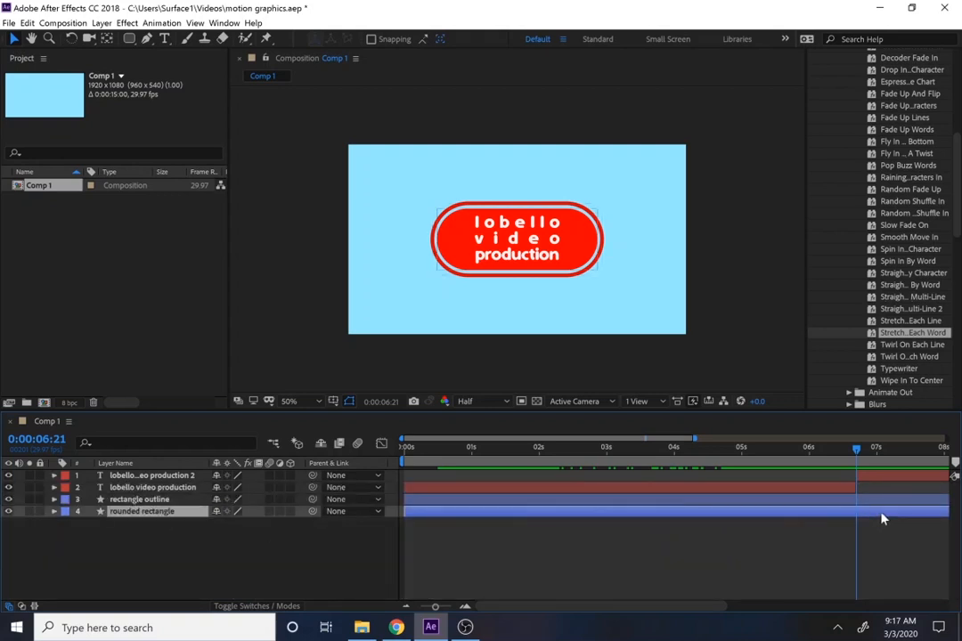
click(253, 606)
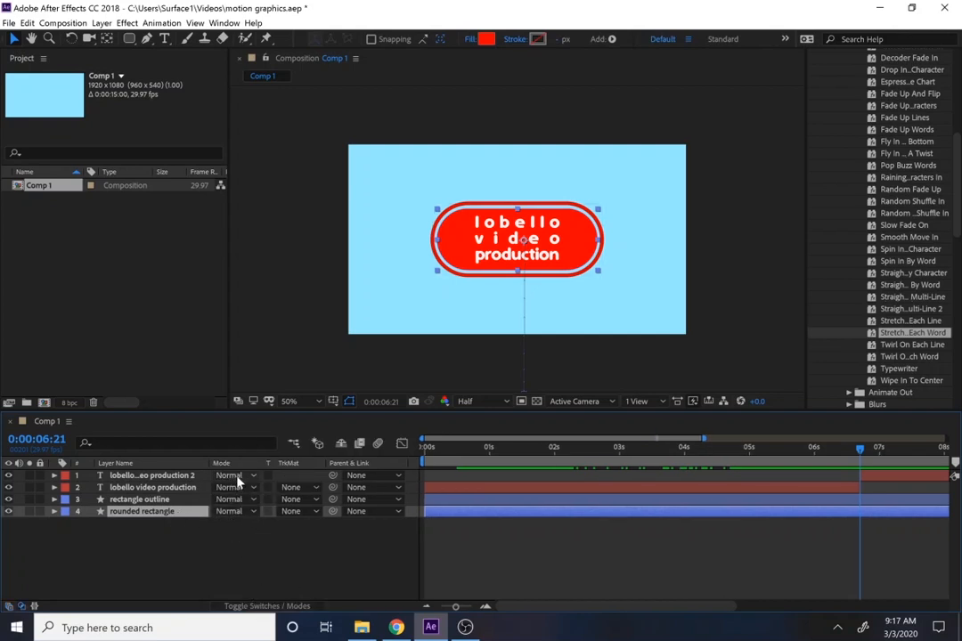
click(301, 513)
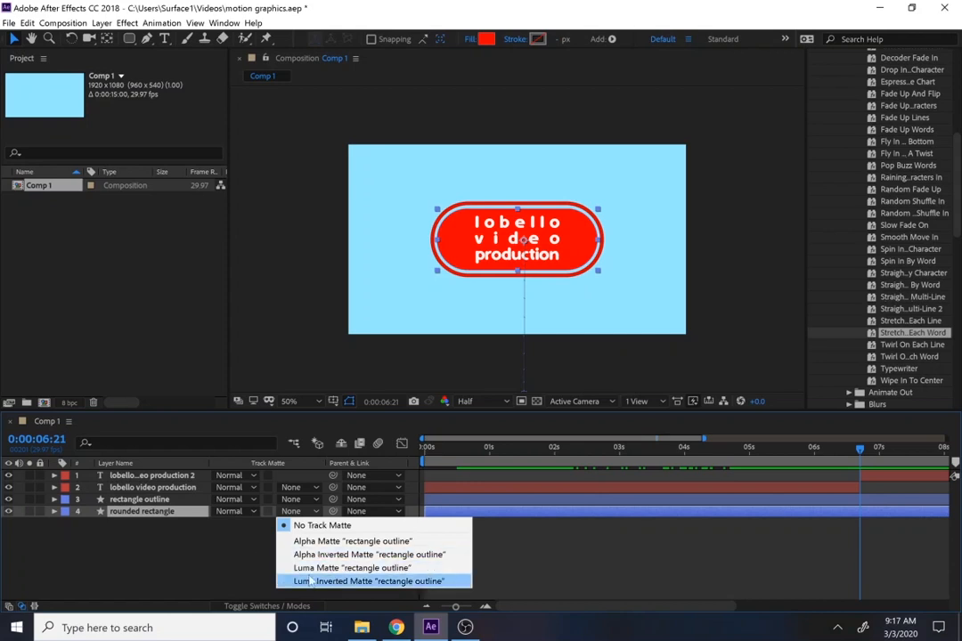
click(230, 574)
click(167, 477)
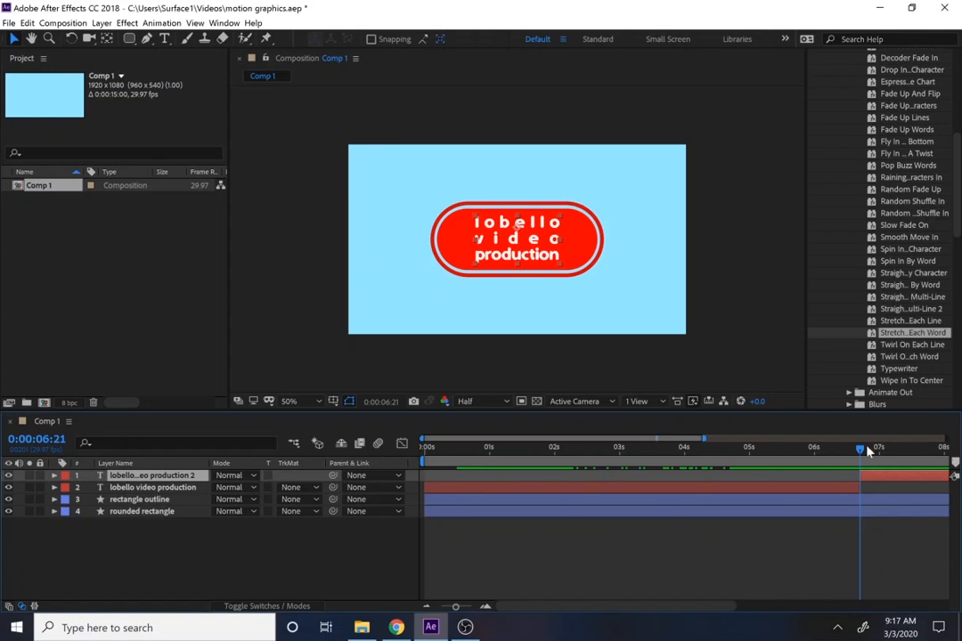
drag(866, 452, 868, 456)
click(295, 512)
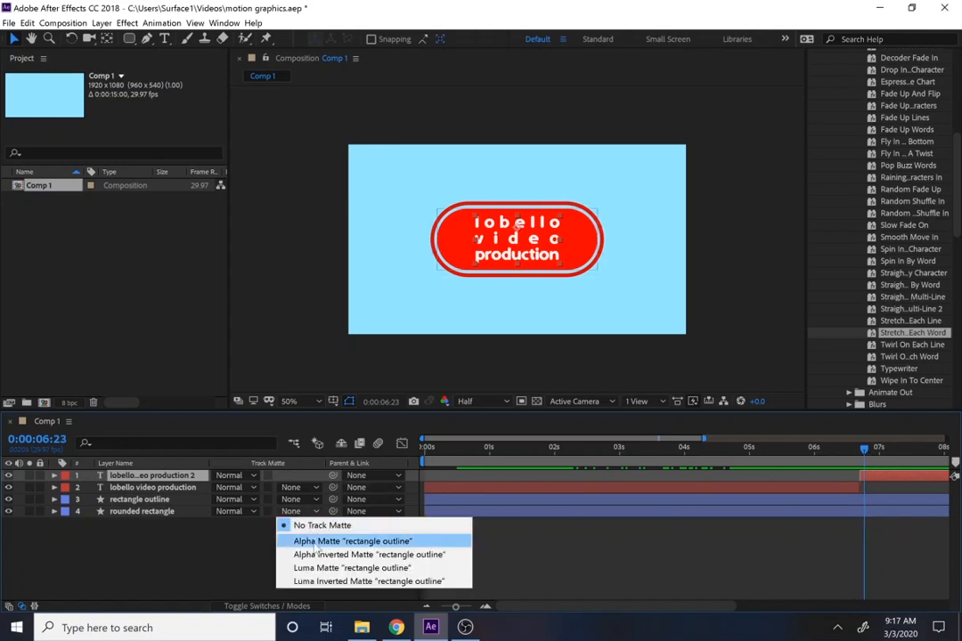
click(173, 523)
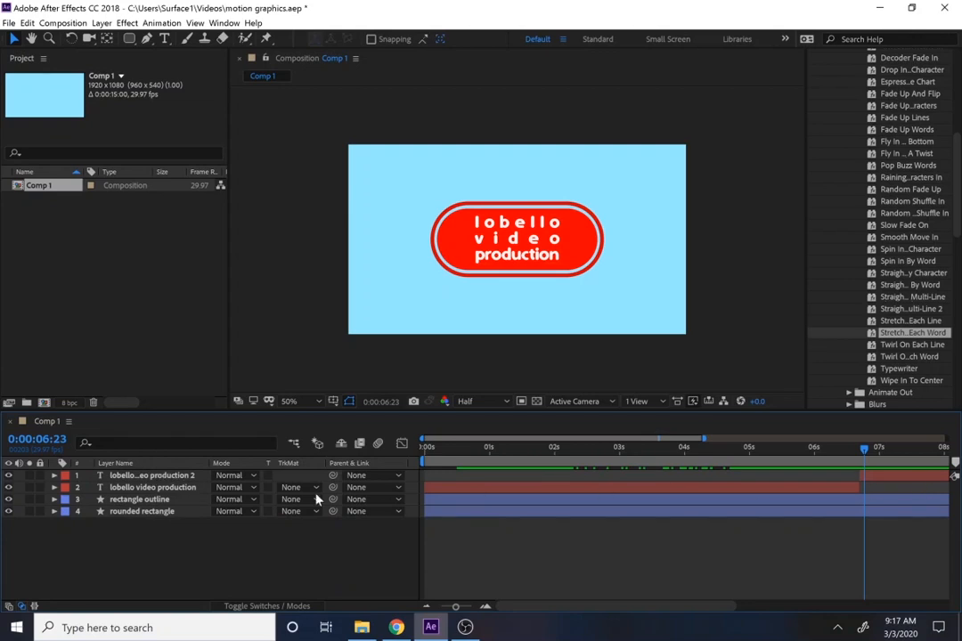
Place the second text layer directly above the rounded rectangle and use it as that rectangle's Alpha Inverted Matte.
drag(182, 476, 185, 507)
click(313, 515)
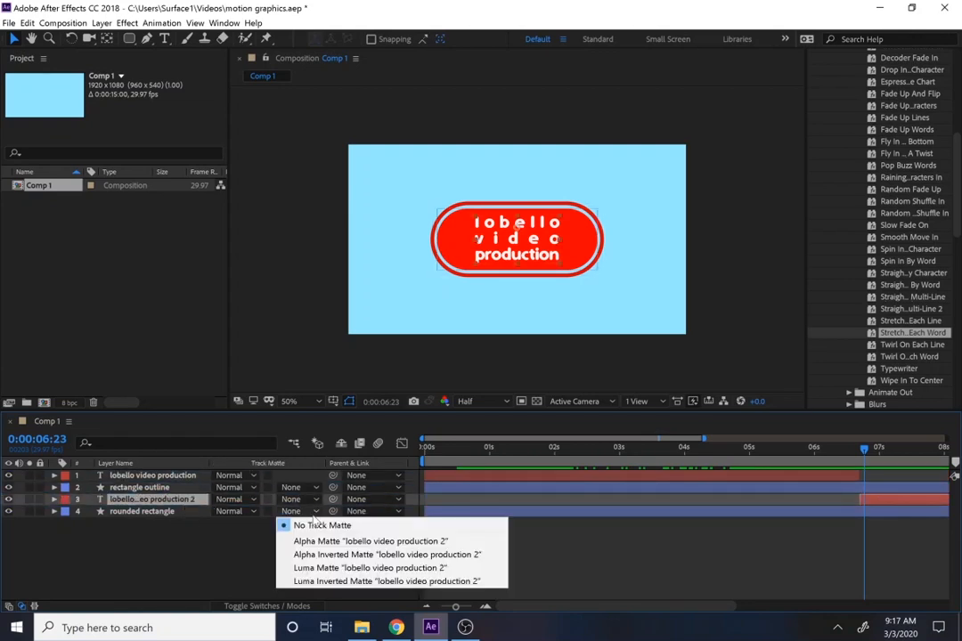
click(347, 545)
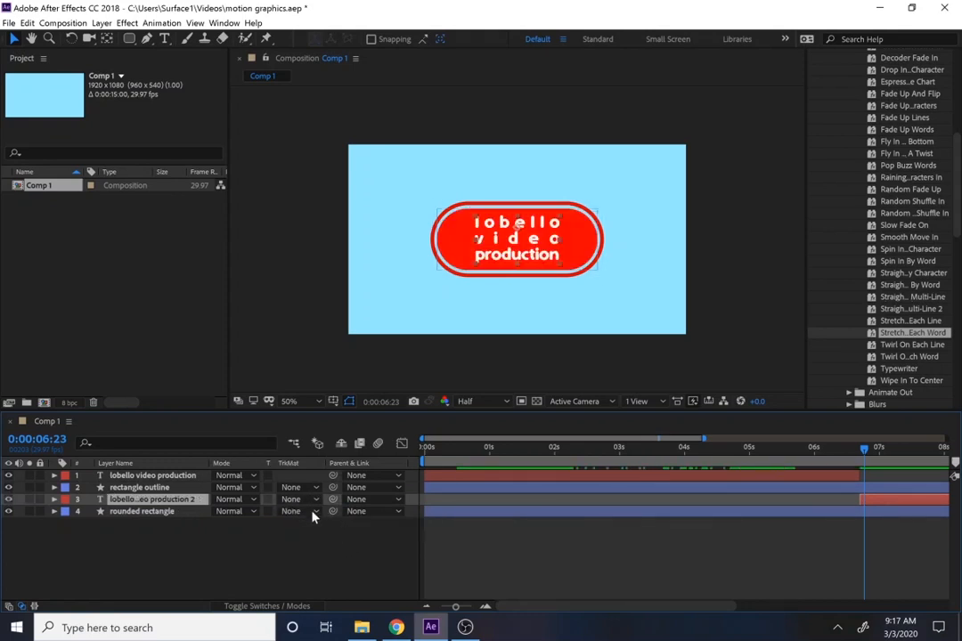
click(312, 512)
click(334, 555)
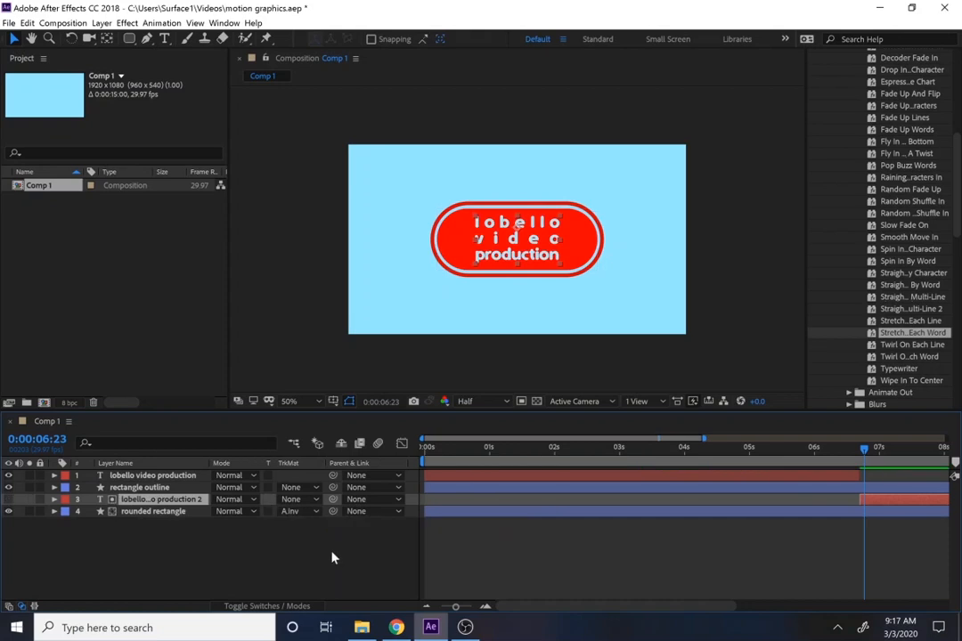
Recheck the rounded rectangle's matte option, scrub across the text split, and save the project.
click(303, 512)
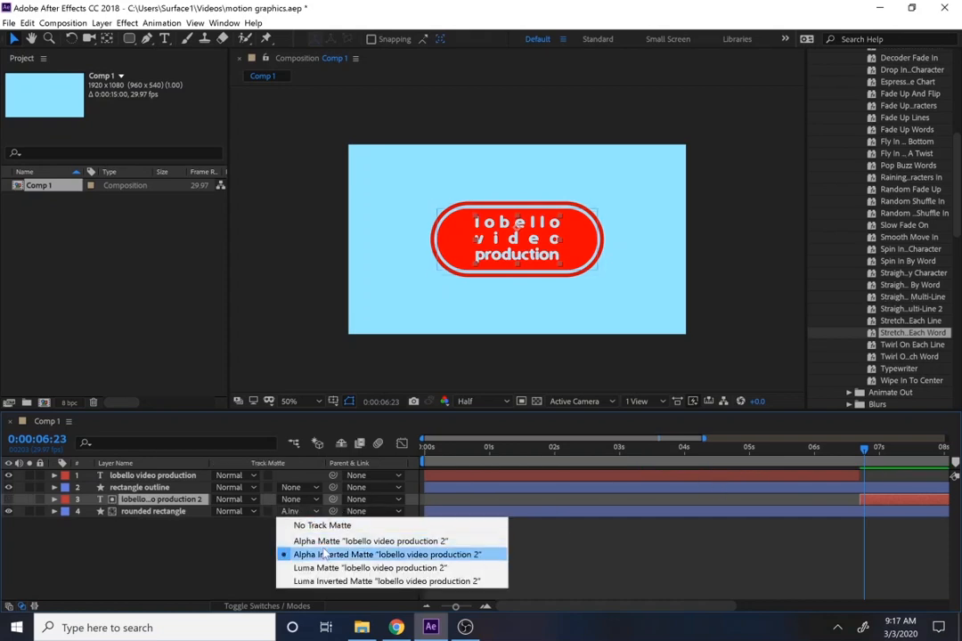
click(420, 563)
drag(853, 455, 827, 498)
key(ctrl+s)
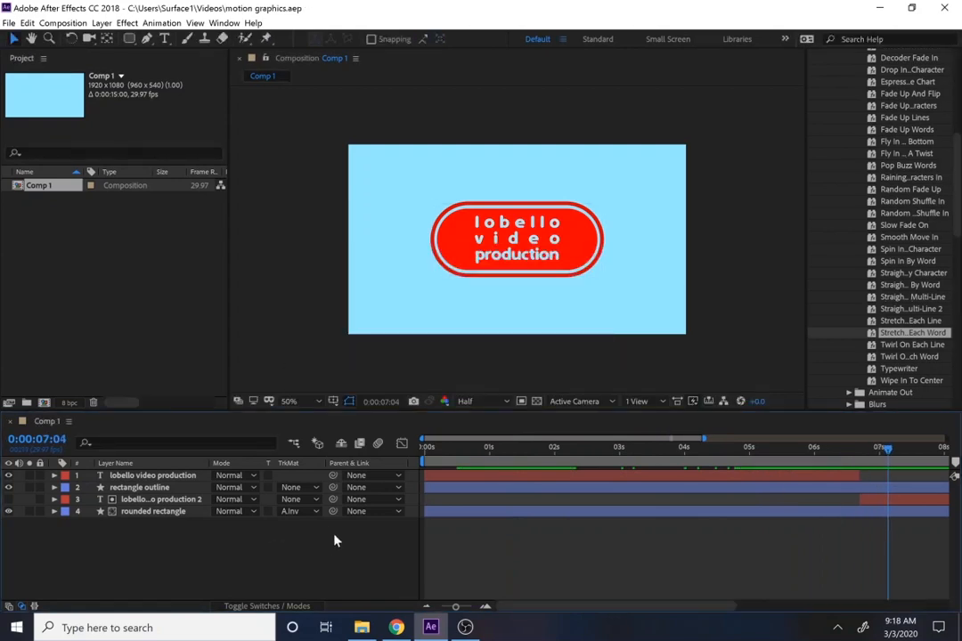
Open Premiere Pro and create a sequence from the Seoul - 21118.mp4 video downloaded in Chrome.
click(16, 627)
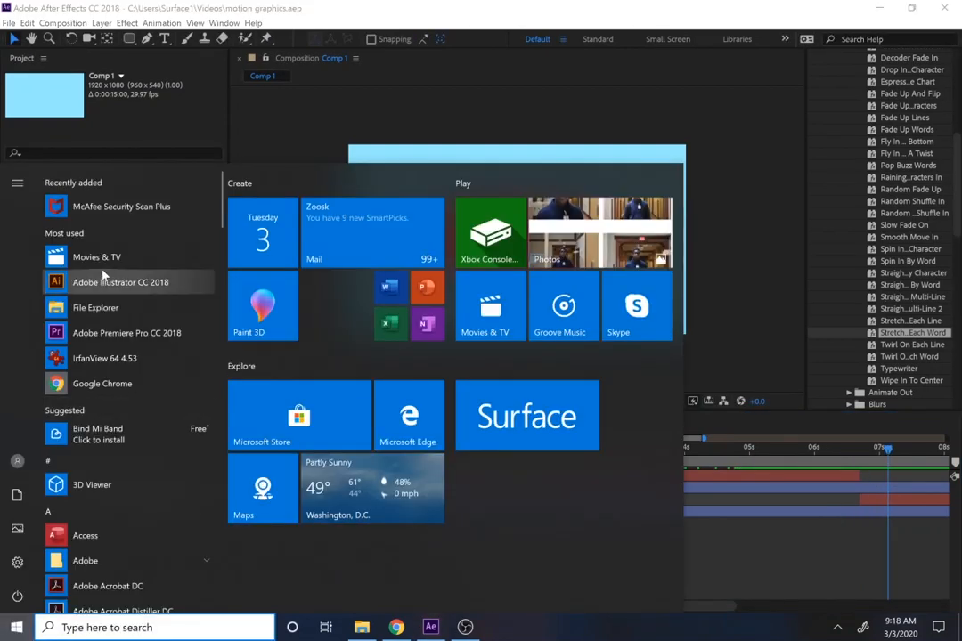
click(157, 335)
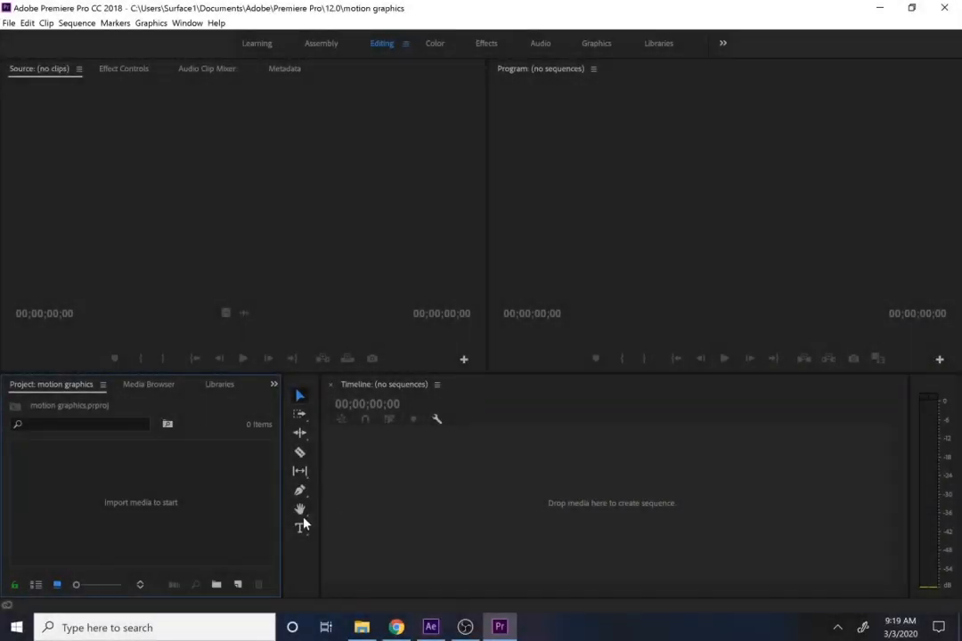
click(392, 629)
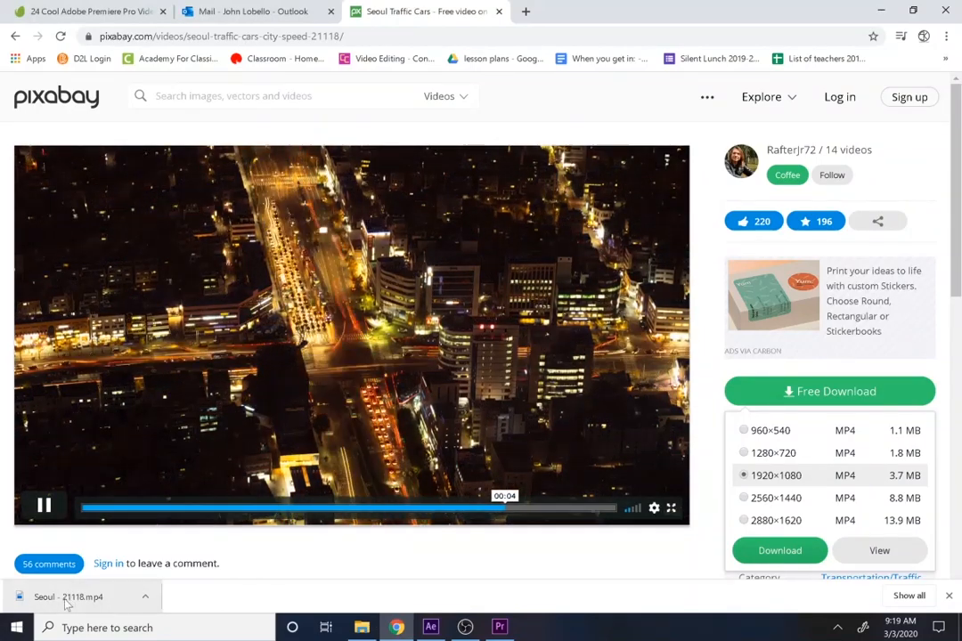
drag(64, 607, 417, 482)
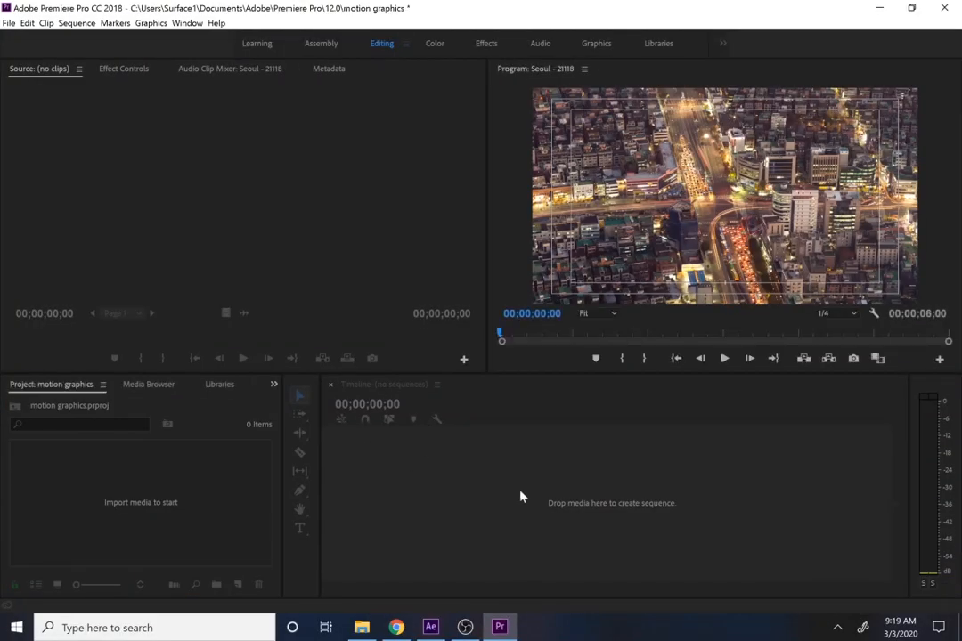
click(501, 417)
drag(501, 419, 470, 419)
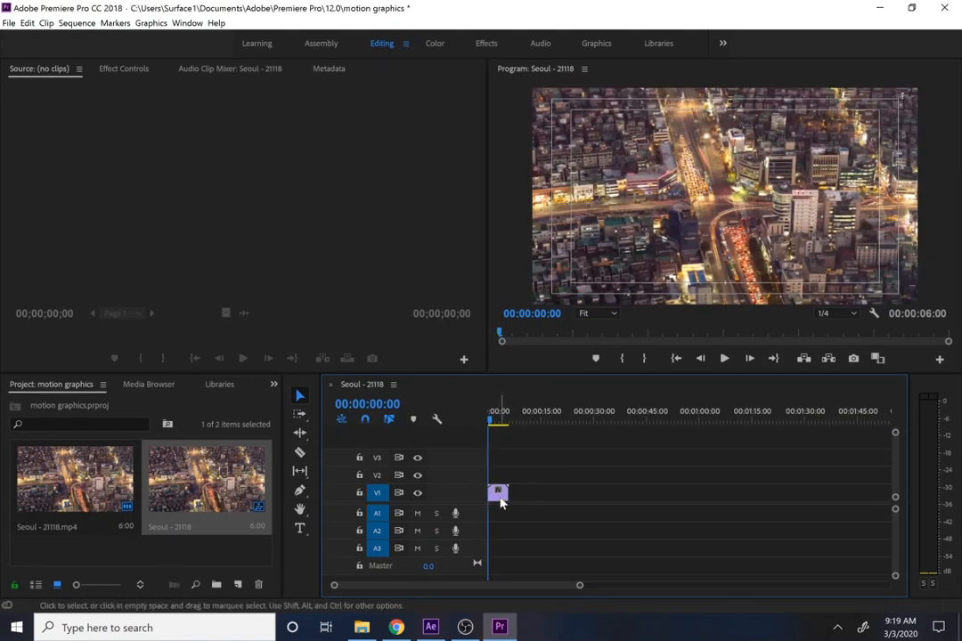
drag(579, 585, 473, 585)
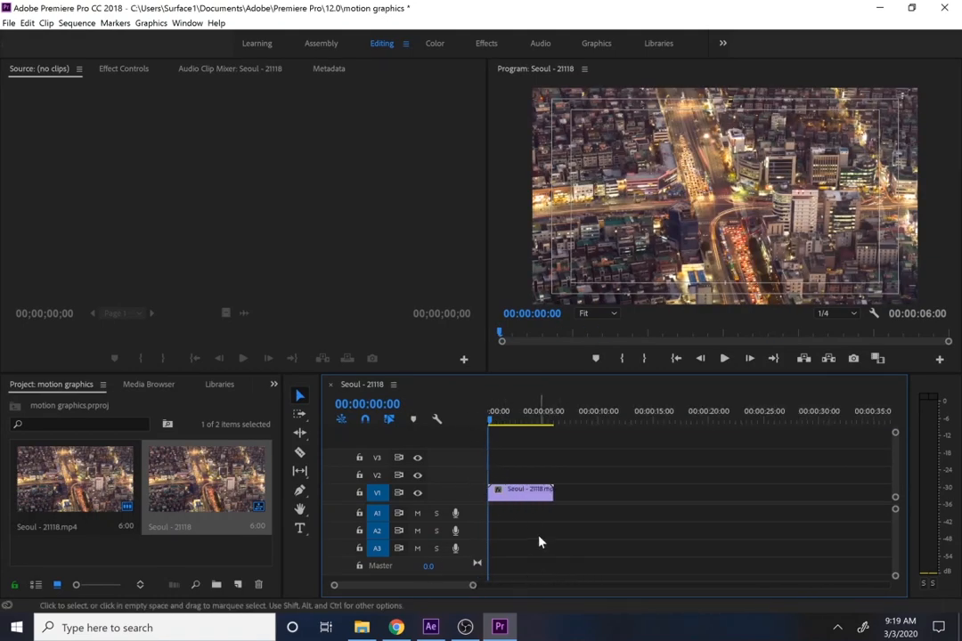
Set the Seoul clip's speed to 79% and scrub through the slowed footage.
right_click(510, 501)
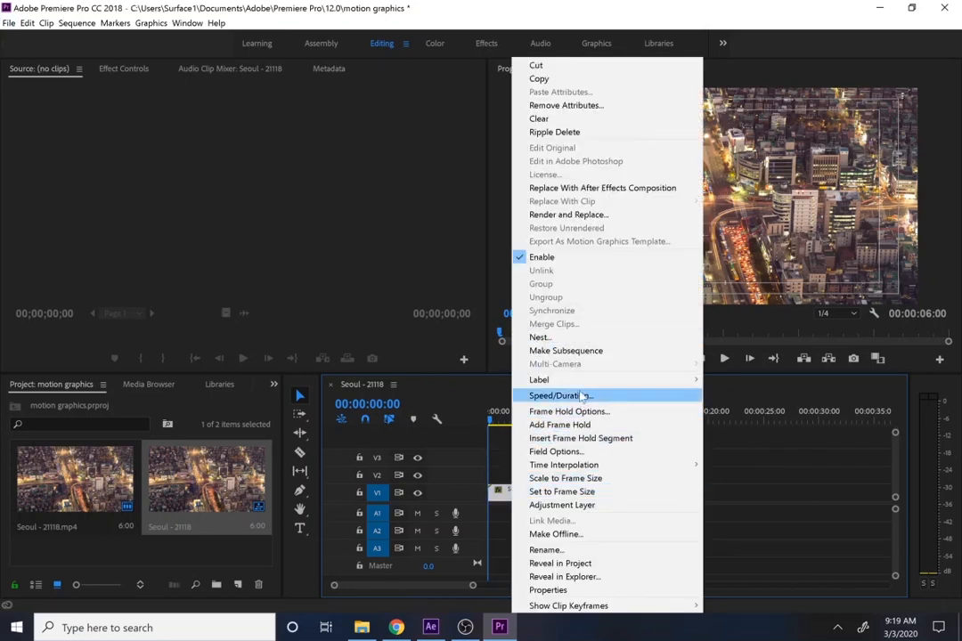
click(543, 395)
text(79)
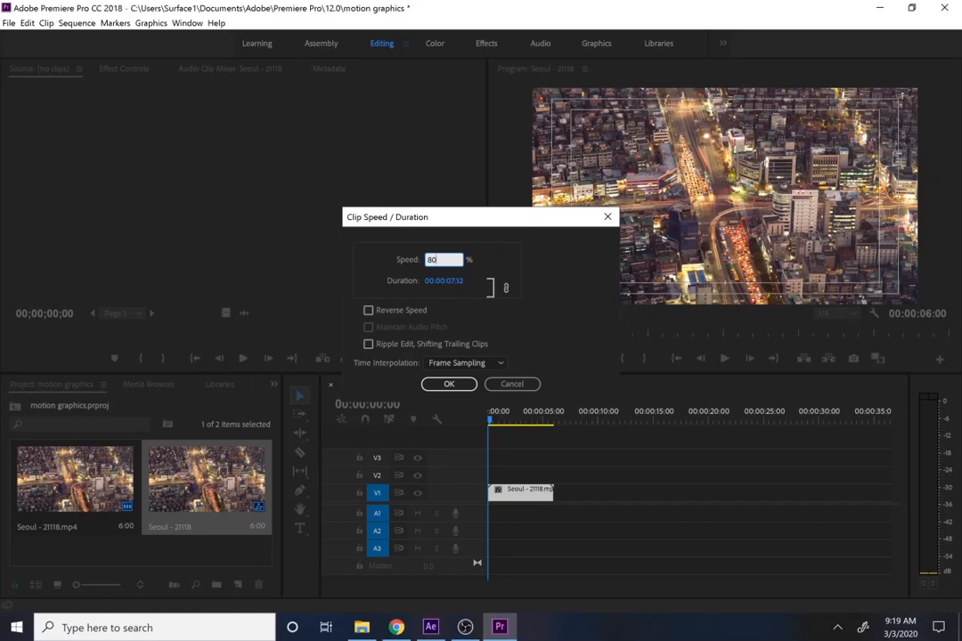
click(449, 384)
mouse_move(535, 432)
mouse_down()
mouse_move(586, 421)
mouse_move(539, 422)
mouse_up()
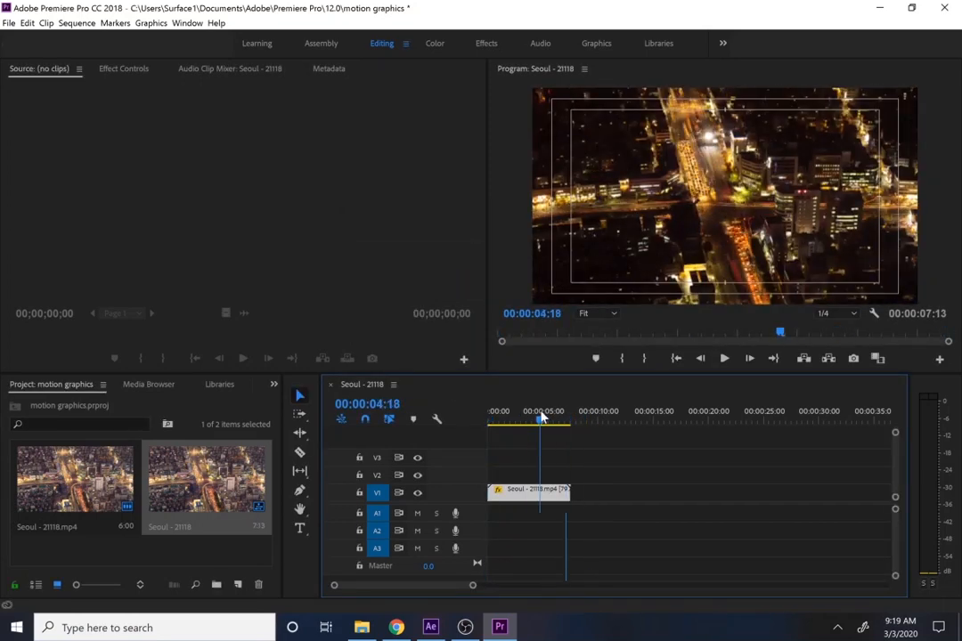
Switch to After Effects and check which folder the motion graphics project is saved in.
click(397, 629)
click(398, 629)
click(431, 627)
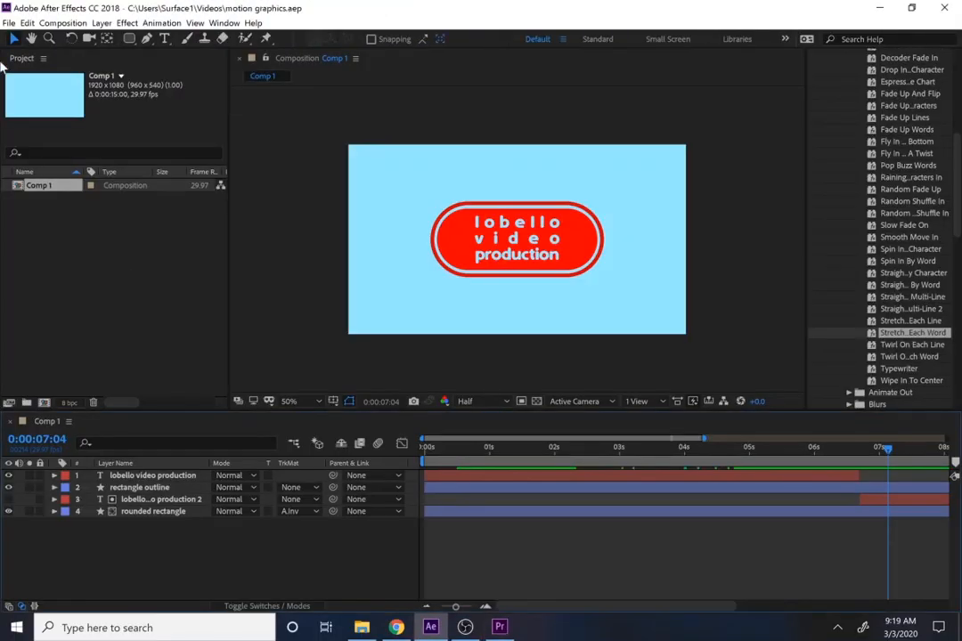
click(8, 22)
mouse_move(125, 146)
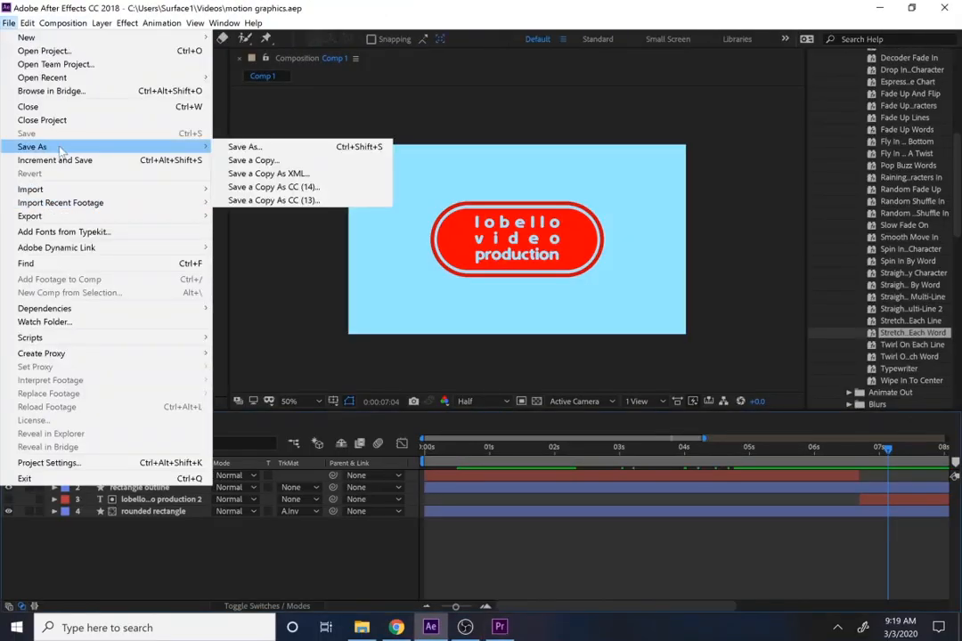
click(265, 148)
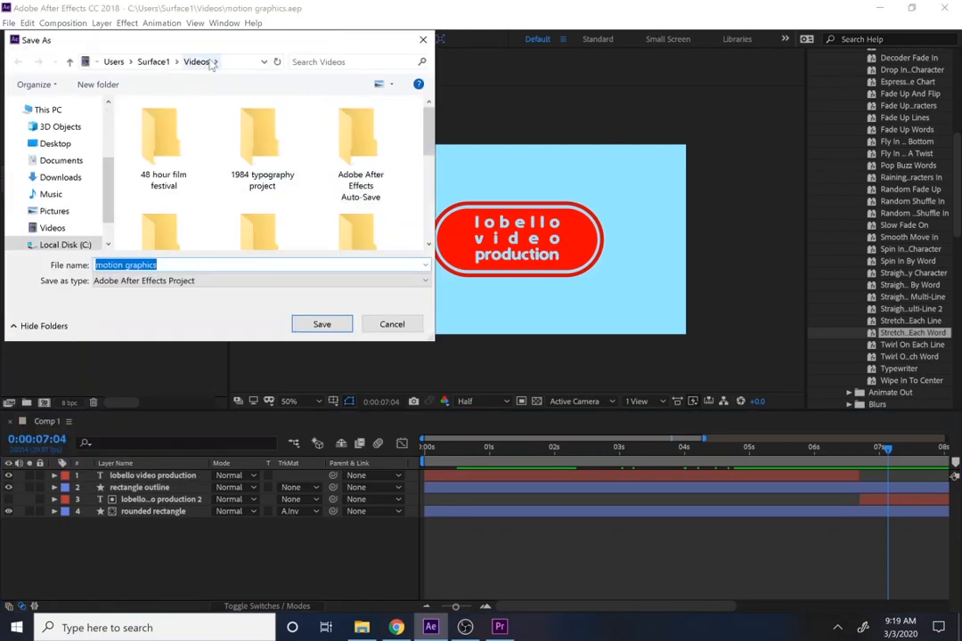
click(392, 324)
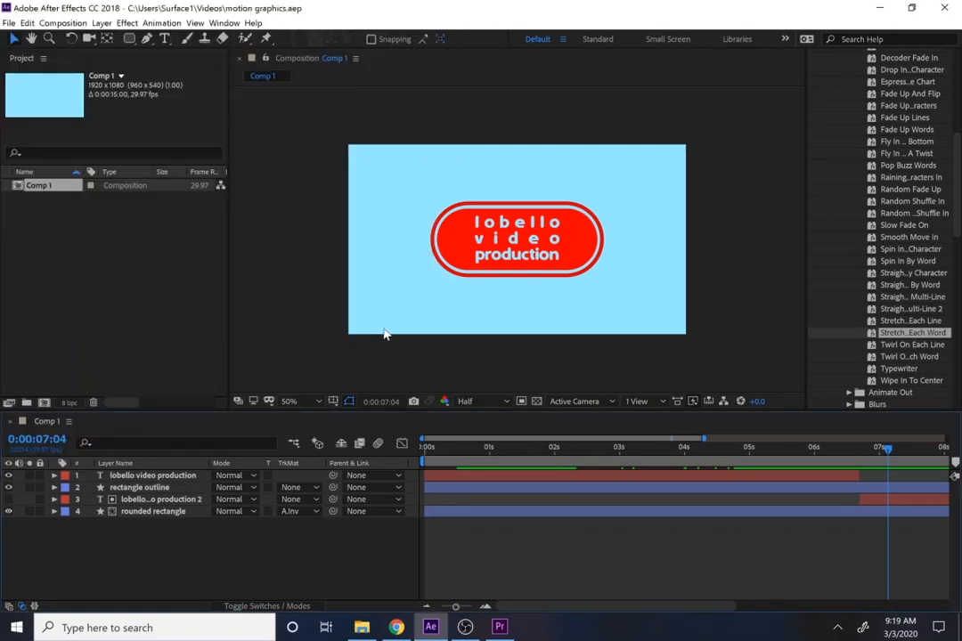
Import Comp 1 from the motion graphics After Effects project in the Videos folder into the Premiere Pro project.
click(443, 630)
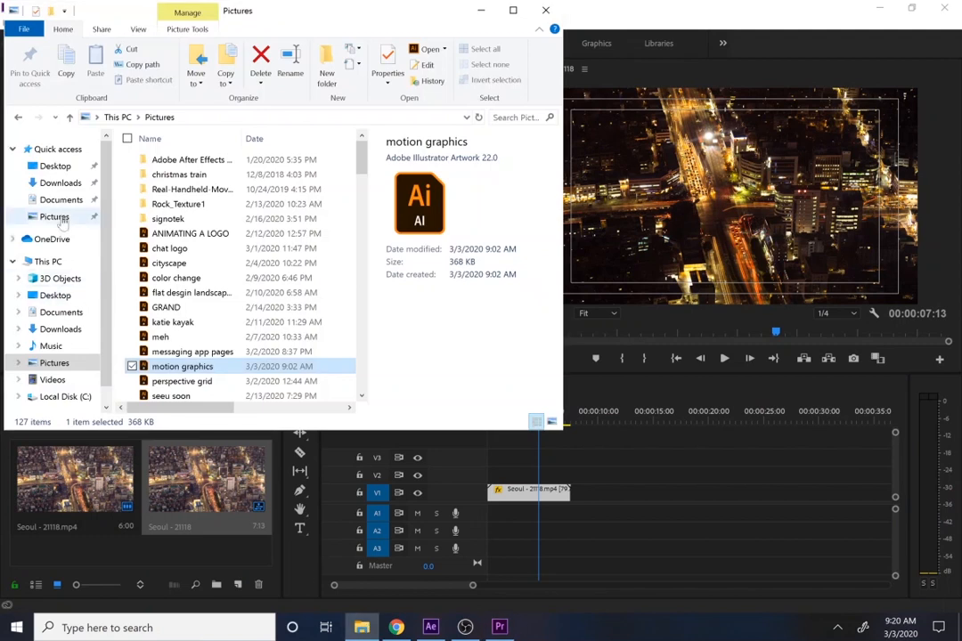
click(52, 380)
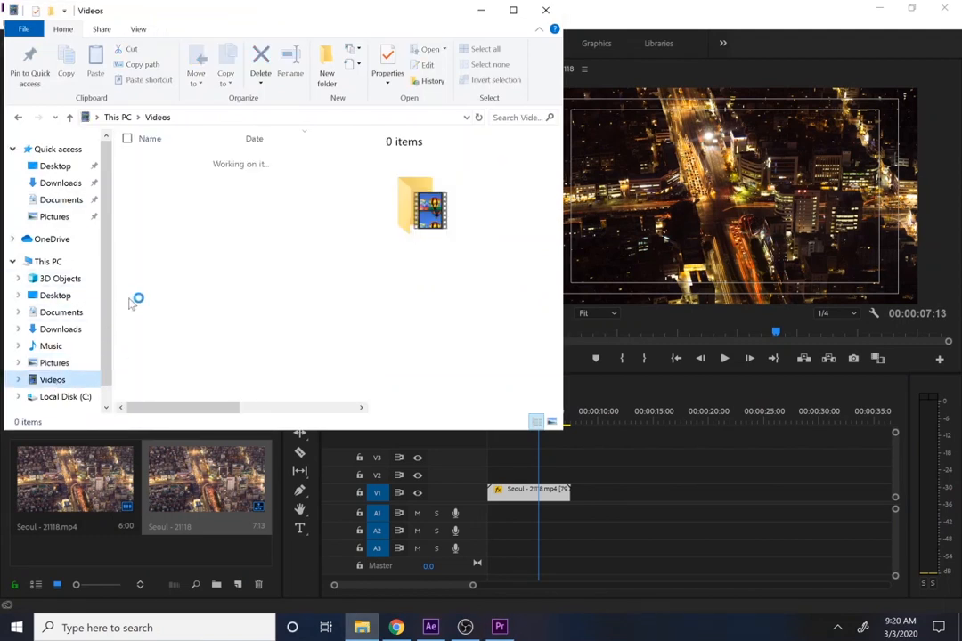
drag(182, 263, 156, 543)
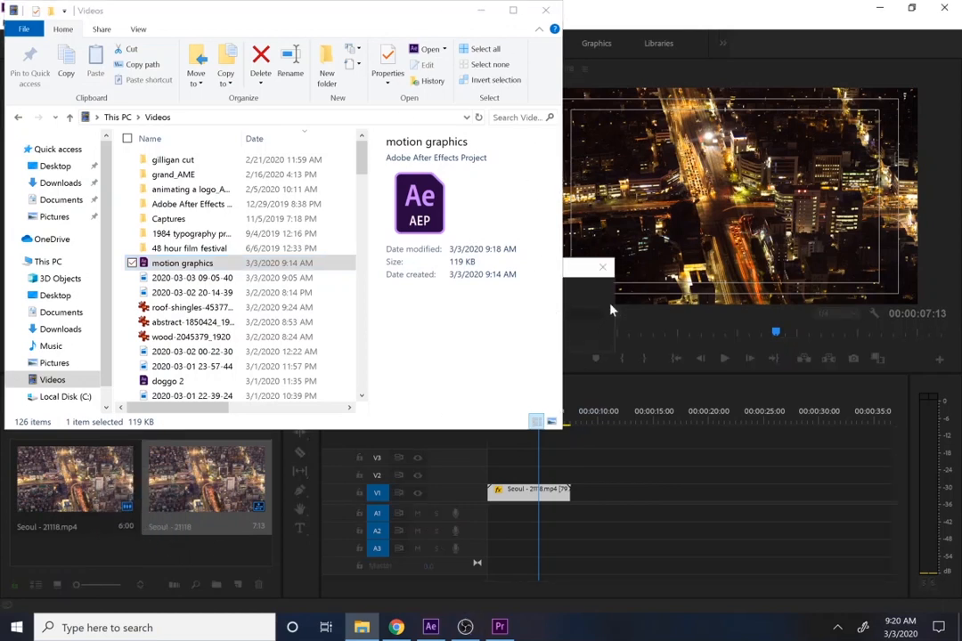
click(499, 625)
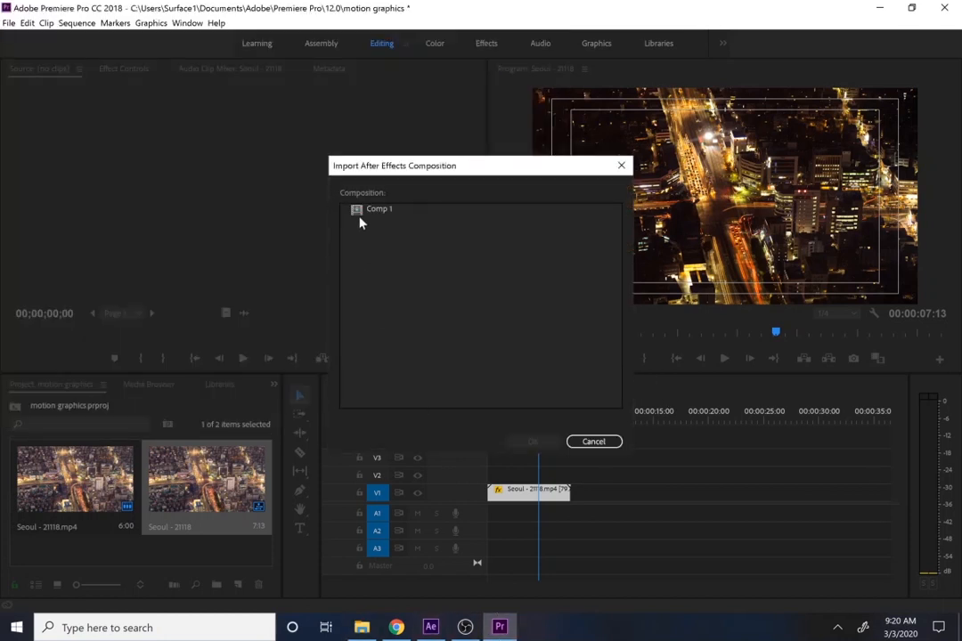
click(367, 212)
click(536, 445)
click(376, 214)
click(533, 442)
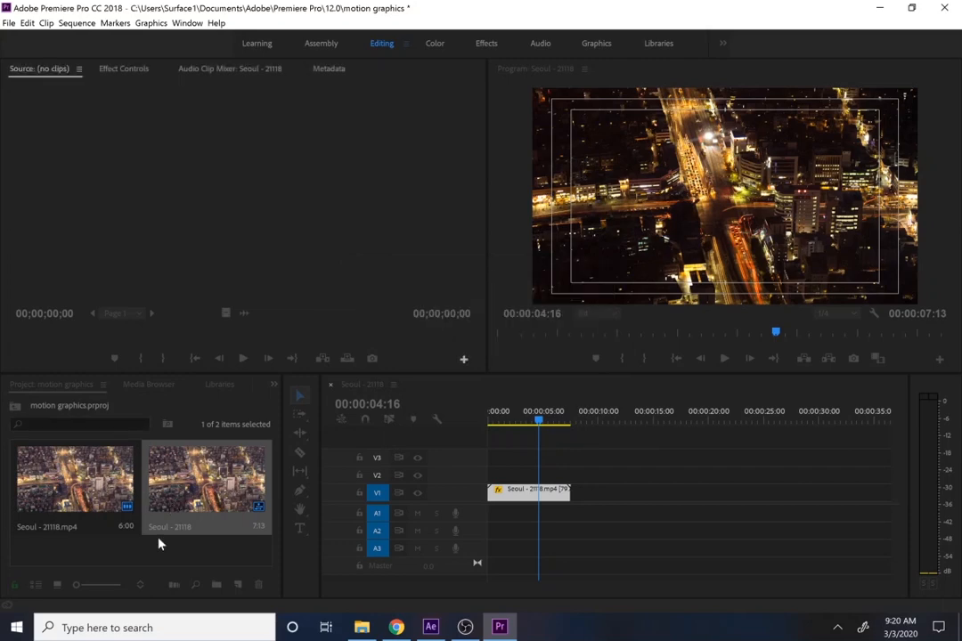
Place the imported Comp 1 on V2 above the Seoul clip at the sequence start and play it back.
drag(316, 433, 489, 475)
click(503, 420)
drag(504, 420, 451, 420)
key(space)
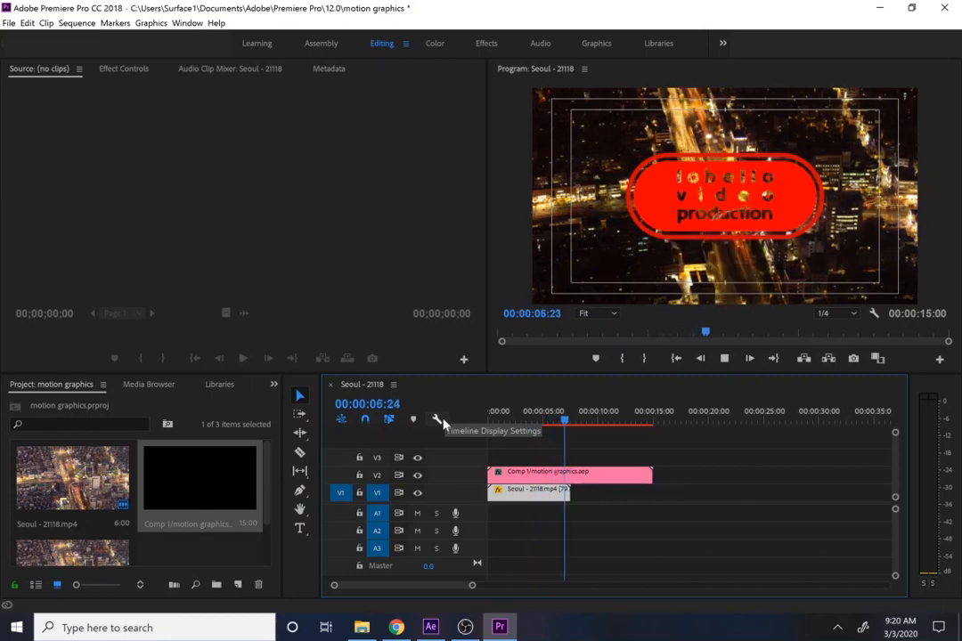
key(space)
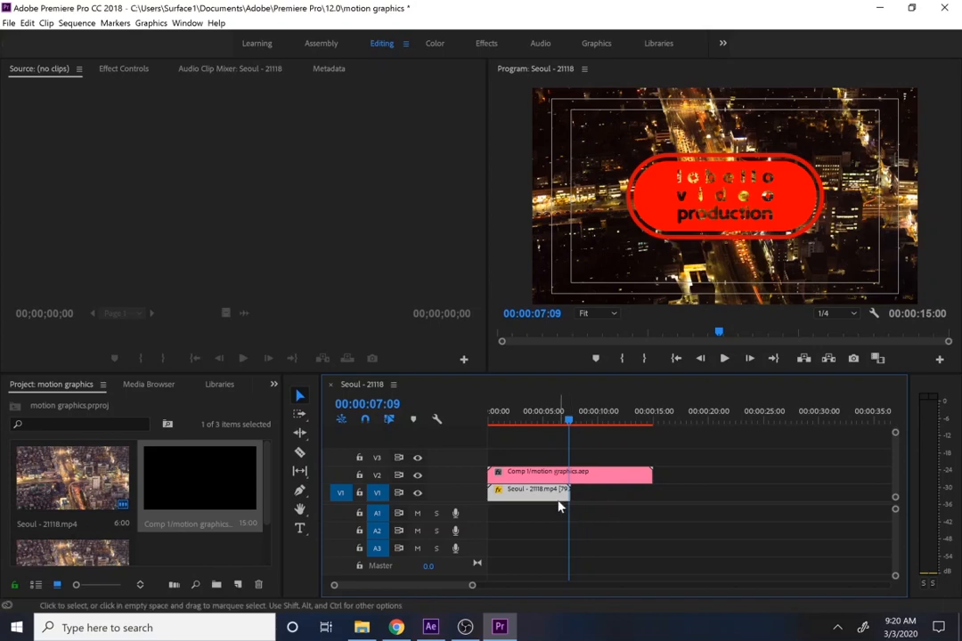
Duplicate the Seoul clip directly after the original on V1 and split the logo comp at 00:00:07:07.
drag(549, 504, 618, 509)
drag(541, 419, 568, 421)
key(c)
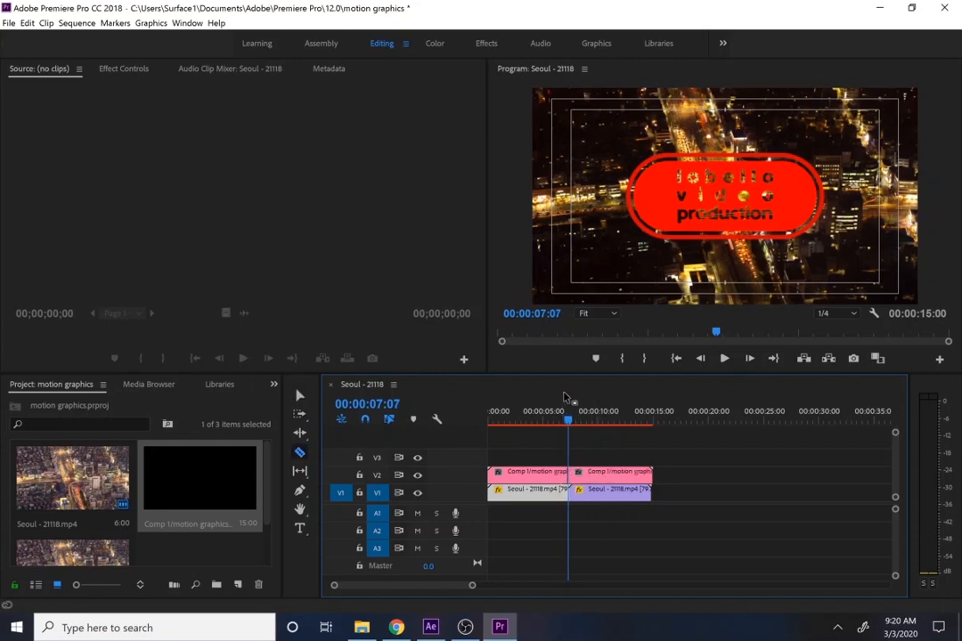
Move the second part of the split logo comp earlier so it starts at 00:00:06:17.
drag(569, 420, 563, 422)
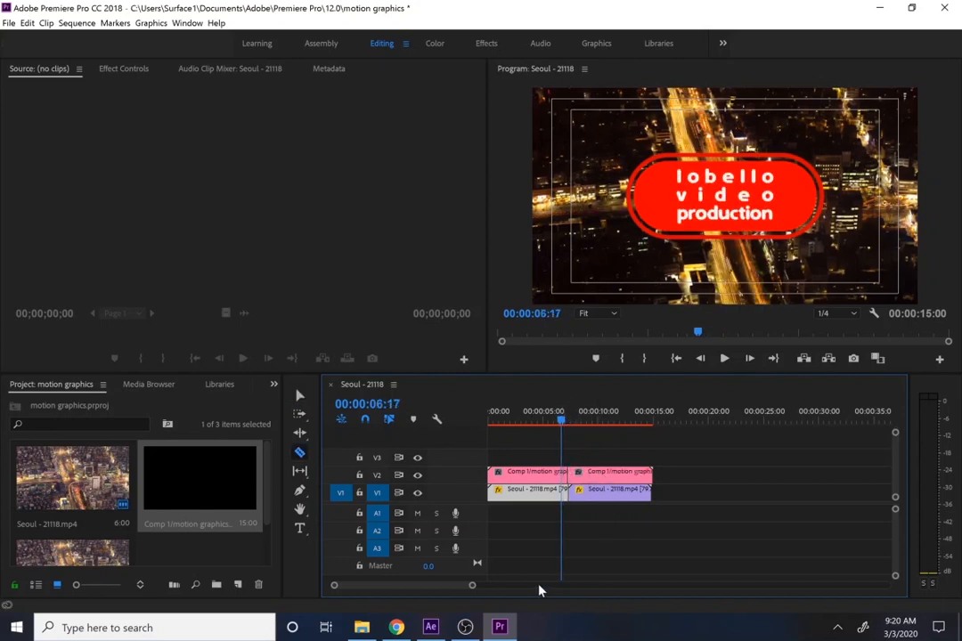
drag(473, 585, 361, 585)
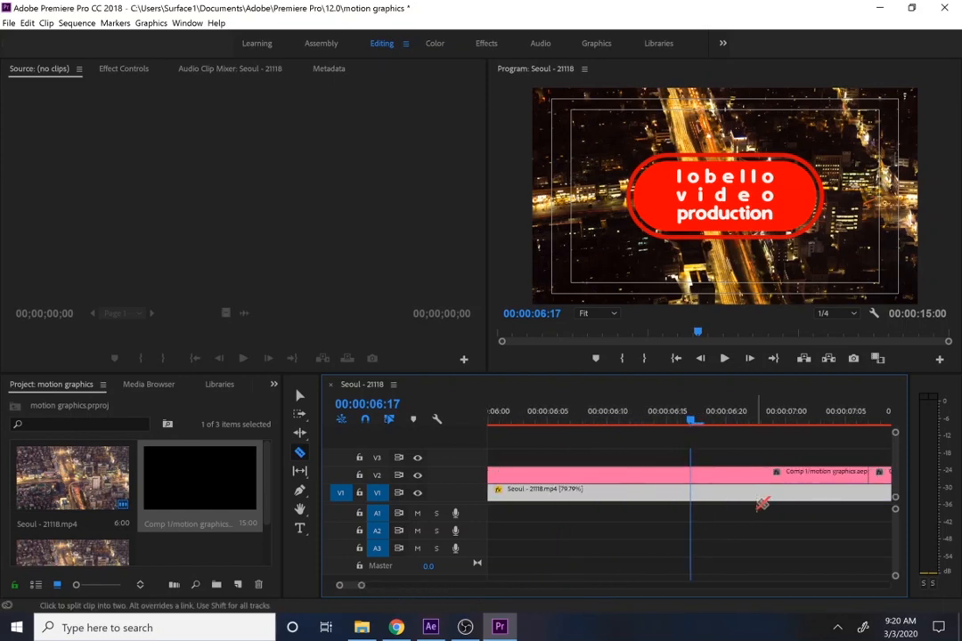
mouse_move(692, 426)
mouse_down()
mouse_move(726, 423)
mouse_move(691, 423)
mouse_up()
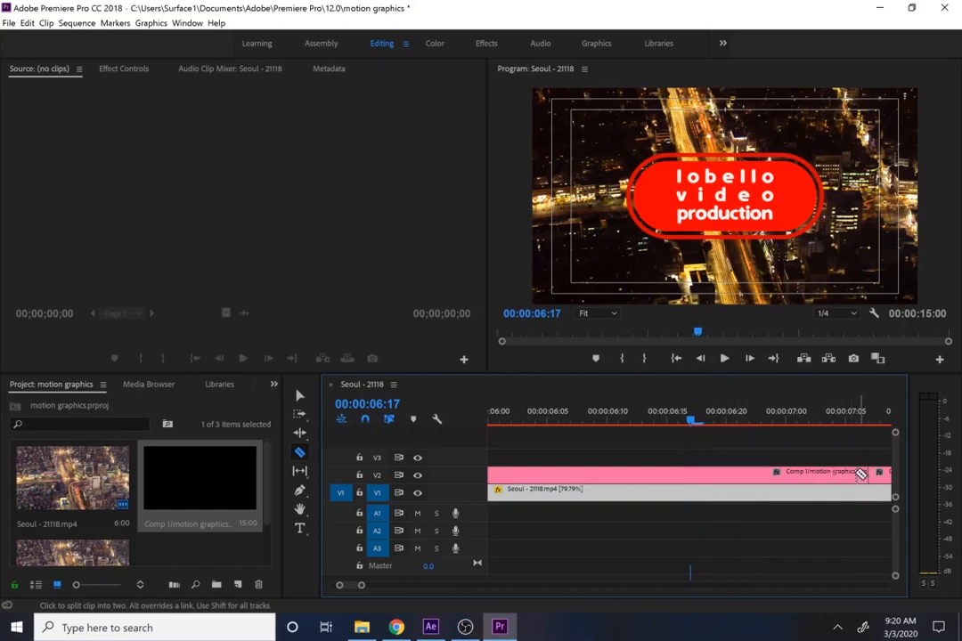
key(v)
drag(861, 475, 697, 488)
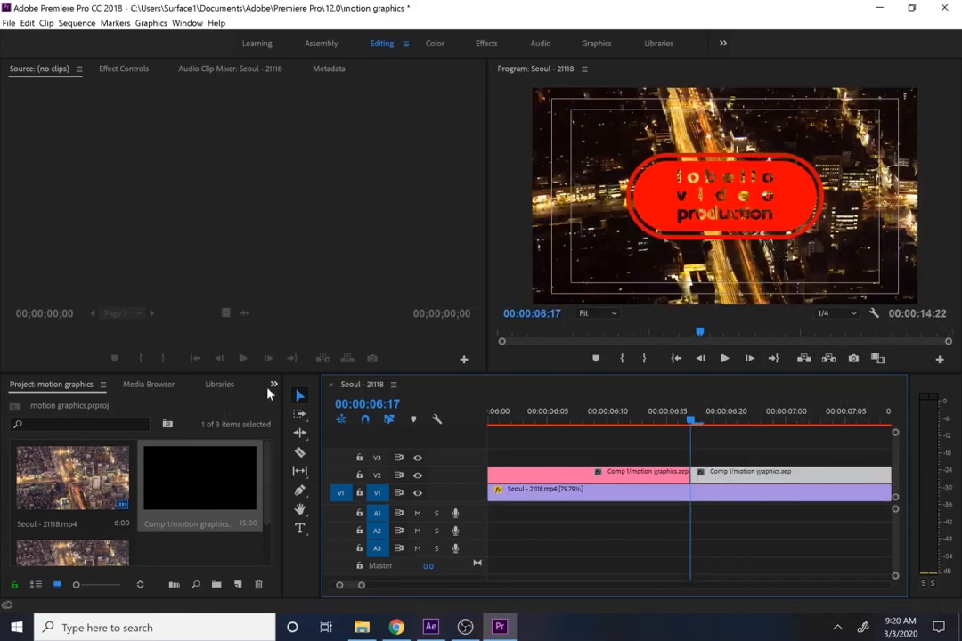
Add a Cross Dissolve between the two logo comp parts, shorten it to 14 frames, and scrub through the transition.
click(273, 385)
click(306, 461)
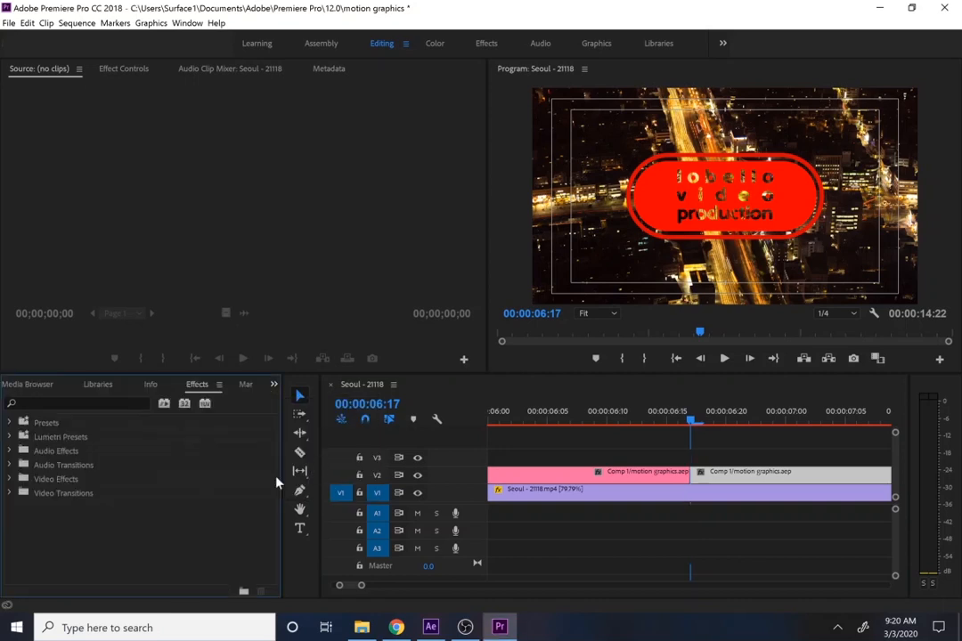
click(10, 480)
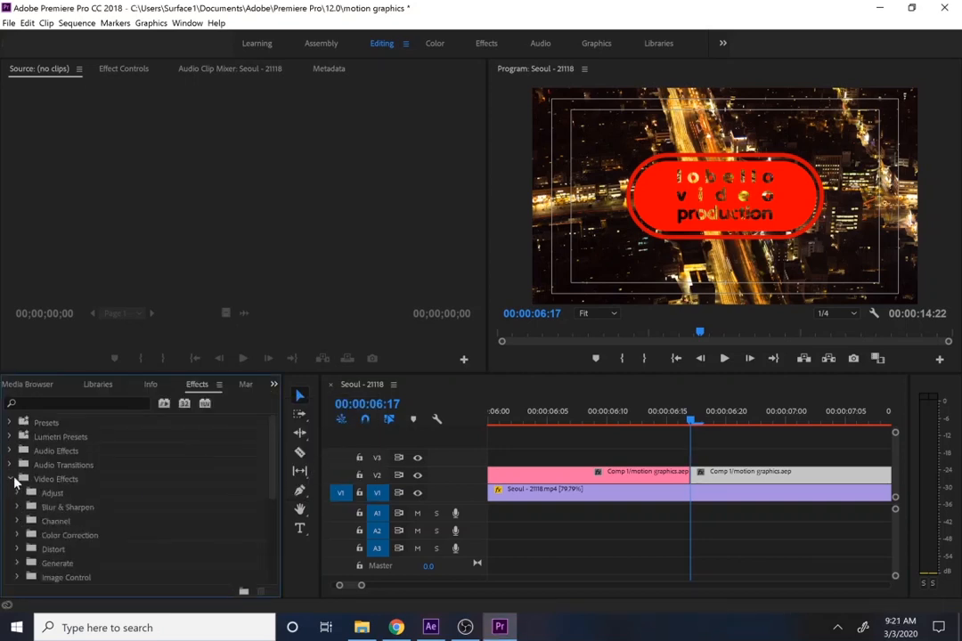
click(10, 480)
click(11, 493)
click(17, 521)
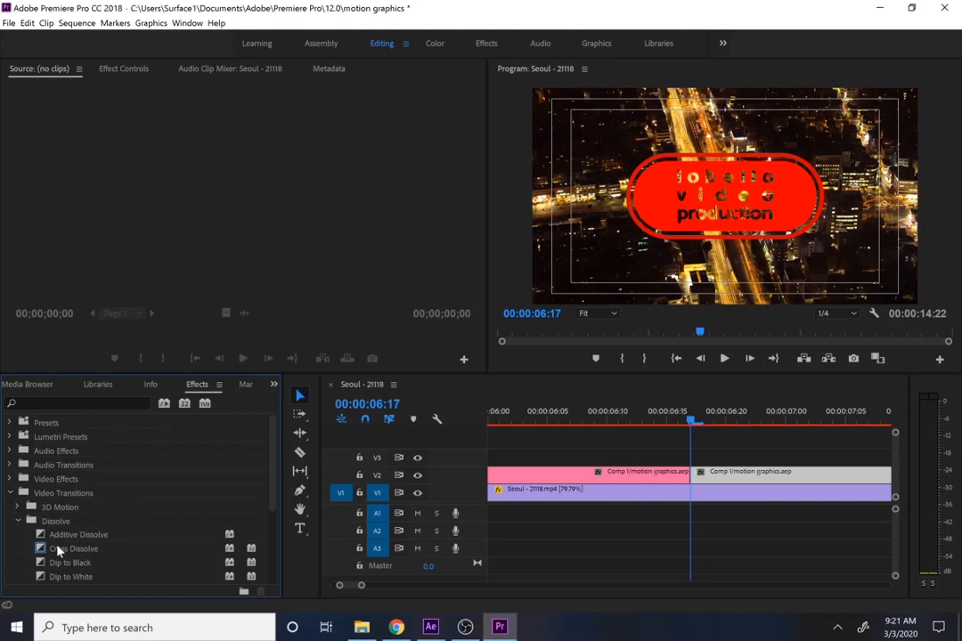
drag(58, 550, 697, 481)
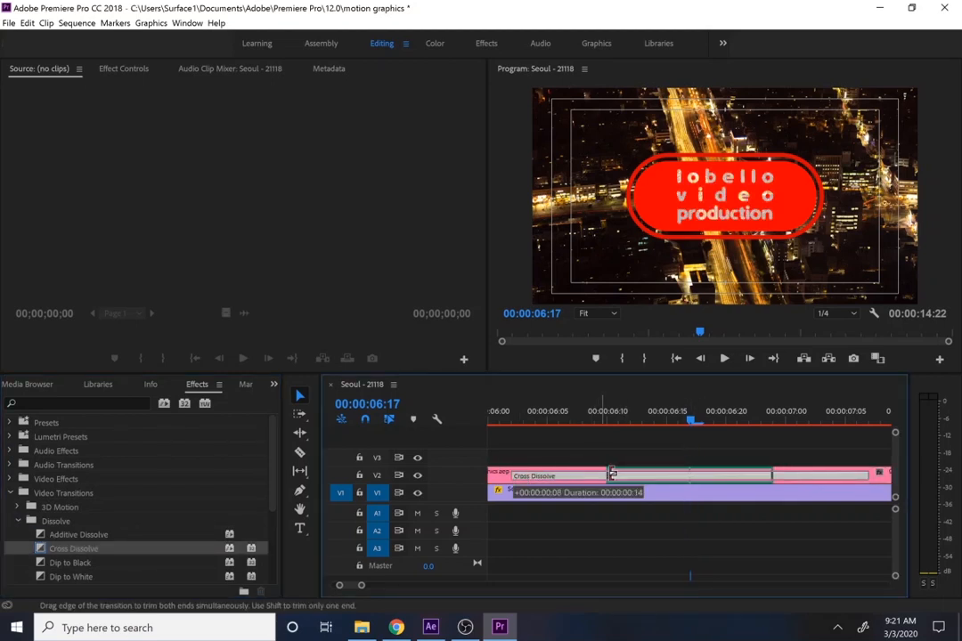
click(620, 418)
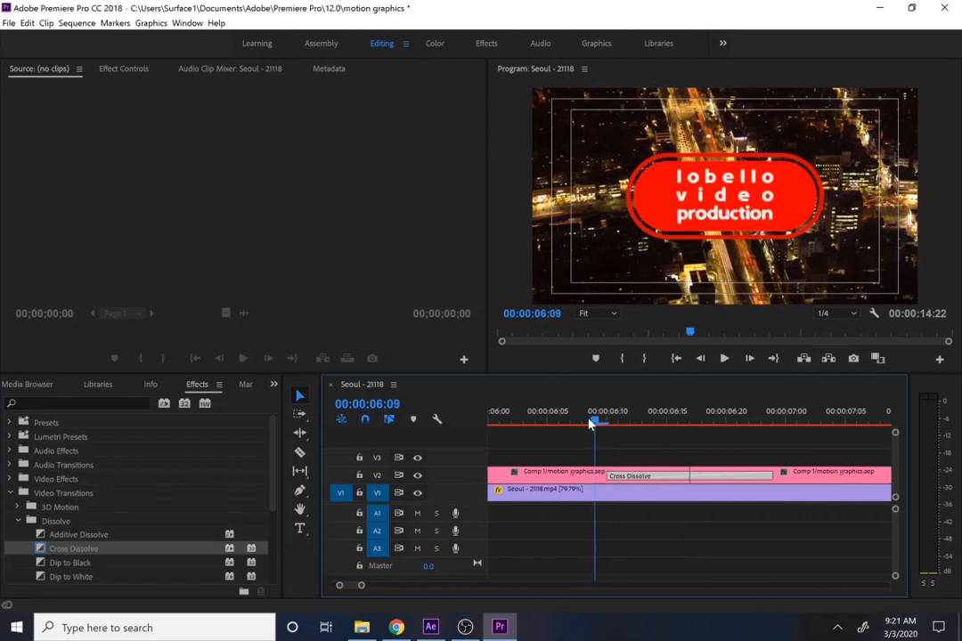
drag(589, 424, 837, 450)
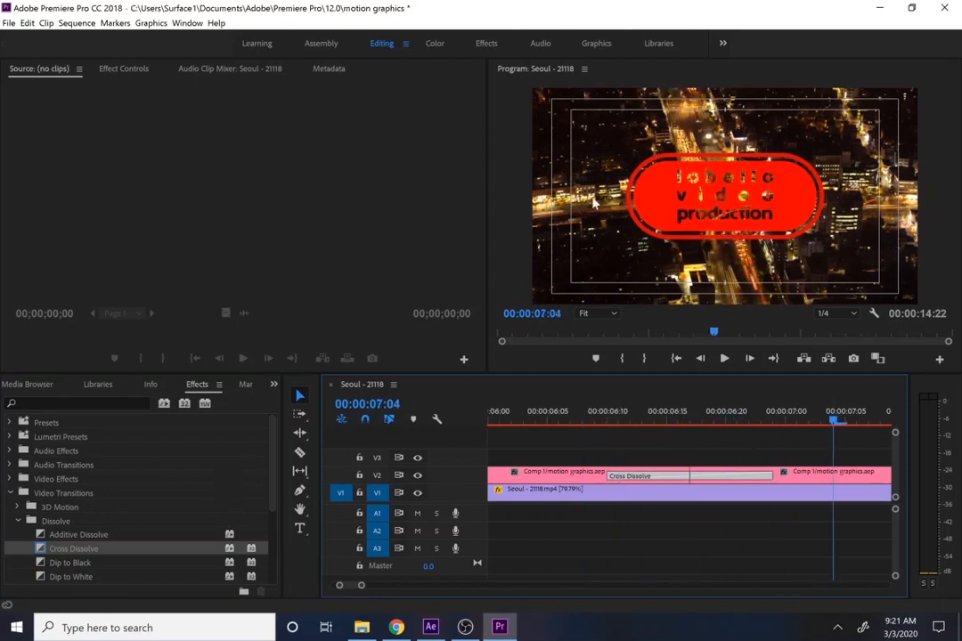
Nest both logo comp parts on V2 with their transition as Nested Sequence 01.
click(23, 384)
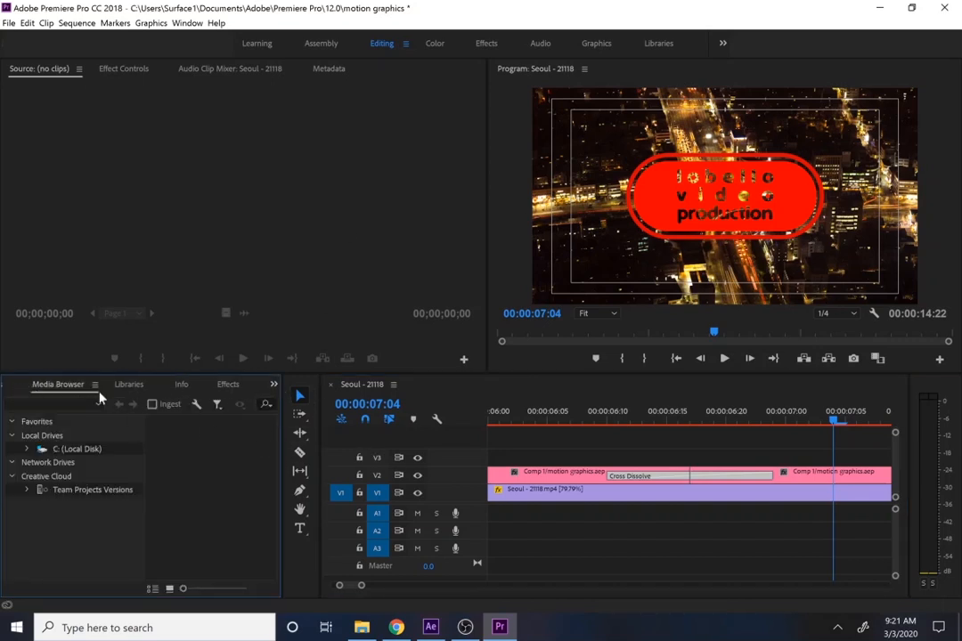
click(229, 385)
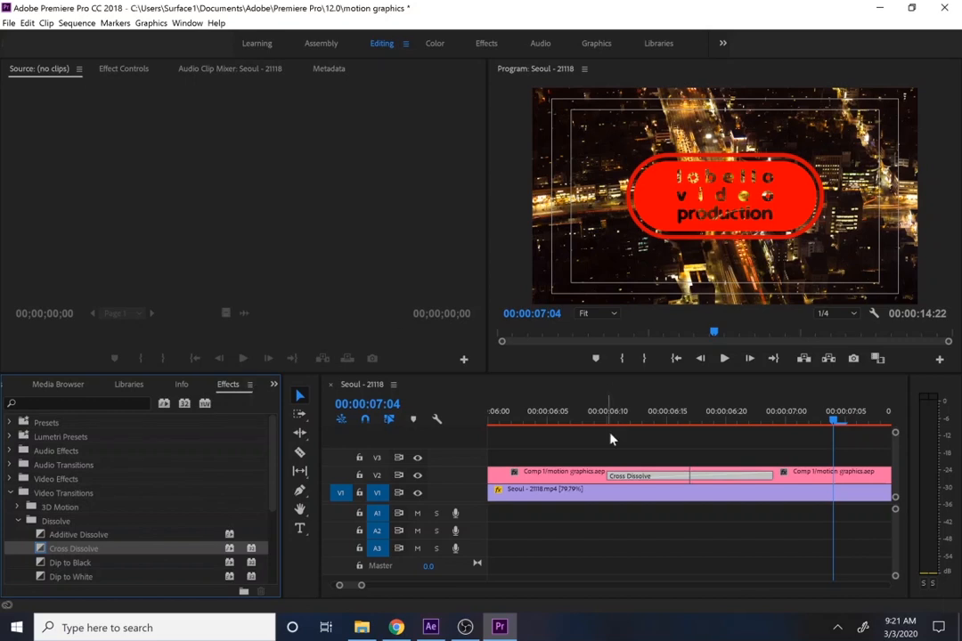
drag(608, 453, 810, 481)
right_click(810, 481)
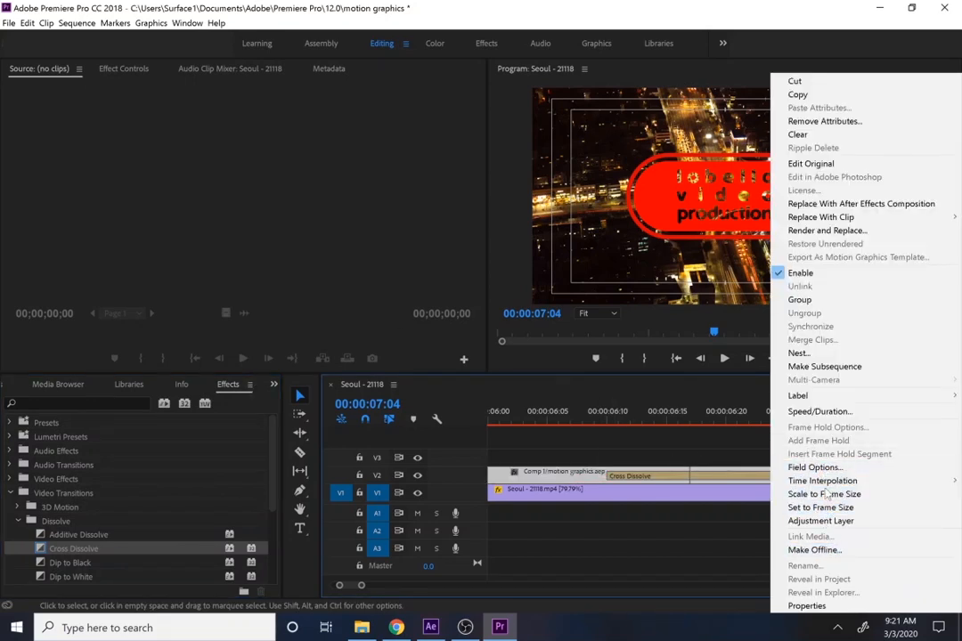
click(798, 353)
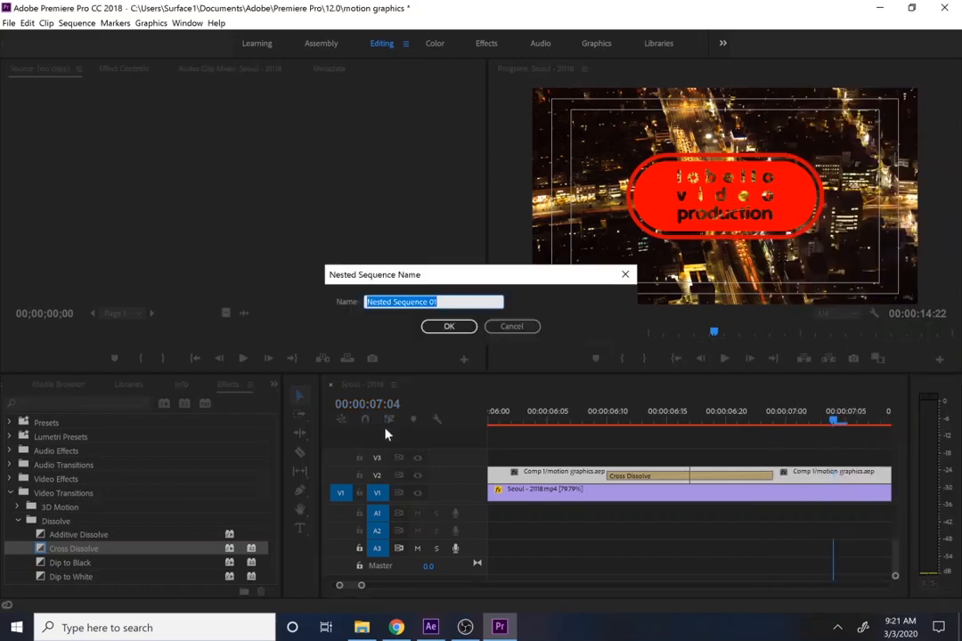
click(437, 327)
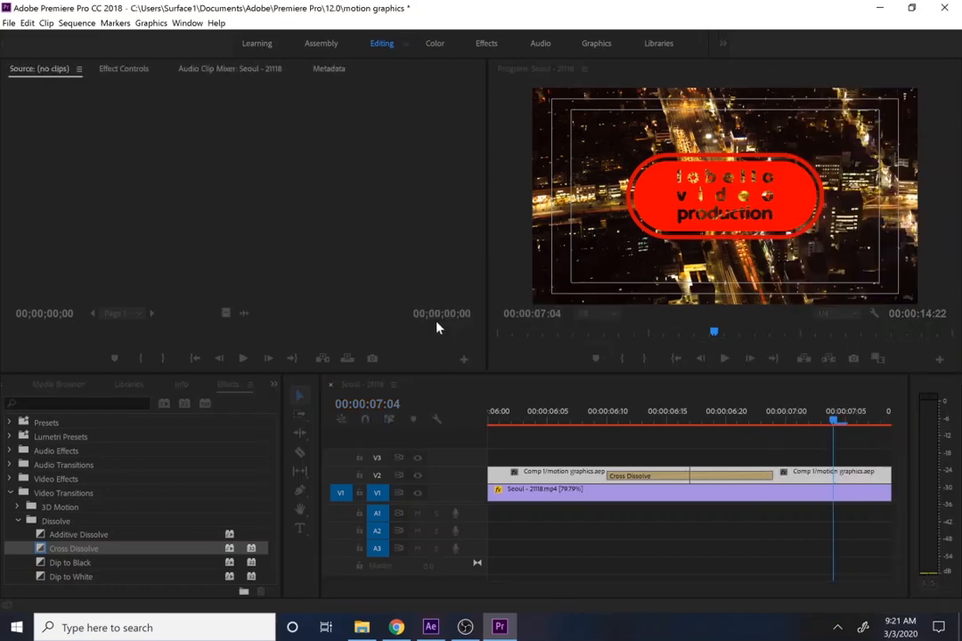
Search the effects for "color" and apply Change to Color to the nested logo sequence.
click(73, 403)
text(color)
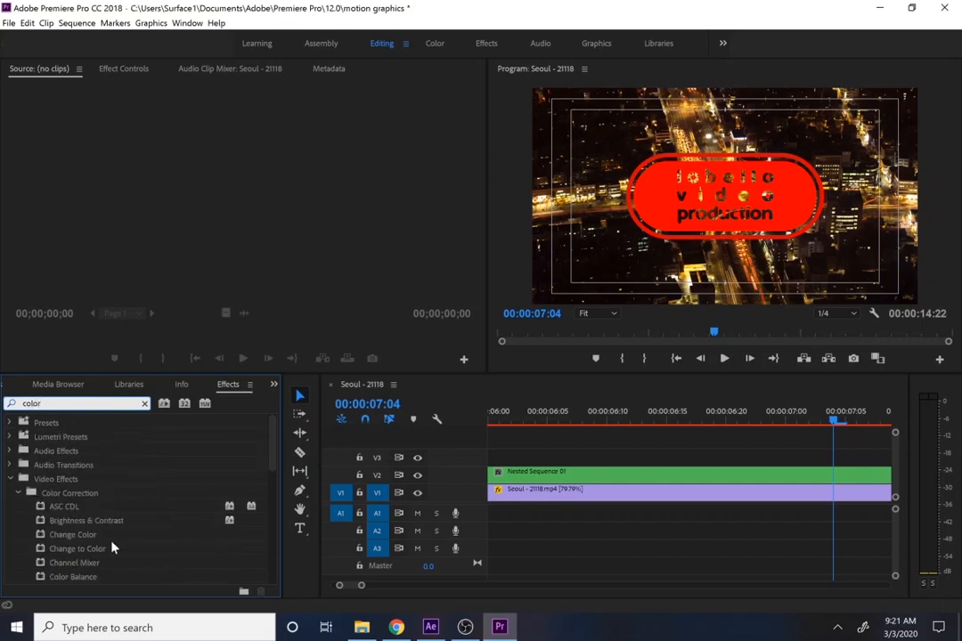
click(83, 534)
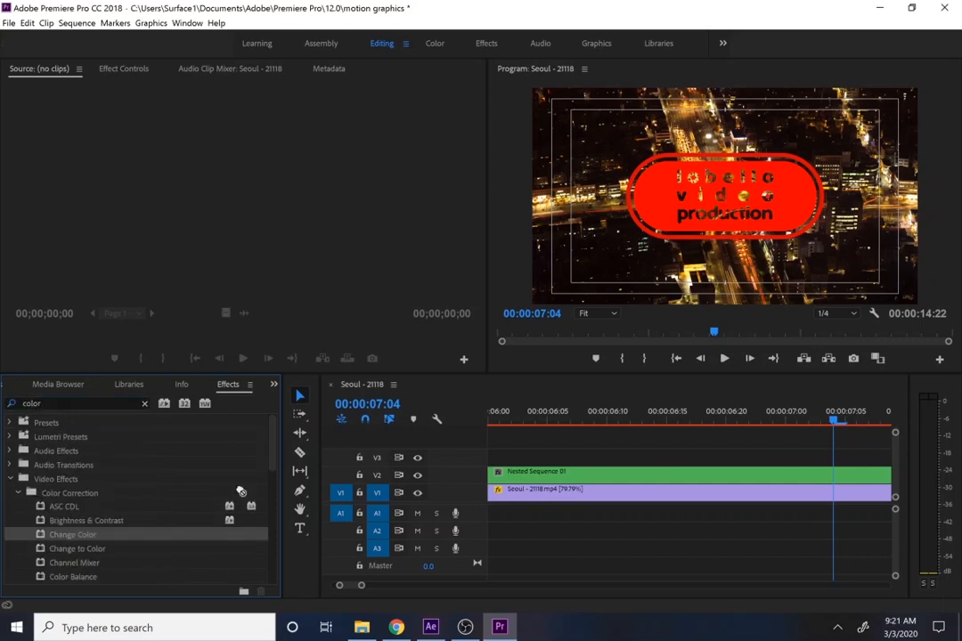
drag(82, 549, 674, 479)
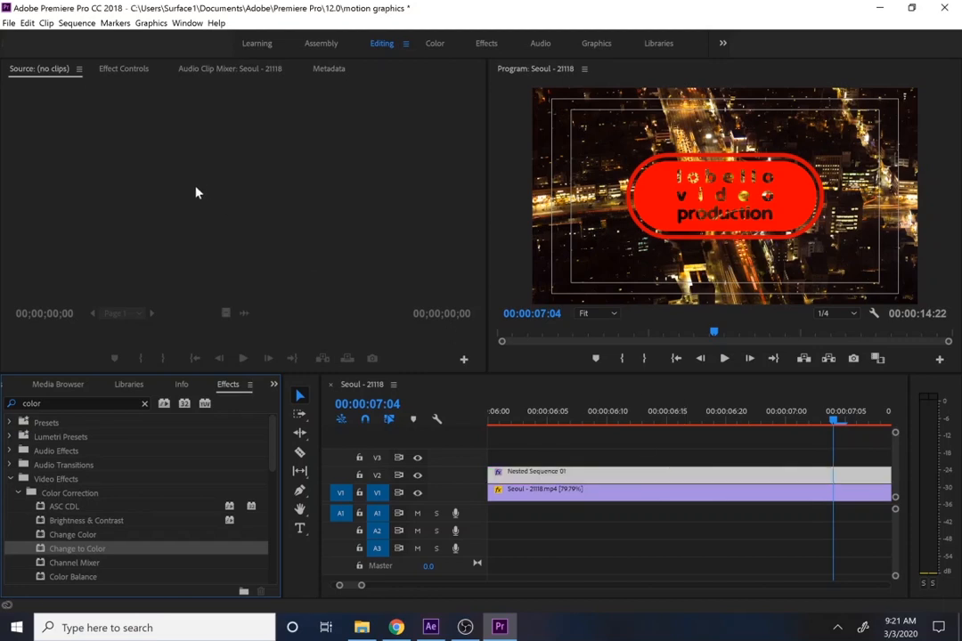
Sample the logo's red (FF0000) as the From color of the Change to Color effect.
click(123, 68)
scroll(142, 222, down, 4)
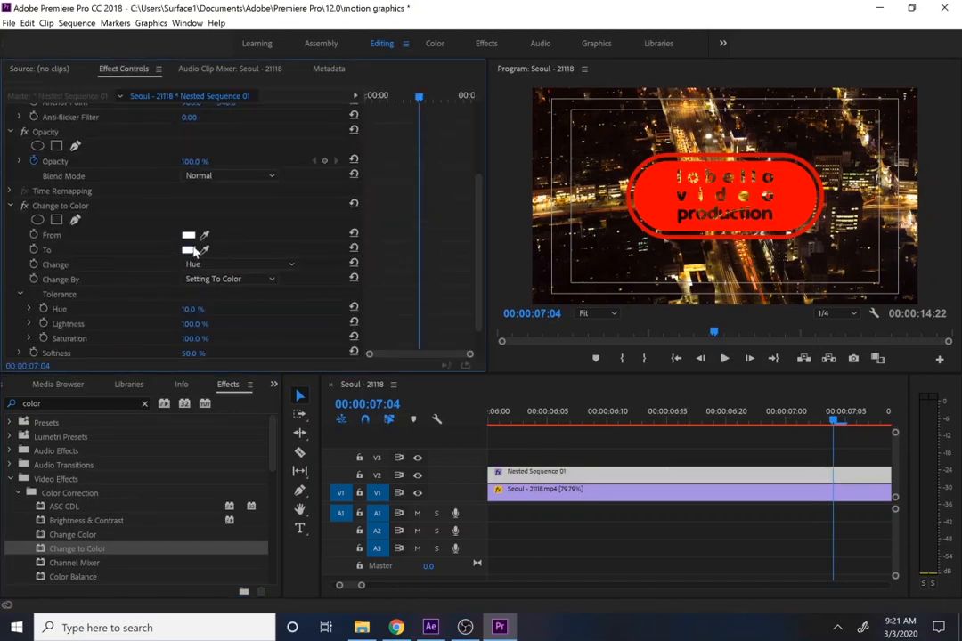
click(188, 247)
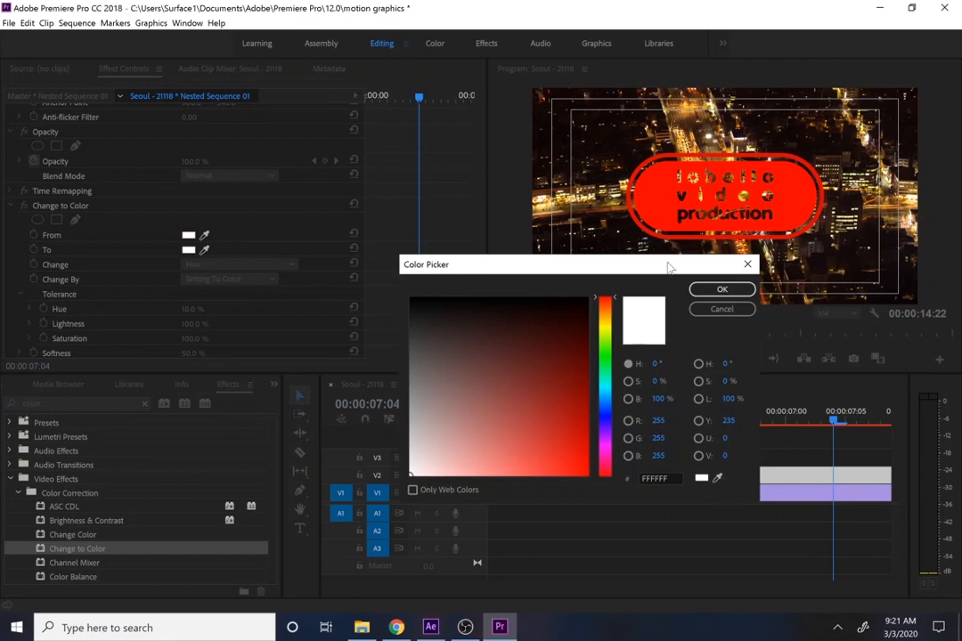
click(659, 172)
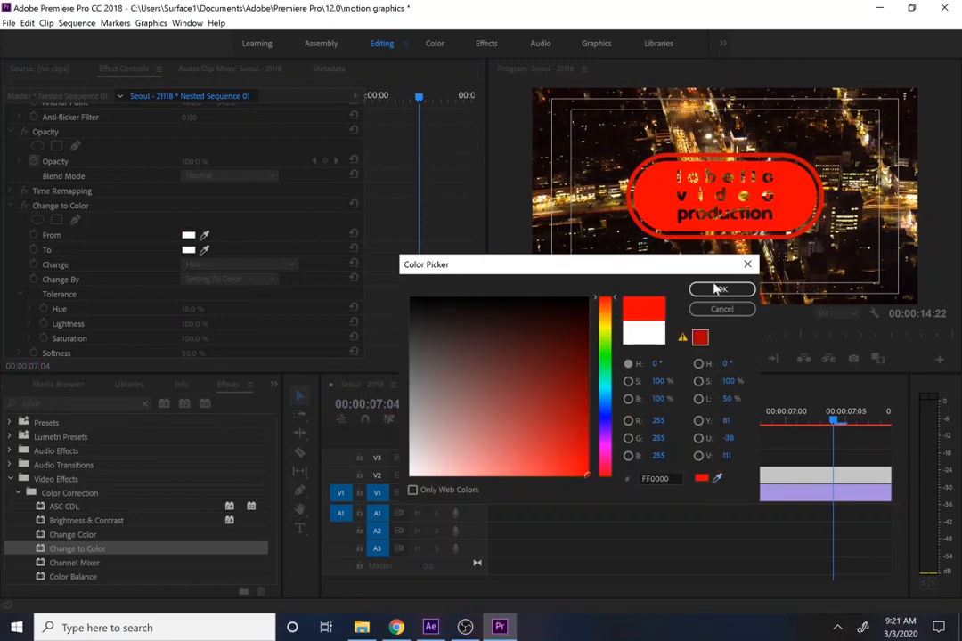
click(720, 290)
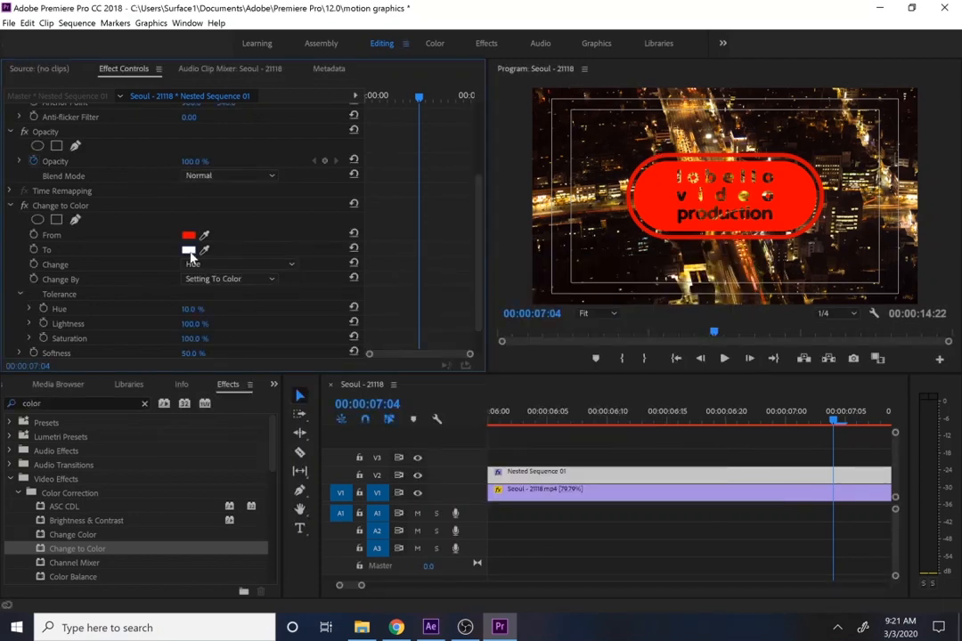
Set the effect to change Hue & Lightness with a grey To color, and scrub through the recolored logo.
drag(614, 415, 718, 421)
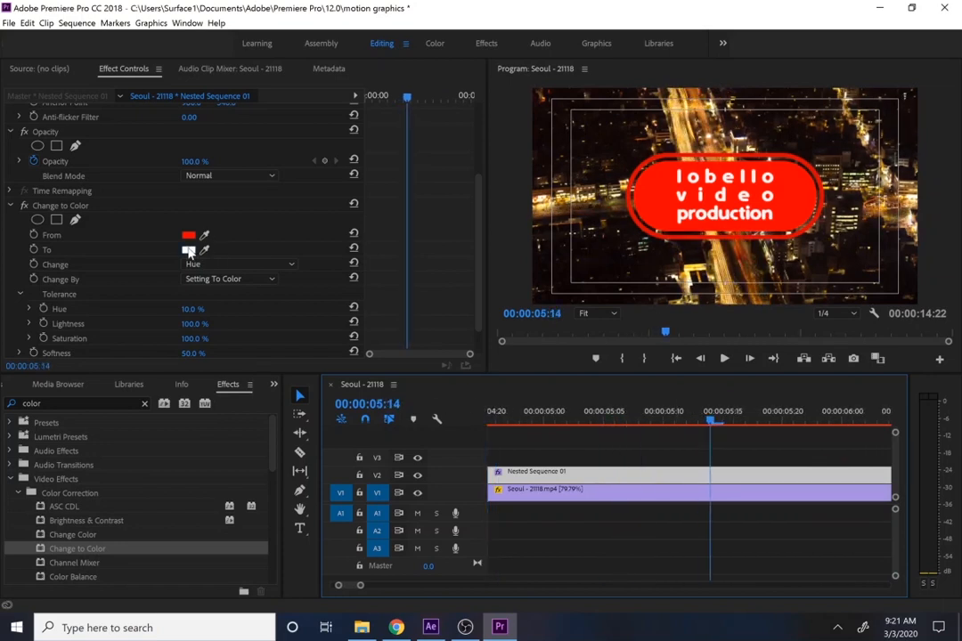
click(238, 267)
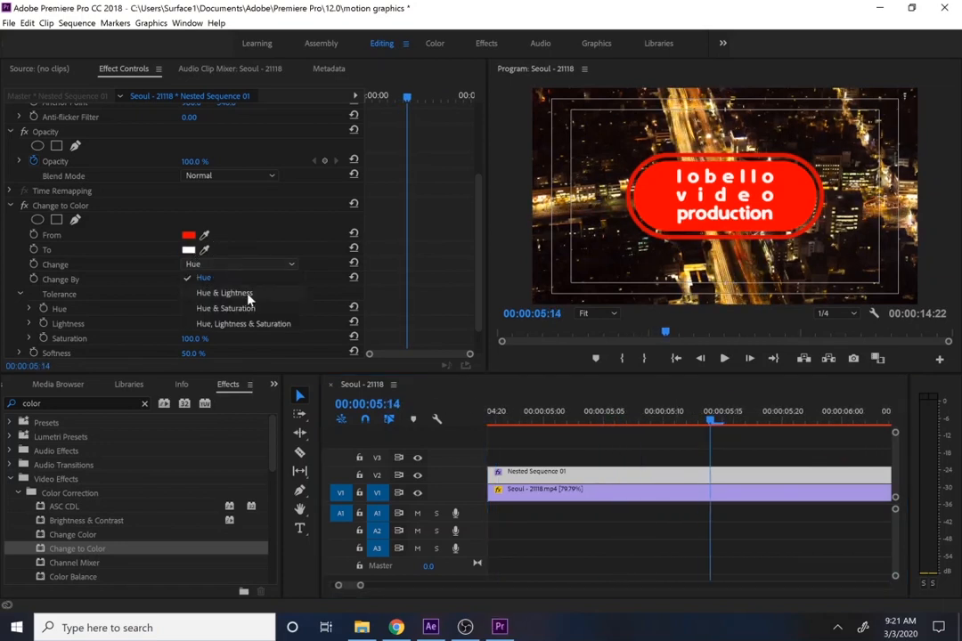
click(233, 294)
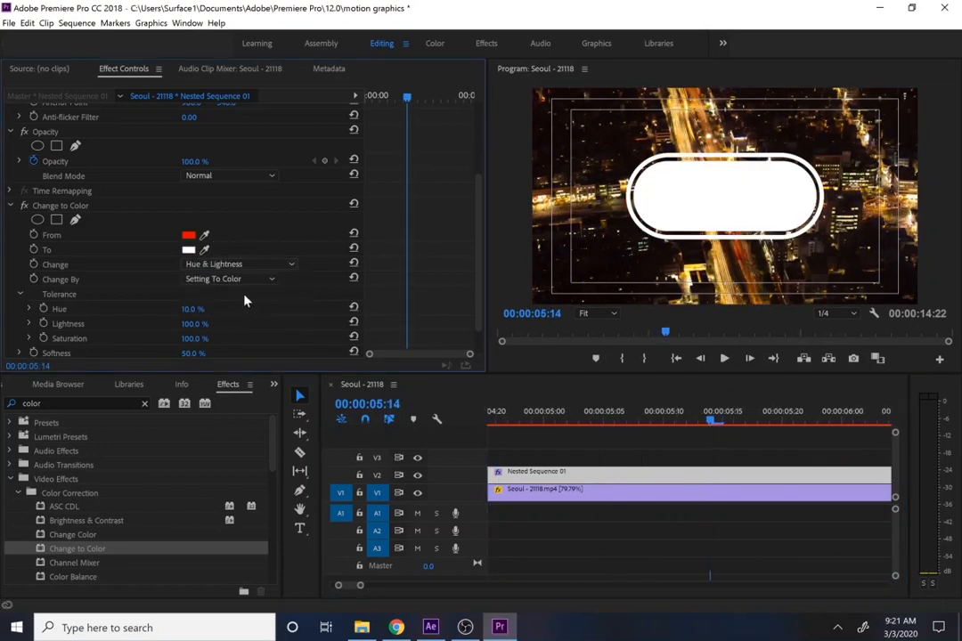
click(189, 250)
drag(606, 434, 413, 358)
click(722, 289)
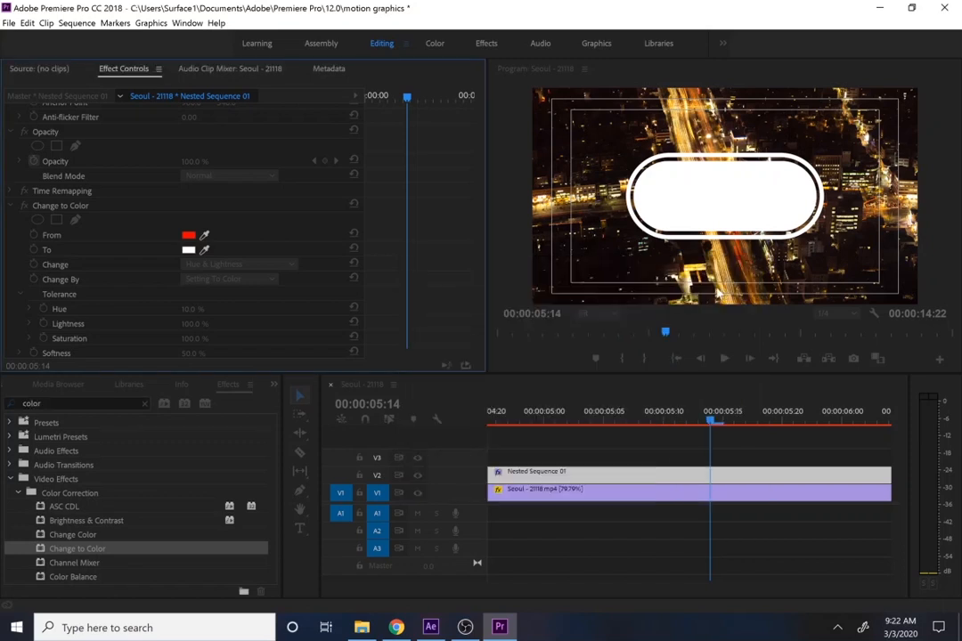
drag(534, 411, 804, 416)
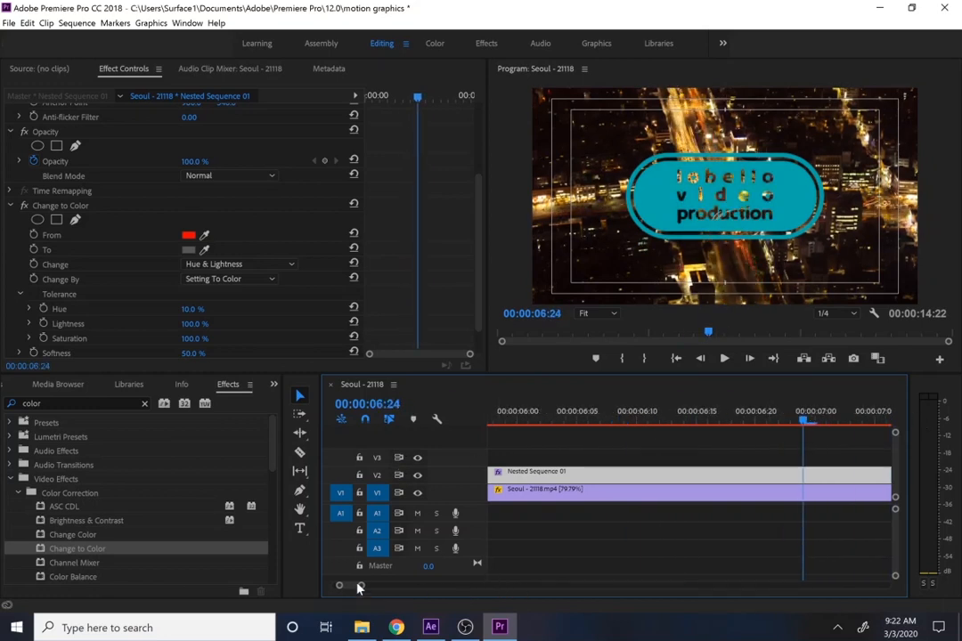
Play the Seoul - 21118 sequence from its start to review the recolored logo over the traffic footage.
drag(359, 588, 552, 455)
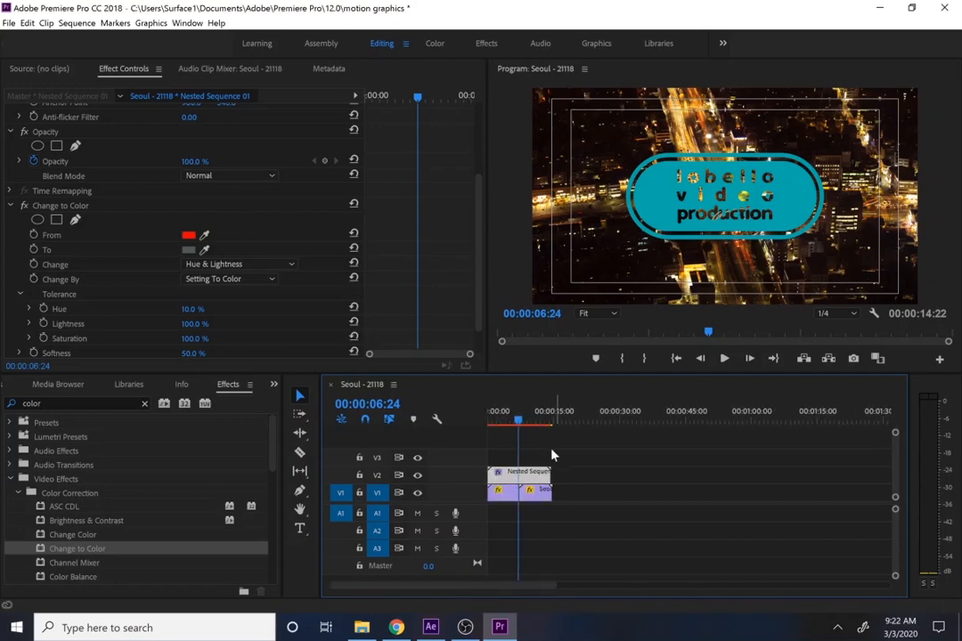
drag(518, 418, 399, 426)
key(space)
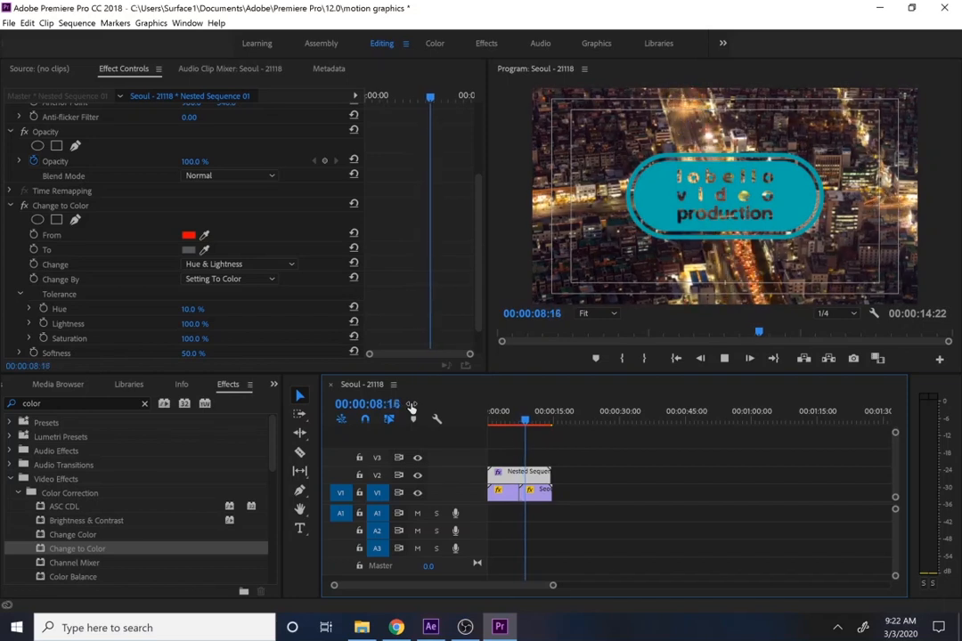
key(space)
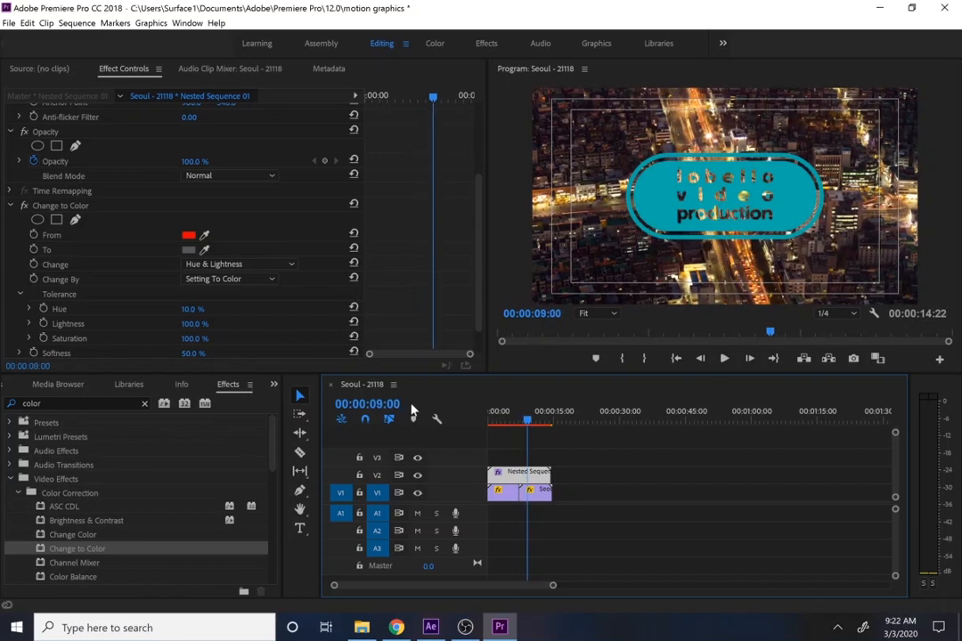
Export the sequence as H.264 video with the Match Source - Medium bitrate preset.
key(ctrl+m)
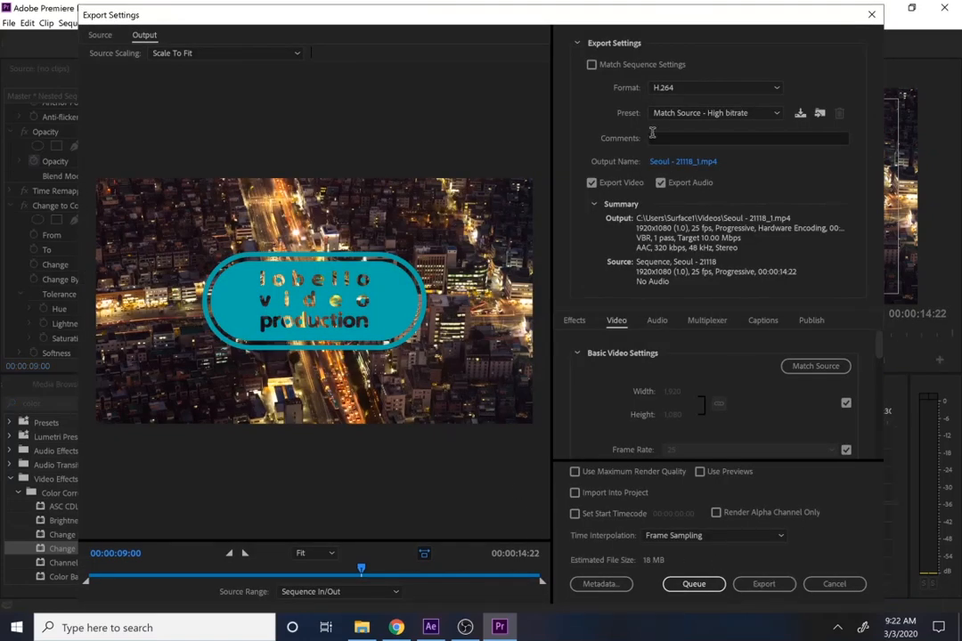
click(701, 117)
click(709, 140)
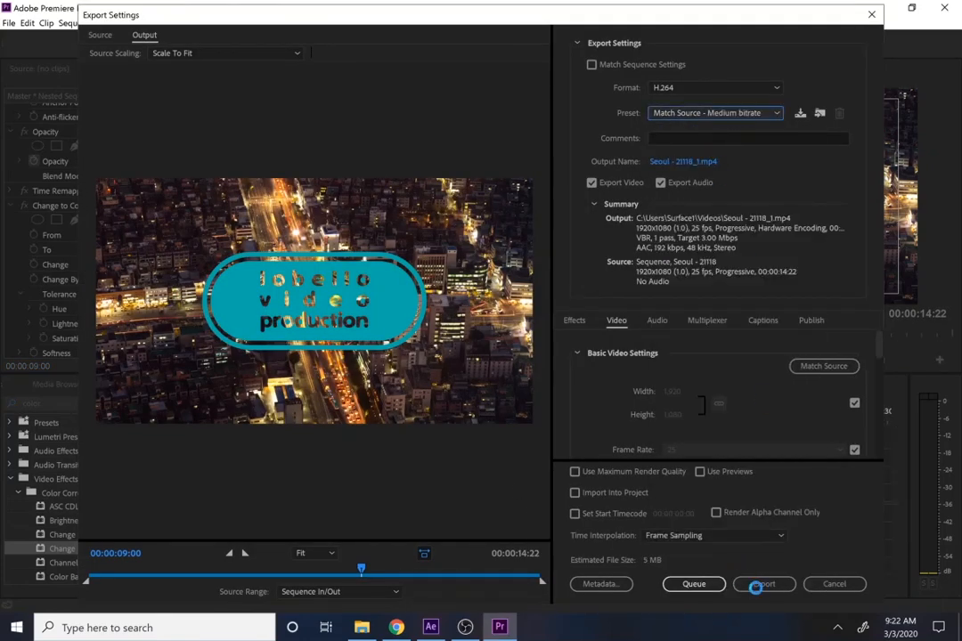
click(762, 584)
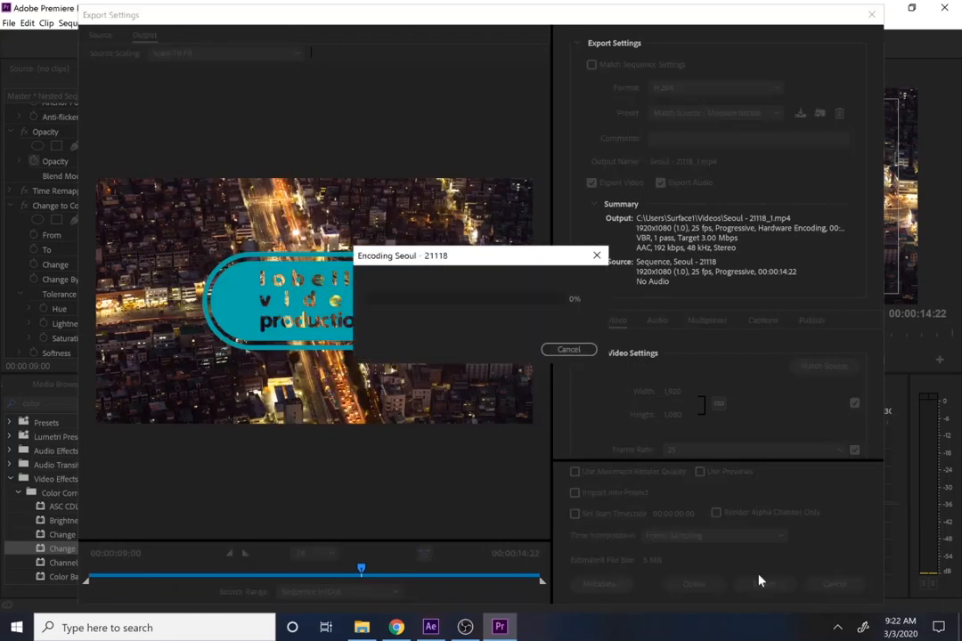